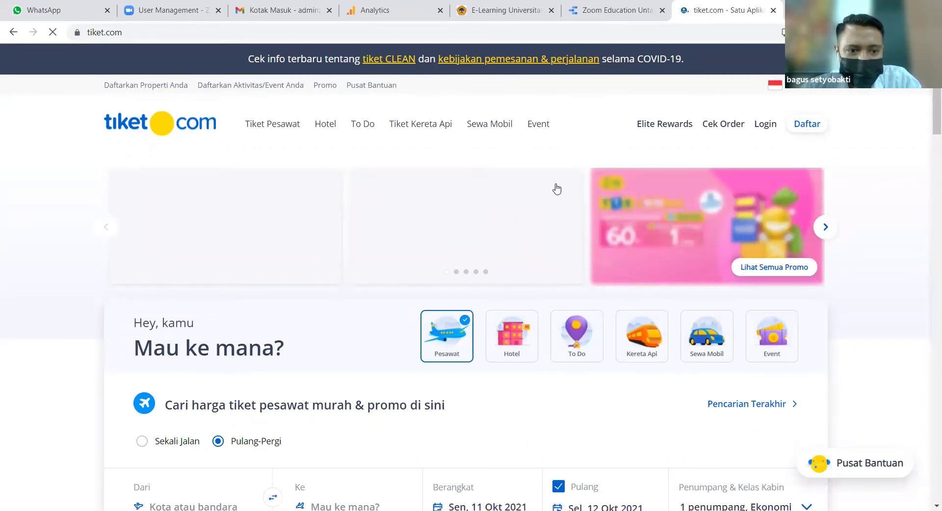
- Open the hotel booking section of tiket.com and look over its search form and accommodation suggestions
scroll(293, 305, "down", 3)
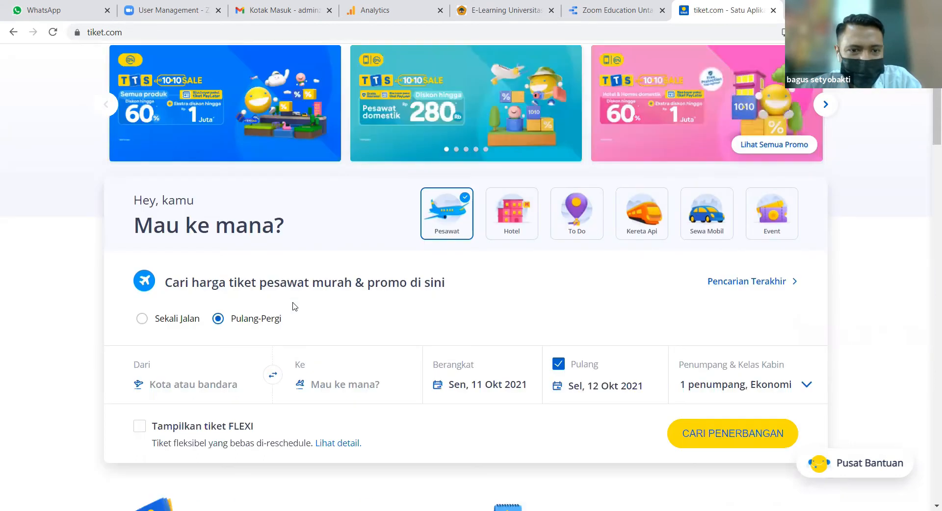
left_click(507, 232)
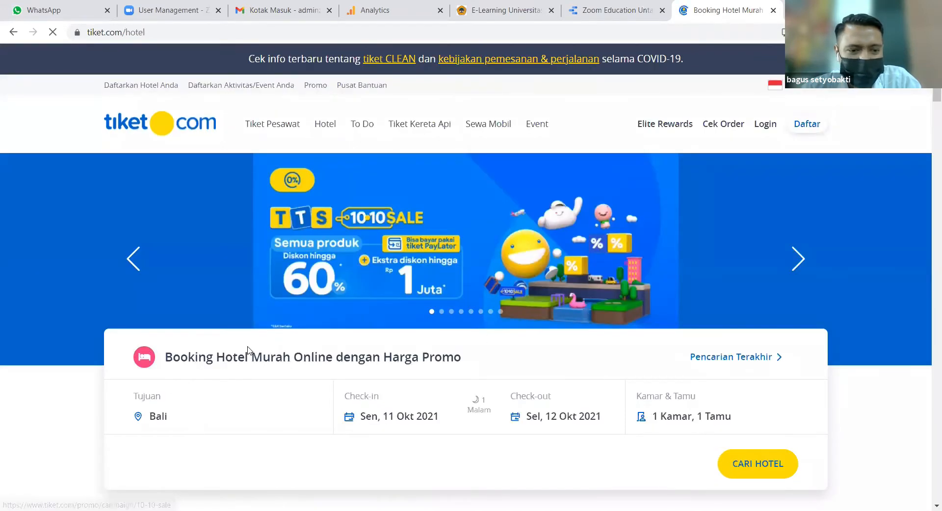
scroll(247, 351, "down", 3)
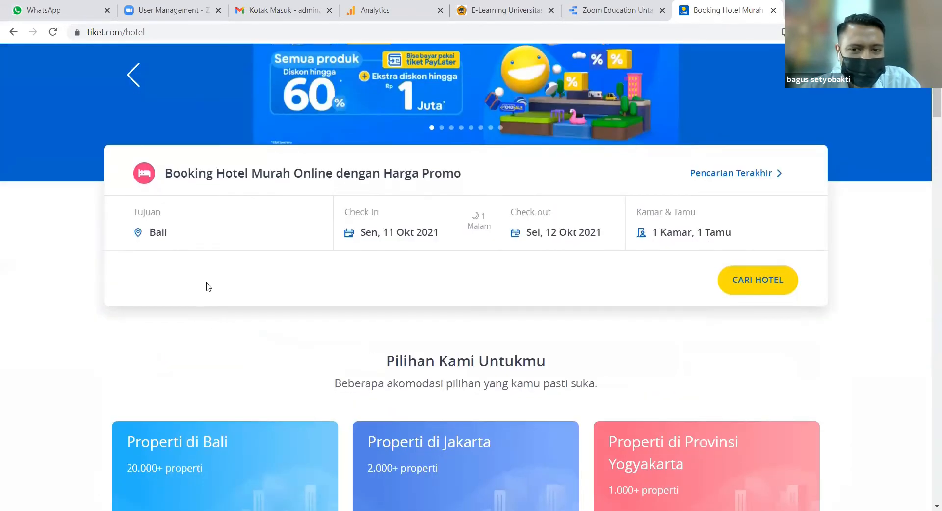
scroll(242, 262, "up", 3)
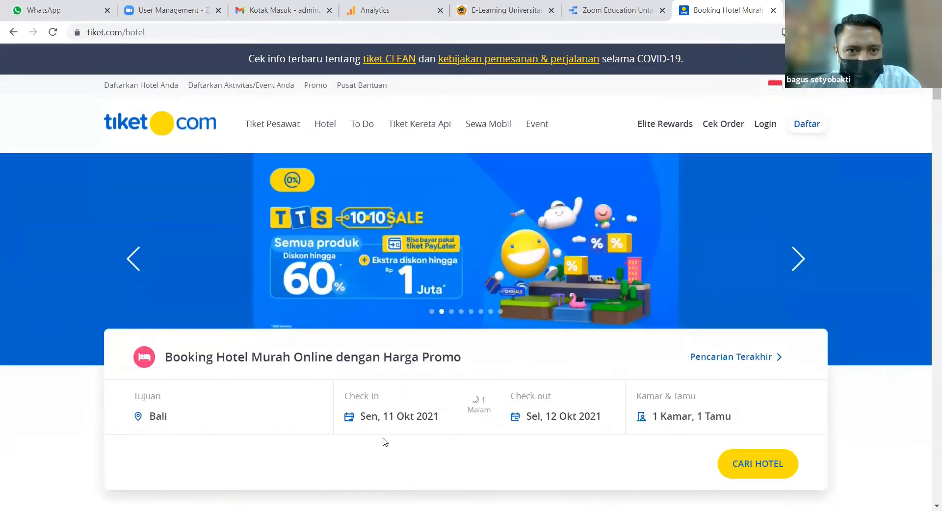
scroll(374, 435, "down", 4)
scroll(376, 436, "down", 8)
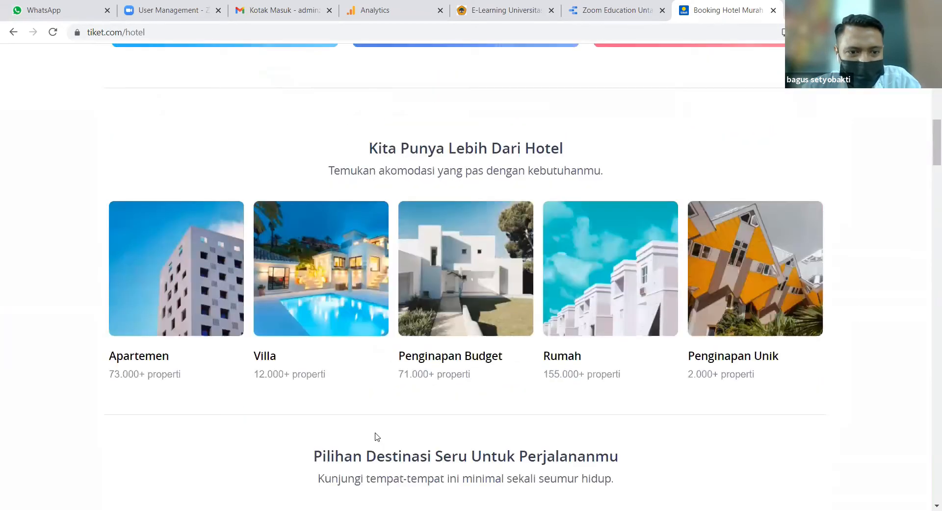
scroll(377, 437, "down", 4)
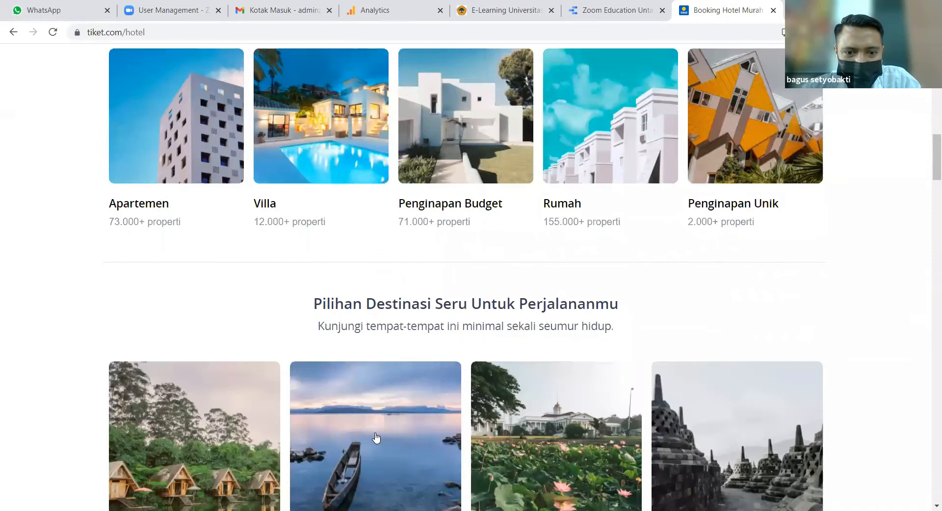
scroll(375, 434, "up", 6)
scroll(376, 434, "up", 12)
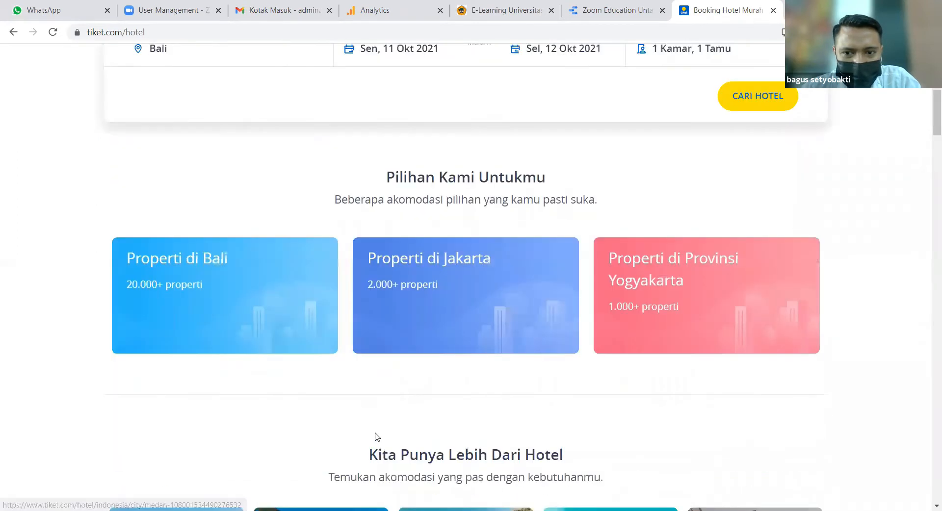
scroll(376, 436, "down", 3)
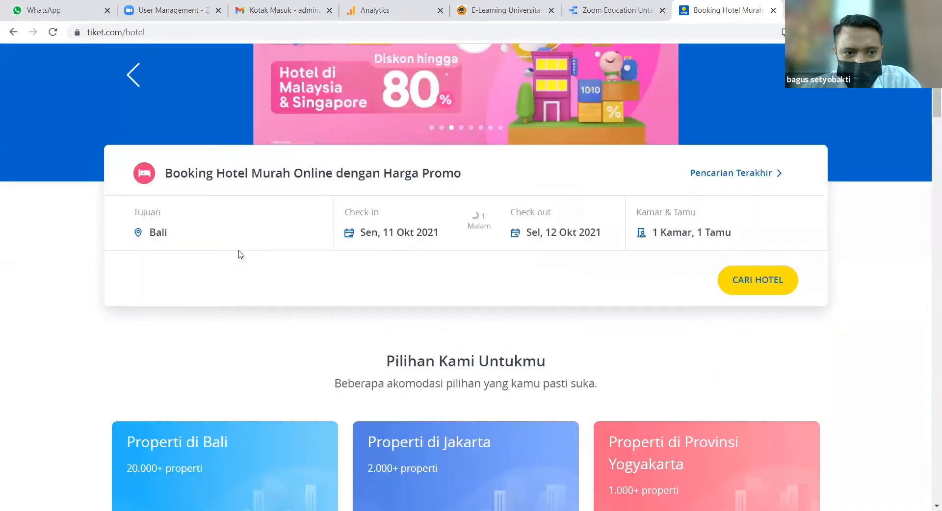
- Search for hotels in Bali, dismissing the COVID-19 travel notice, and open the Grand Inna Kuta listing from the results
left_click(192, 241)
left_click(768, 281)
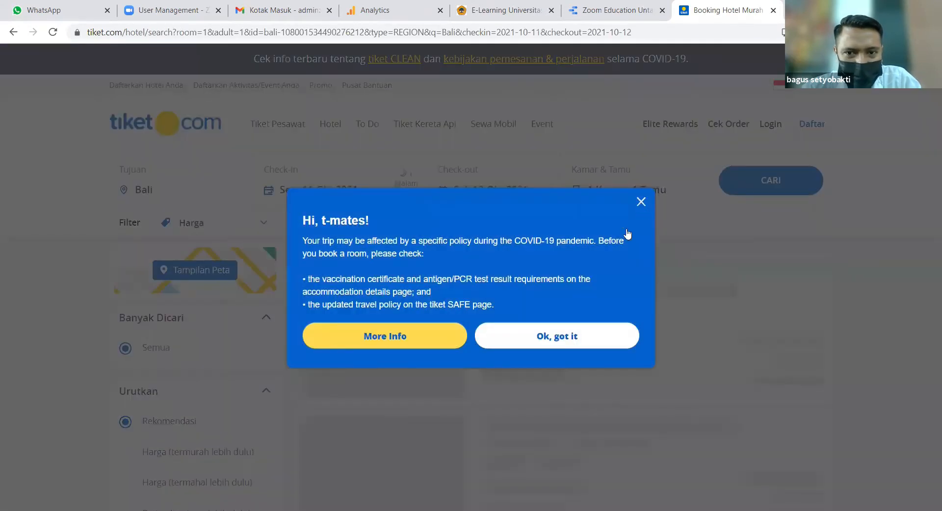
left_click(521, 382)
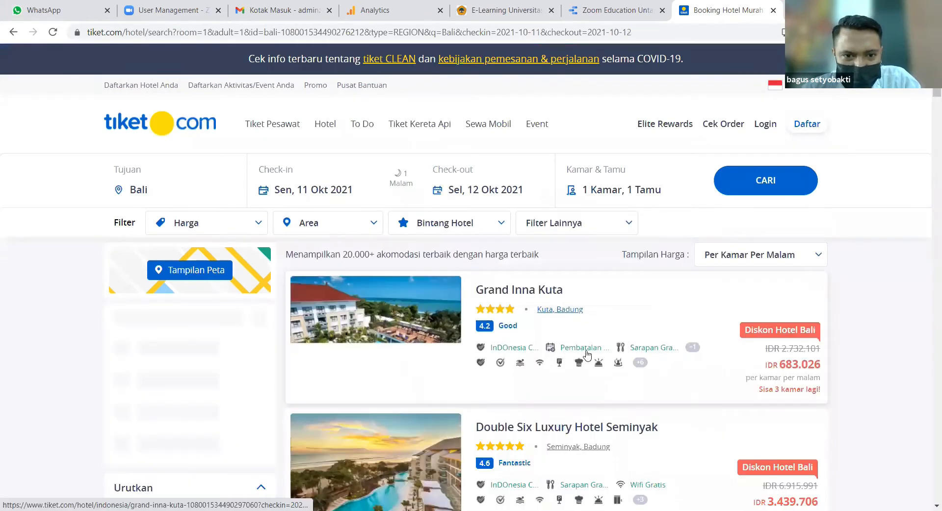
scroll(517, 231, "down", 1)
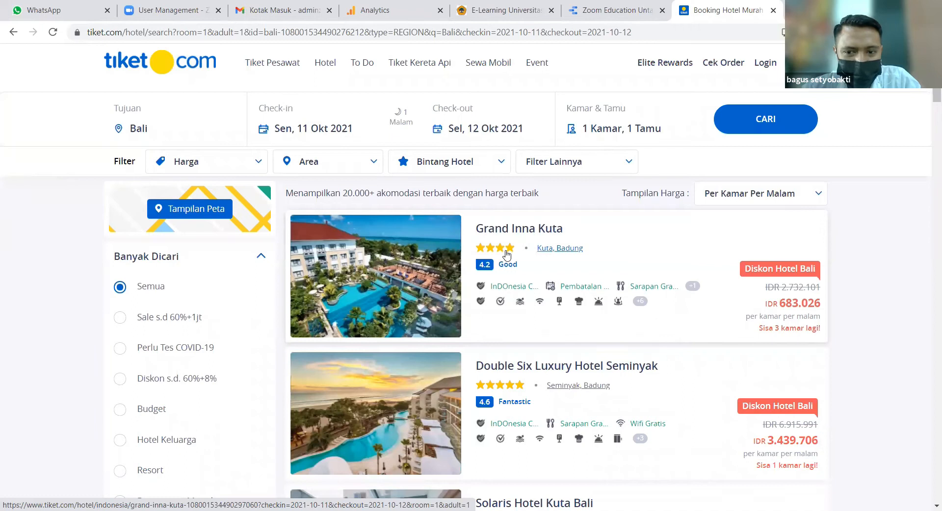
left_click(507, 254)
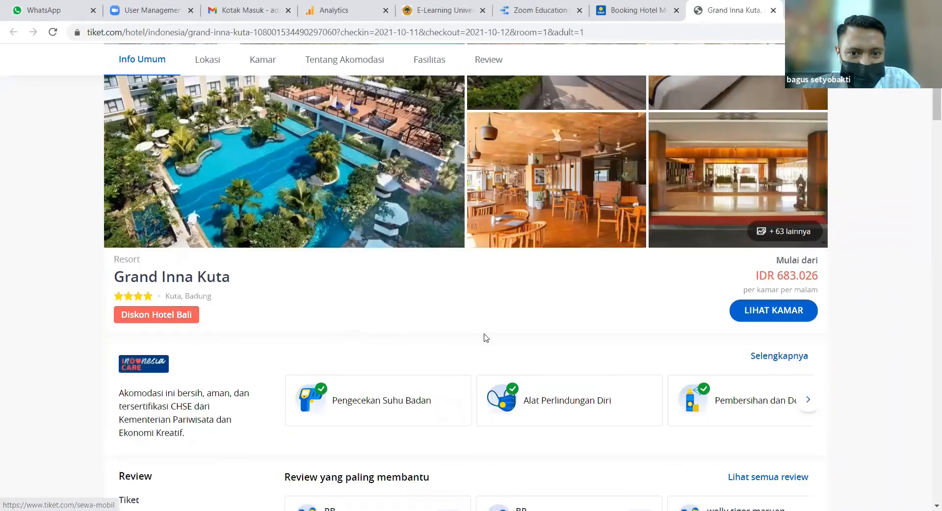
- Look through the Grand Inna Kuta page's room offers, description, FAQ and facilities
scroll(485, 339, "up", 4)
scroll(486, 339, "down", 8)
scroll(483, 337, "down", 8)
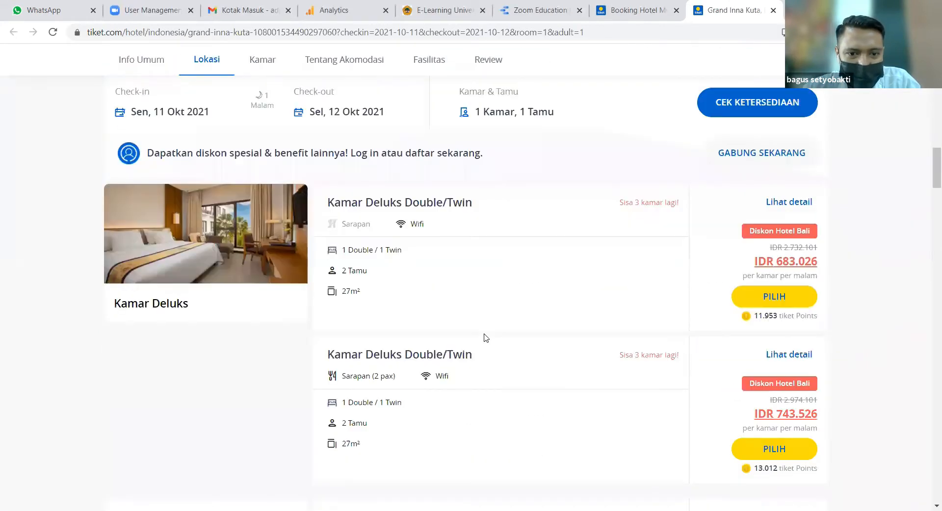
scroll(485, 338, "down", 10)
scroll(485, 338, "down", 6)
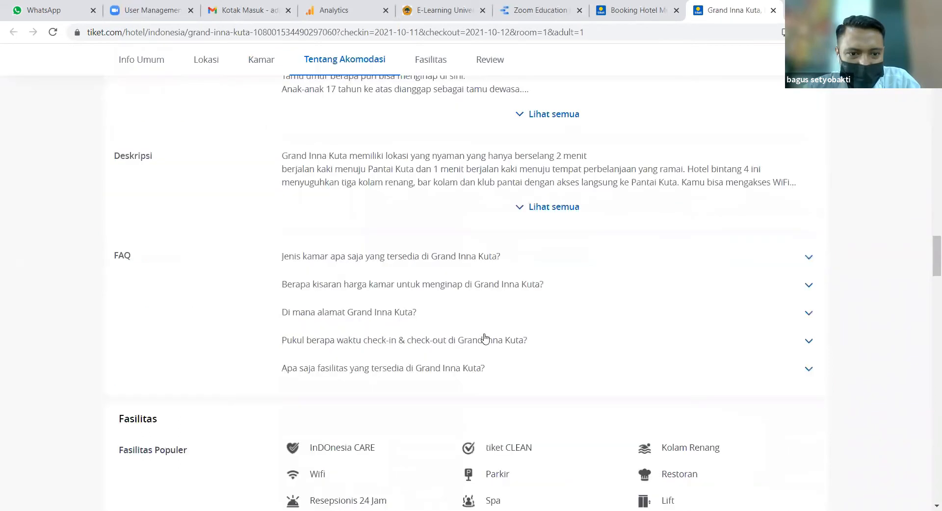
scroll(484, 337, "down", 7)
scroll(504, 289, "down", 5)
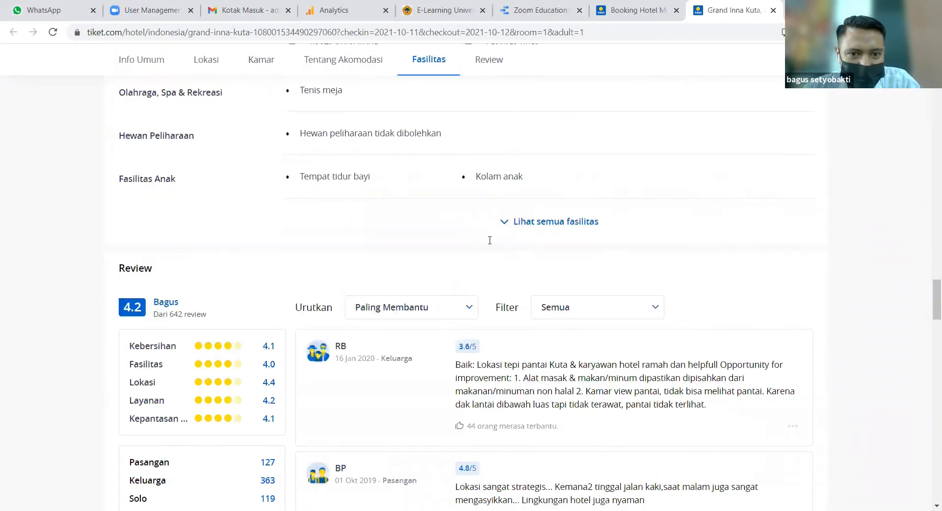
- Examine the guest reviews of Grand Inna Kuta, including the review pagination at the end of the list
left_click_drag(512, 242, 575, 256)
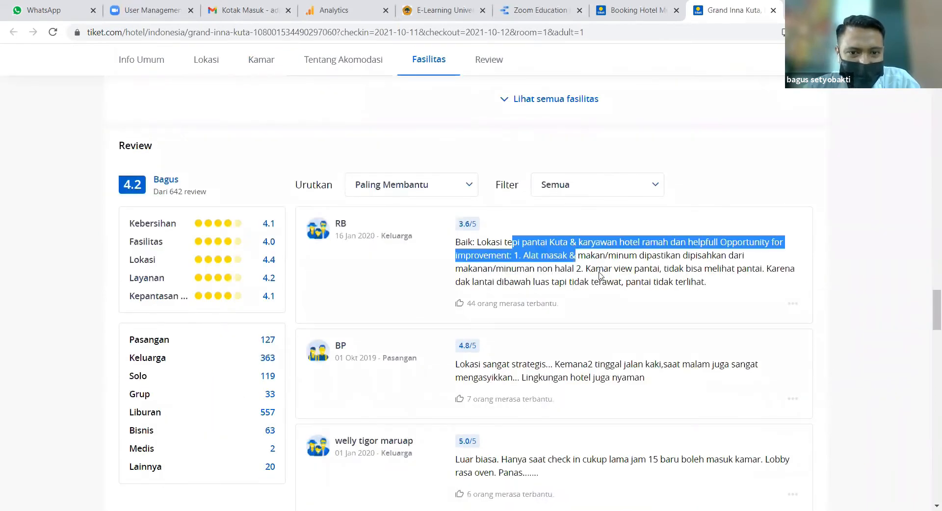
scroll(599, 275, "down", 5)
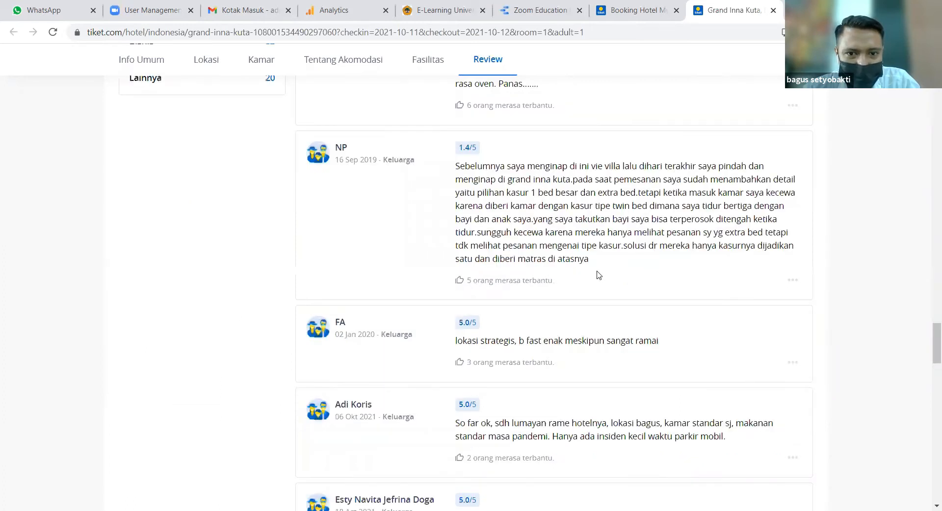
scroll(527, 319, "down", 5)
scroll(527, 319, "down", 5)
scroll(738, 222, "down", 5)
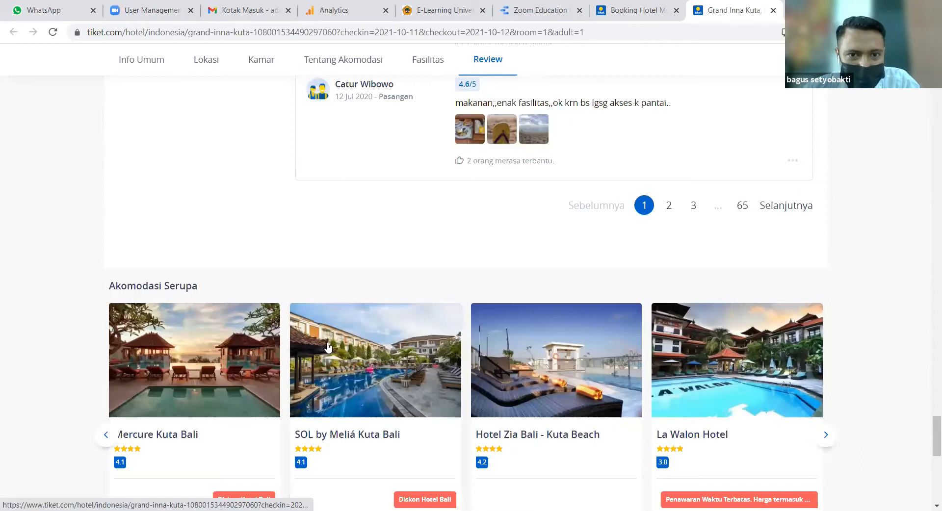
scroll(329, 346, "up", 15)
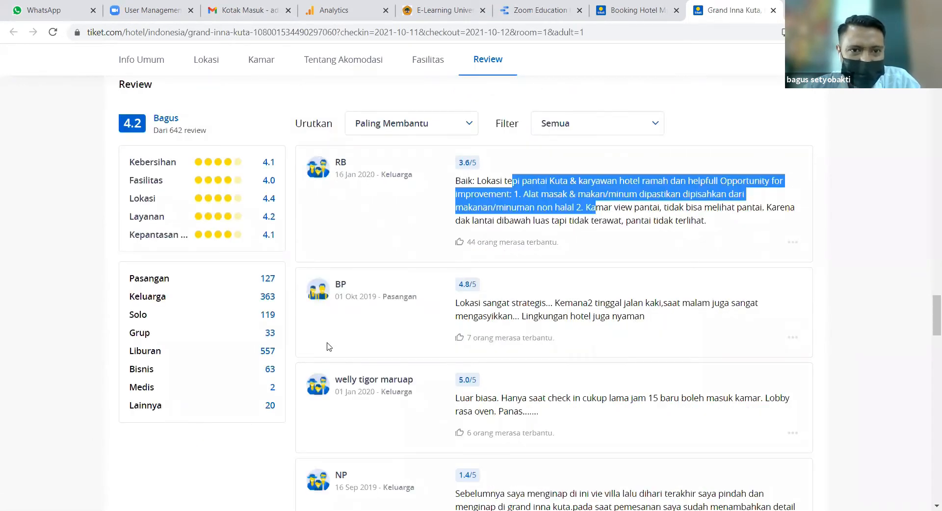
scroll(329, 347, "up", 2)
scroll(189, 78, "up", 4)
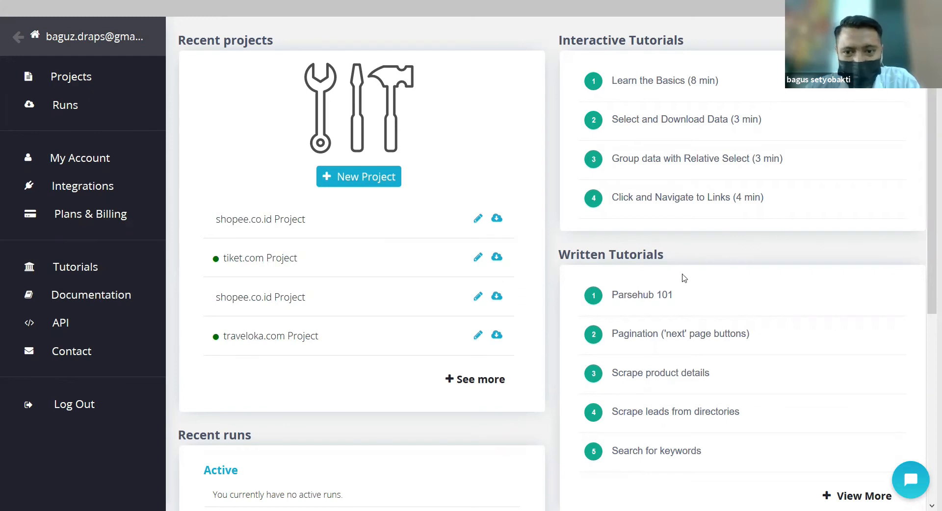
- Switch to ParseHub, look over the recent projects and runs, and start a new project
scroll(527, 354, "down", 3)
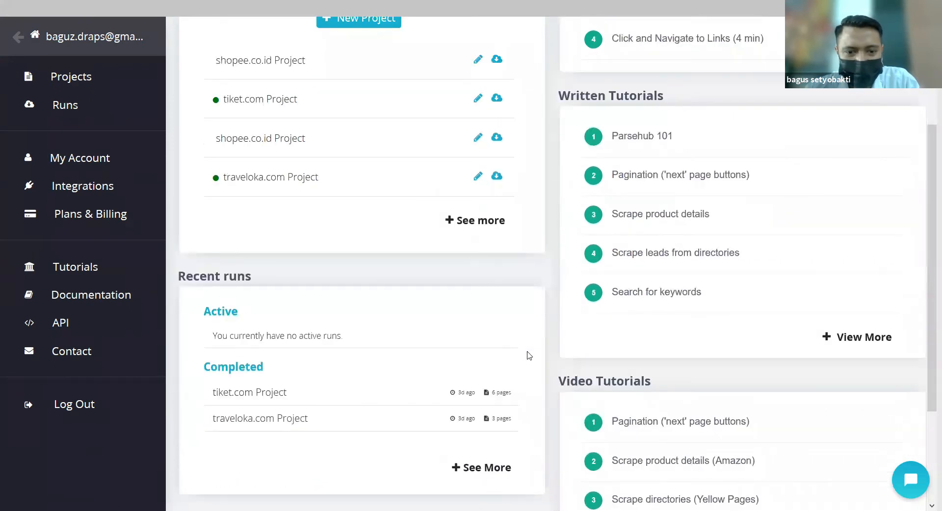
scroll(528, 354, "up", 3)
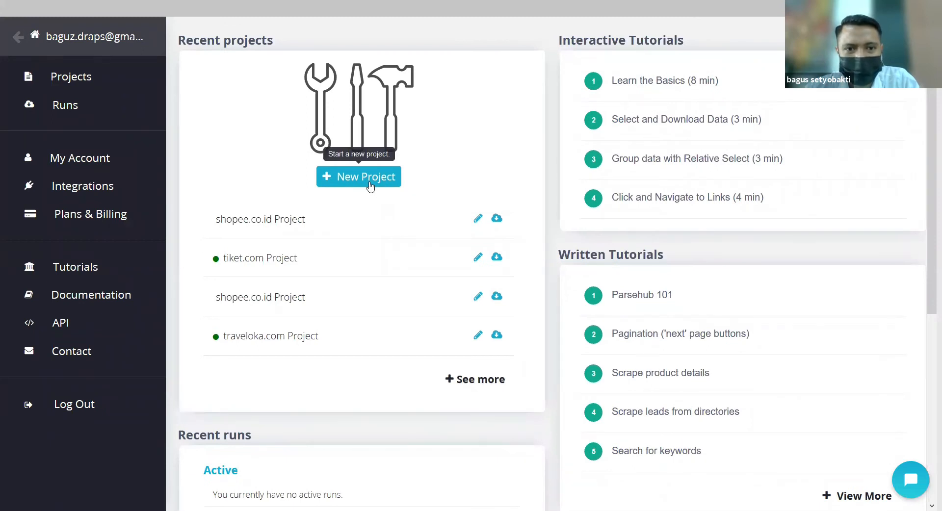
left_click(372, 184)
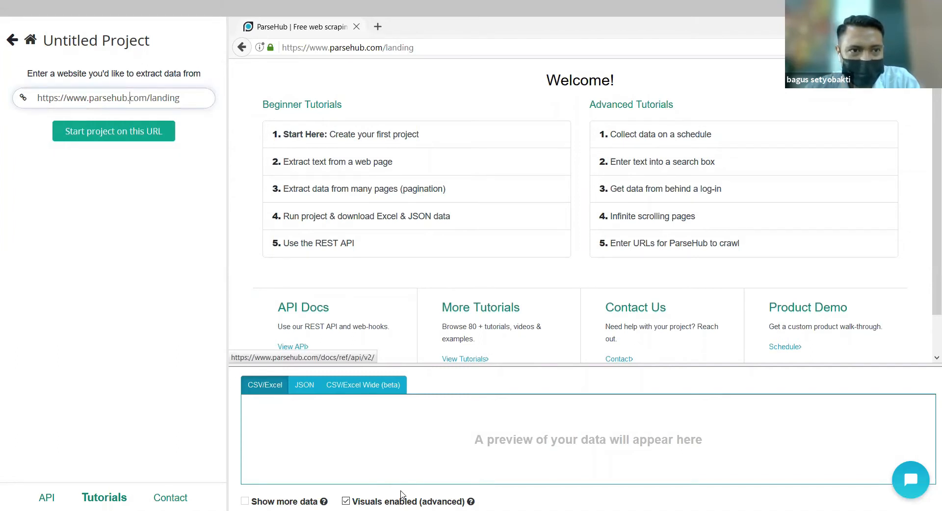
- Copy the Grand Inna Kuta page address from the web browser and start the ParseHub project on that URL
key("alt+Tab")
scroll(389, 311, "down", 8)
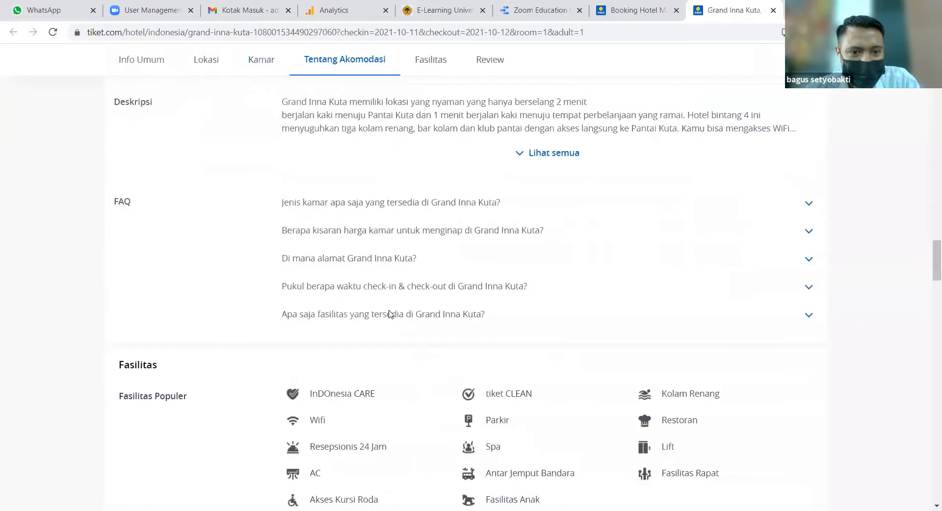
scroll(389, 312, "down", 7)
left_click(390, 33)
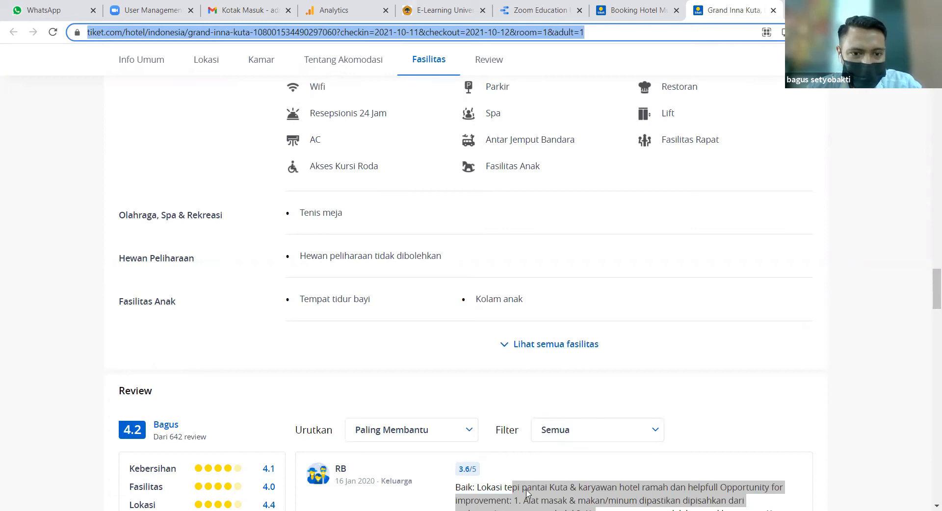
key("alt+Tab")
triple_click(148, 100)
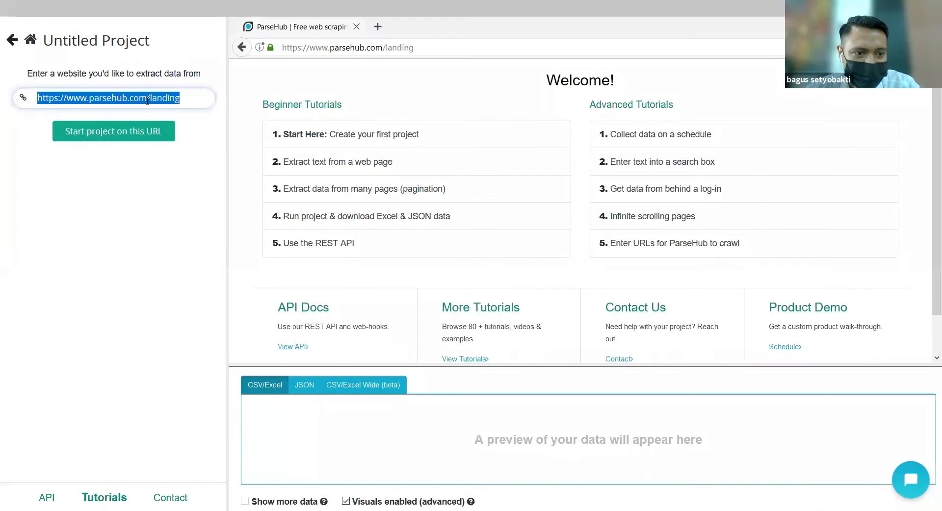
key("ctrl+v")
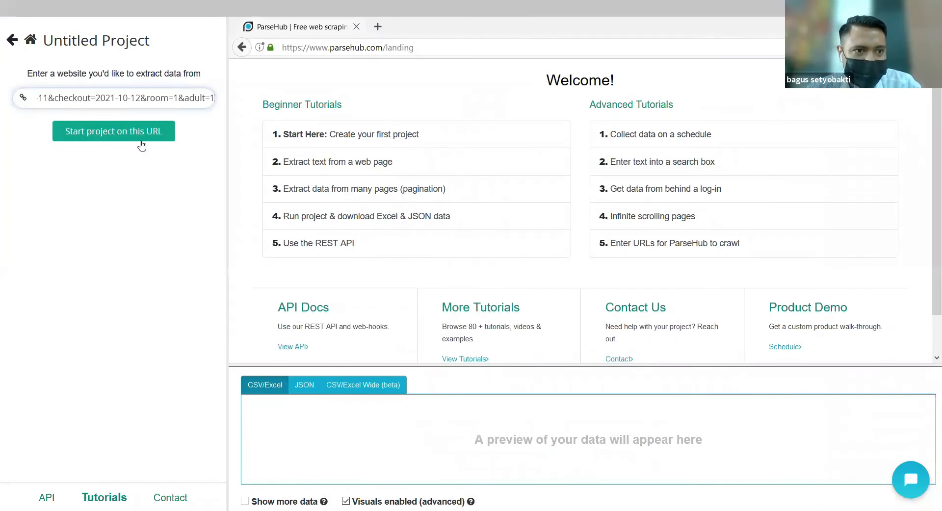
left_click(141, 139)
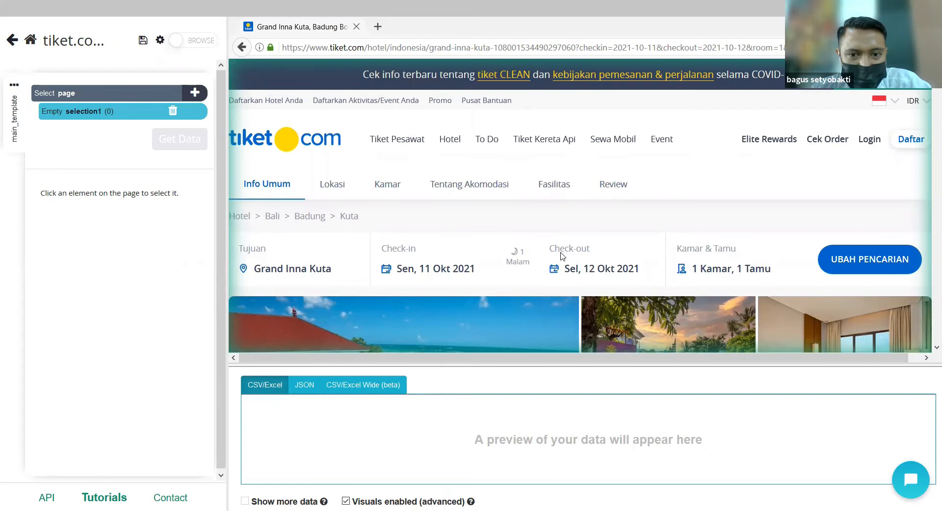
- Turn on Browse mode and bring up the Review section of the loaded hotel page
scroll(561, 255, "down", 5)
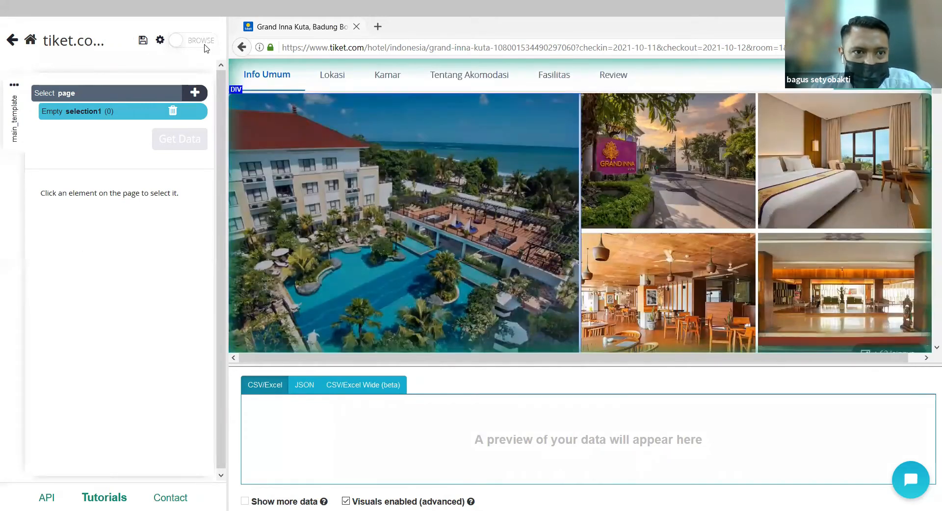
left_click(187, 43)
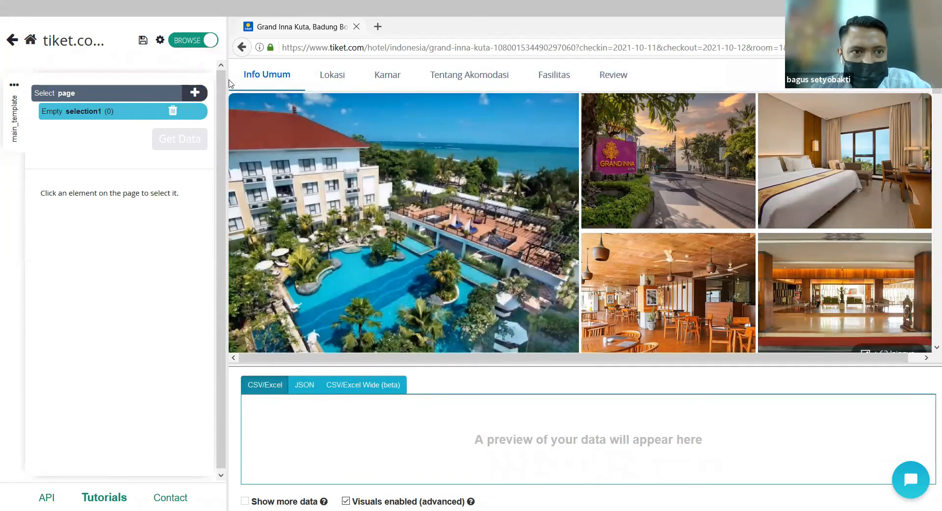
scroll(399, 196, "down", 3)
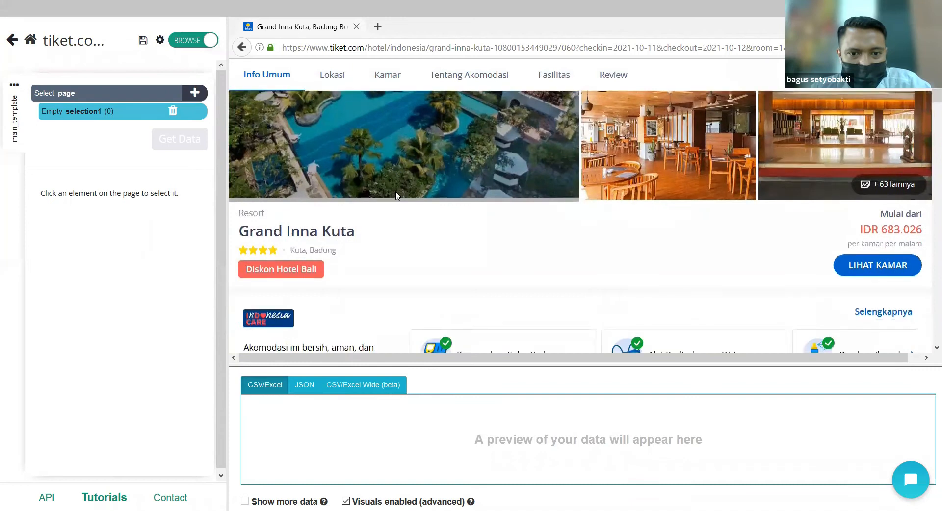
scroll(396, 195, "down", 3)
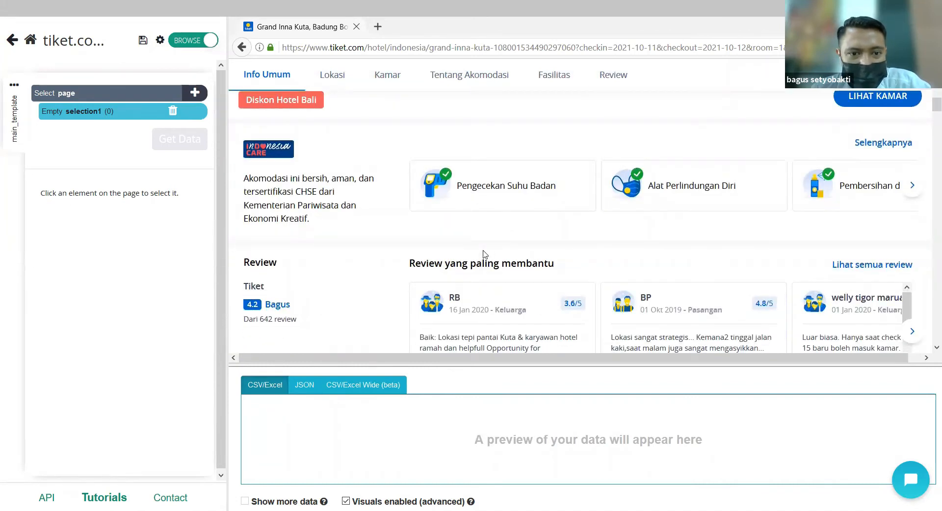
scroll(483, 255, "down", 3)
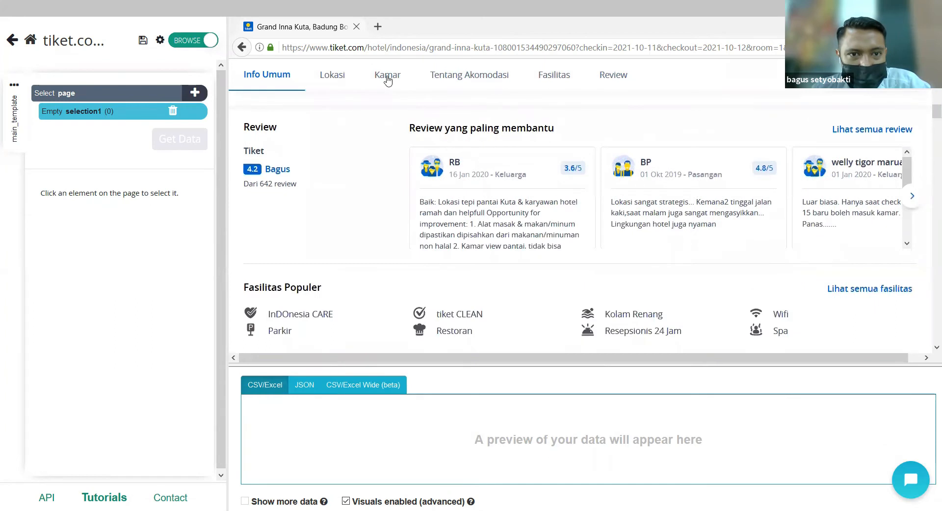
left_click(387, 79)
left_click(469, 83)
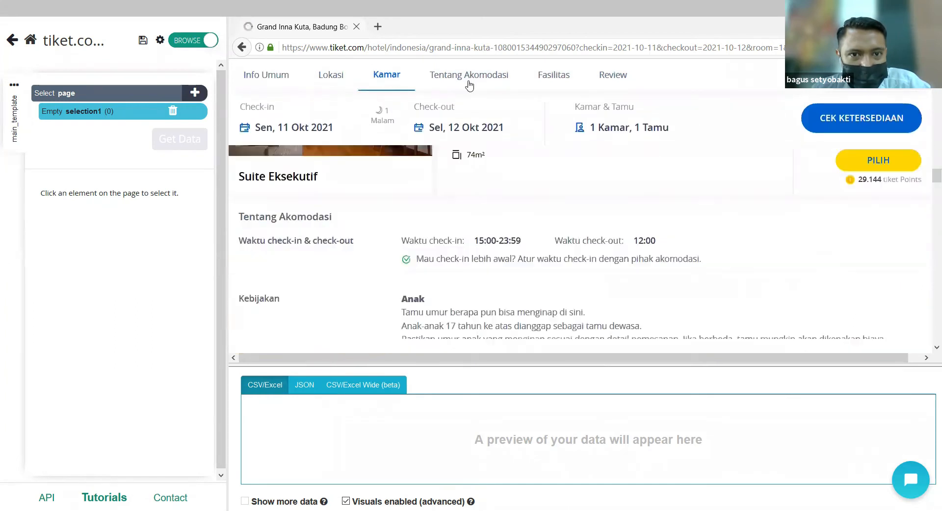
left_click(607, 80)
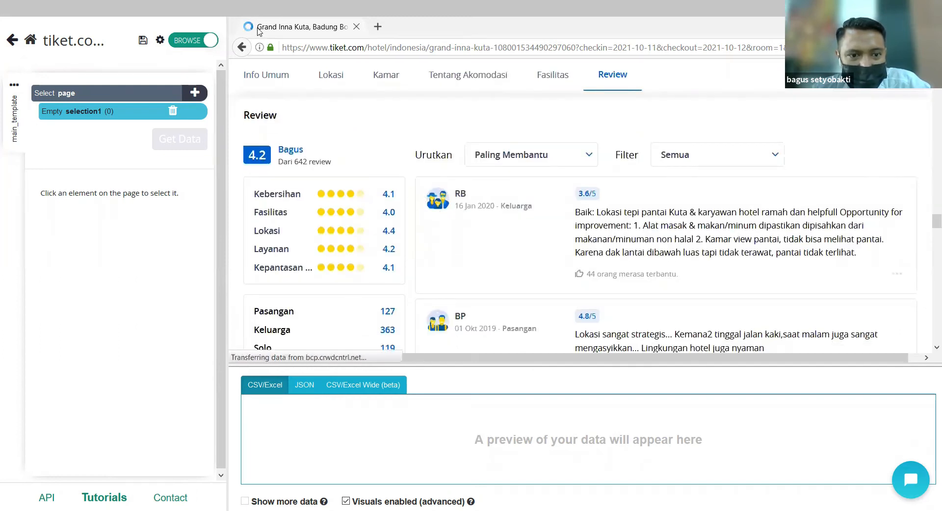
- Turn off Browse mode and select the reviewer names, using the first two reviews as examples
left_click(185, 44)
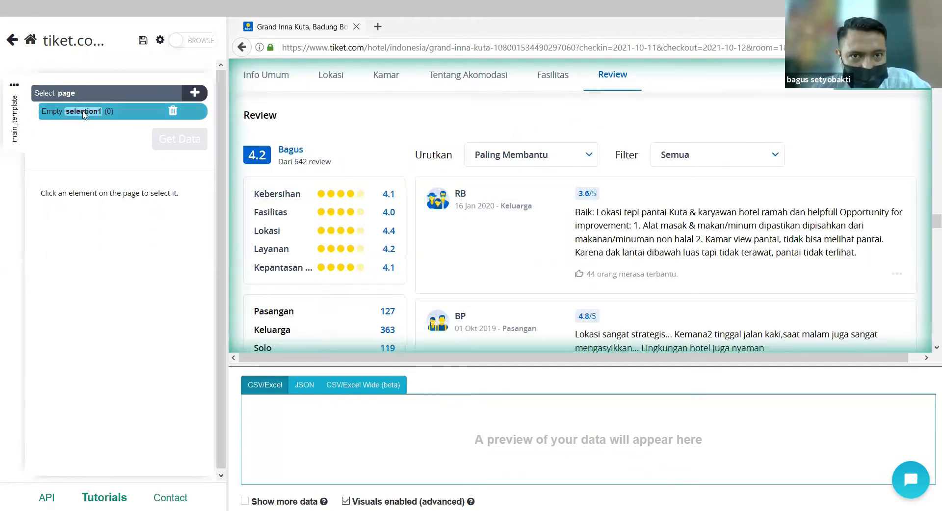
left_click(460, 194)
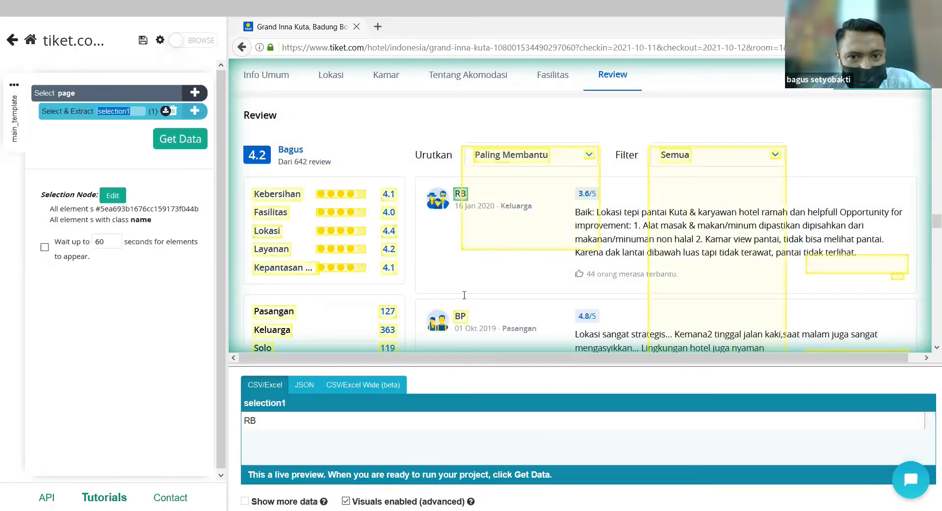
scroll(687, 228, "down", 3)
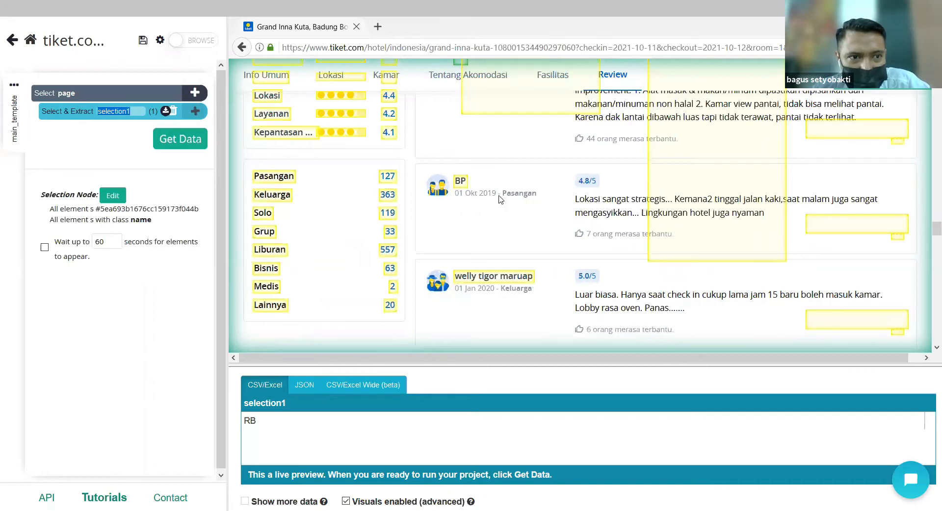
scroll(417, 220, "up", 1)
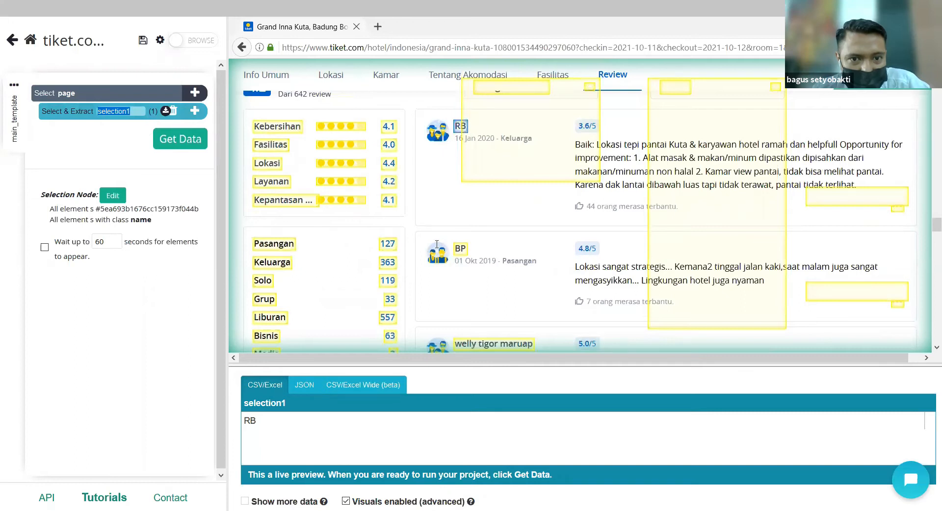
left_click(460, 250)
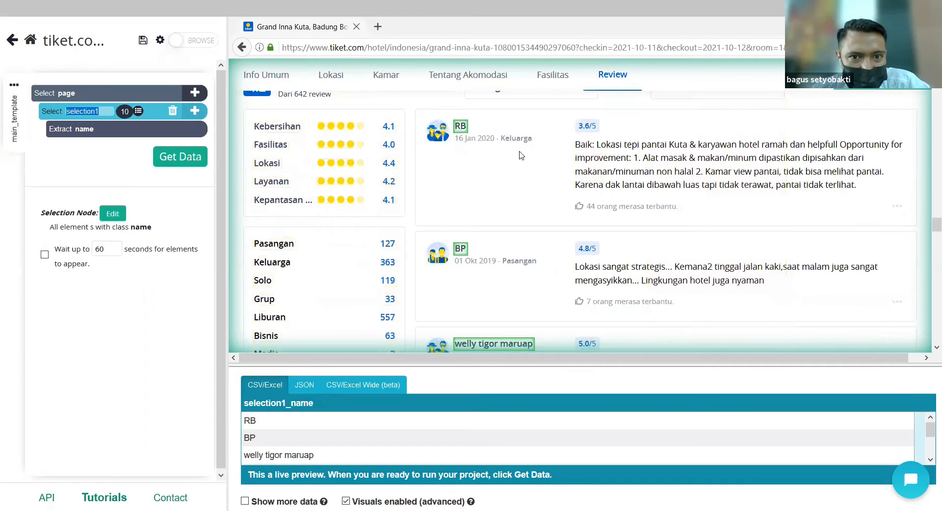
- Check the selected reviewer names down to the review pagination and rename the selection as data
scroll(510, 204, "down", 2)
scroll(511, 204, "down", 3)
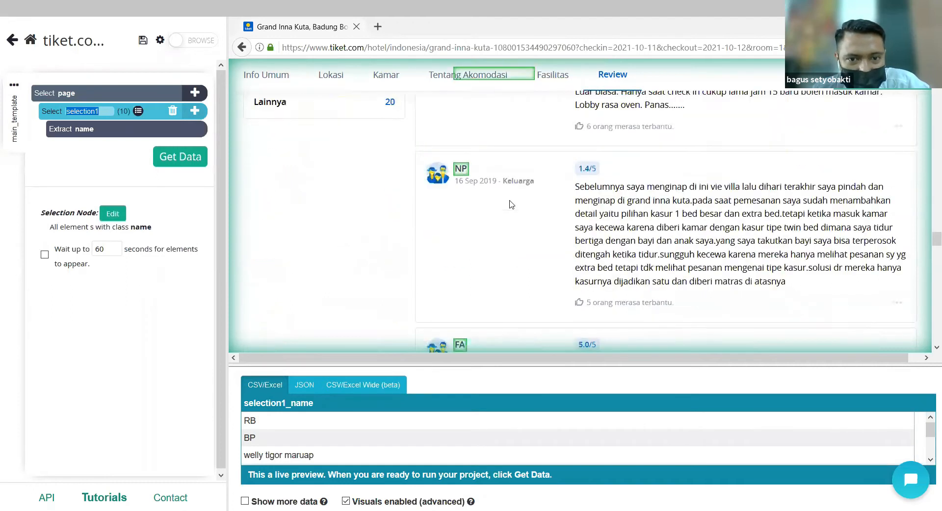
scroll(511, 204, "down", 4)
scroll(511, 204, "down", 5)
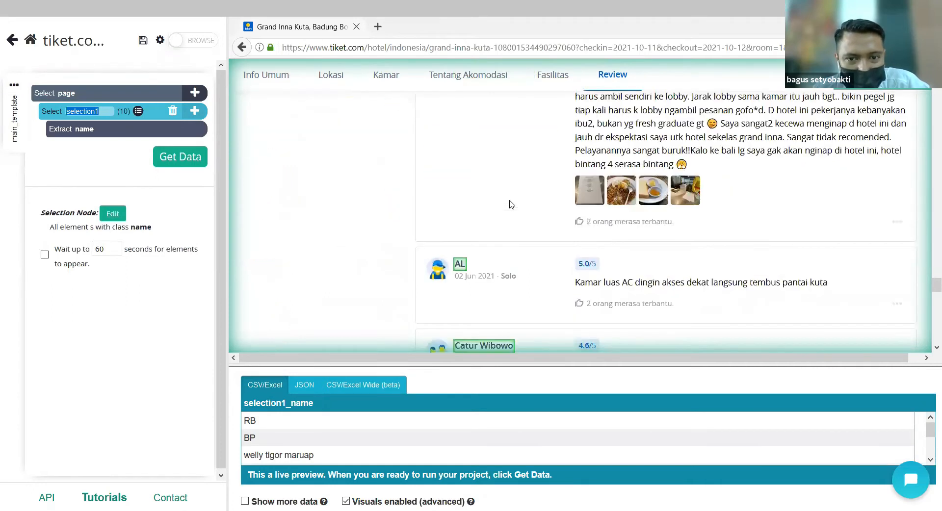
scroll(510, 204, "down", 8)
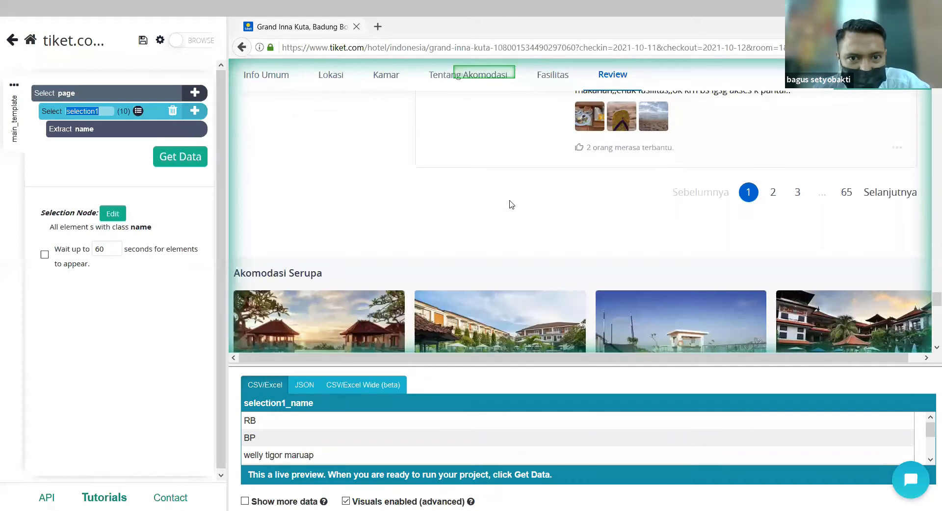
scroll(510, 204, "up", 15)
scroll(510, 204, "up", 5)
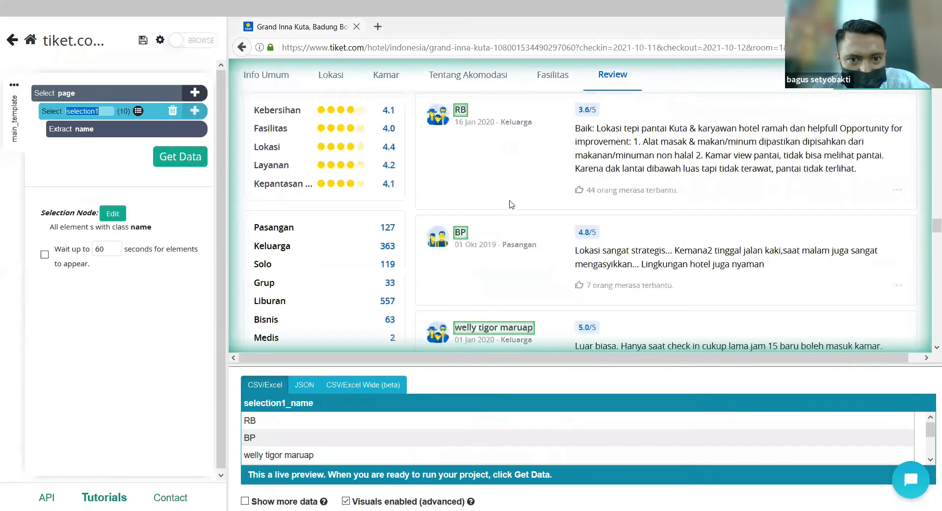
scroll(511, 204, "up", 3)
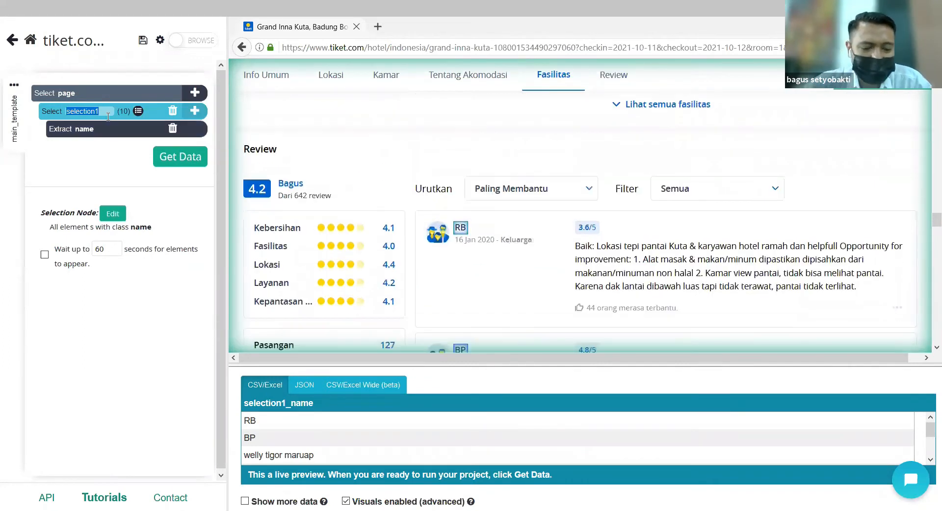
type("data")
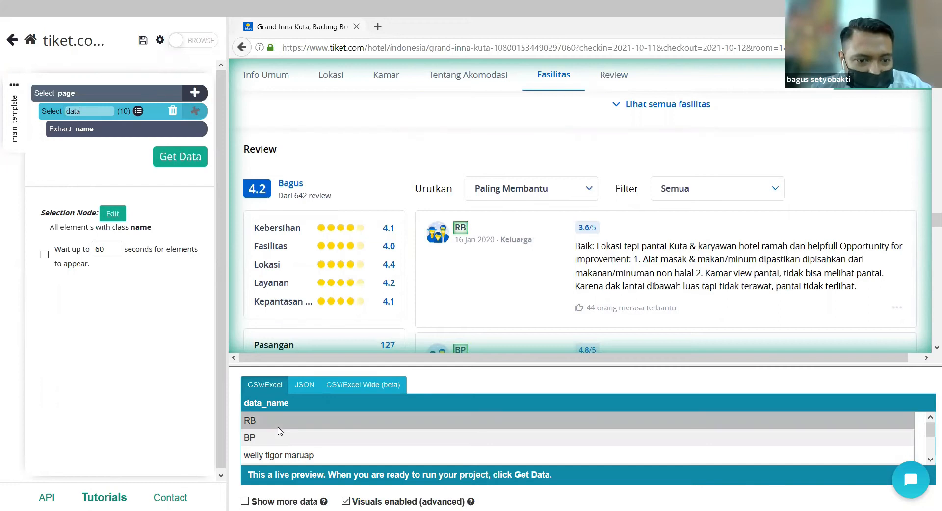
scroll(279, 431, "down", 3)
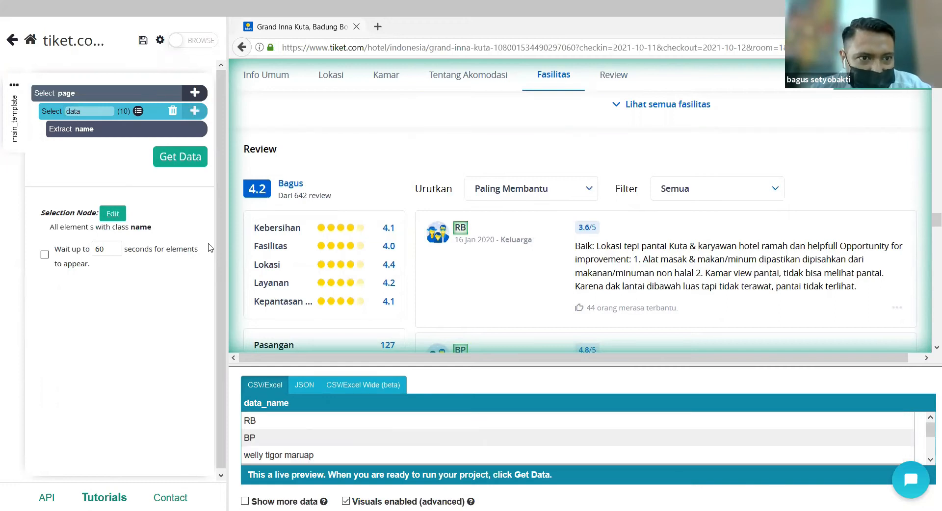
- Add a Relative Select to data that links the reviewer names to their review texts, using the first two reviews as examples
left_click(195, 110)
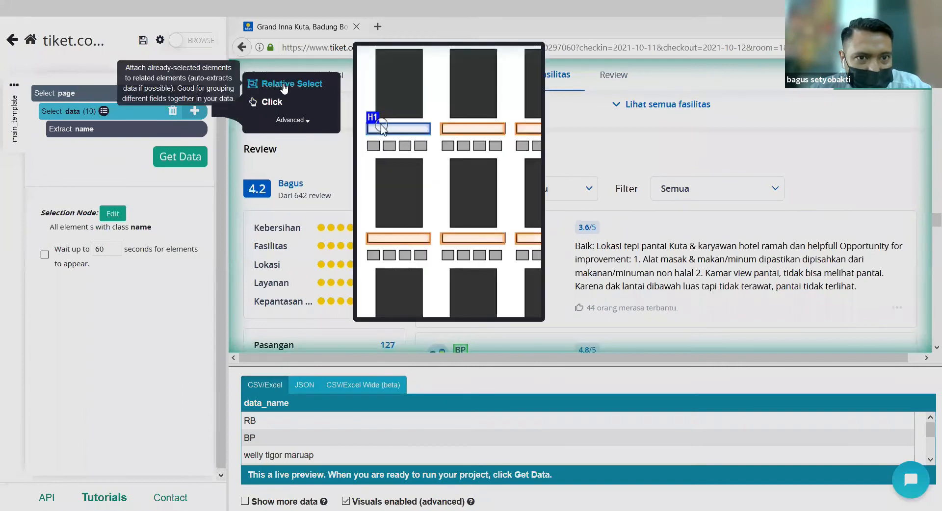
left_click(283, 84)
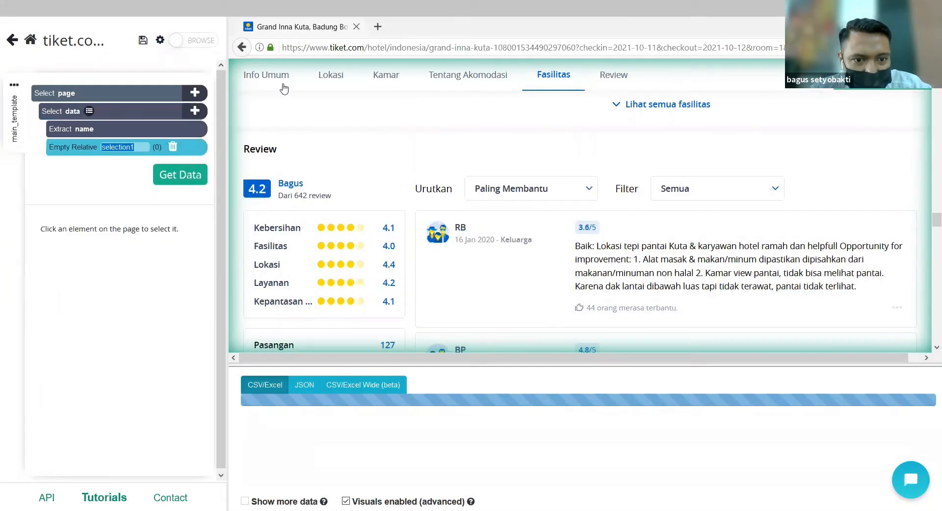
left_click(459, 230)
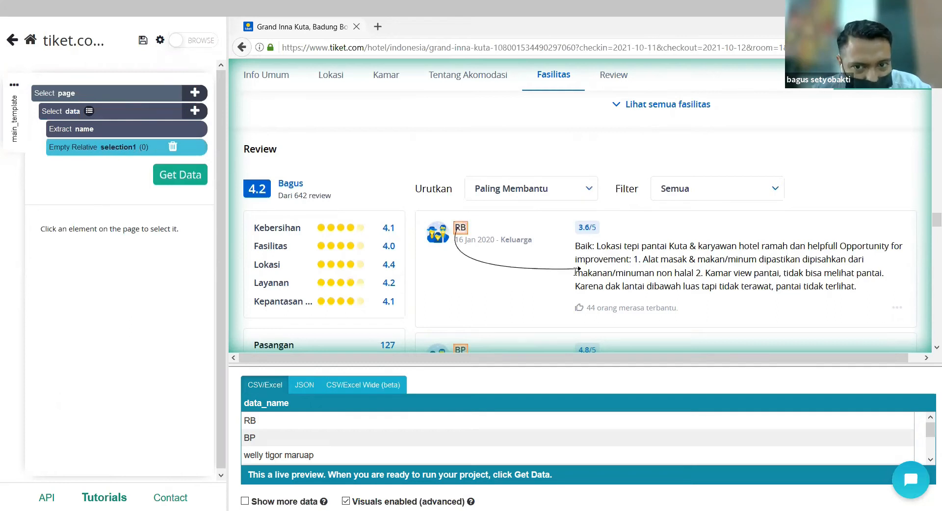
left_click(601, 264)
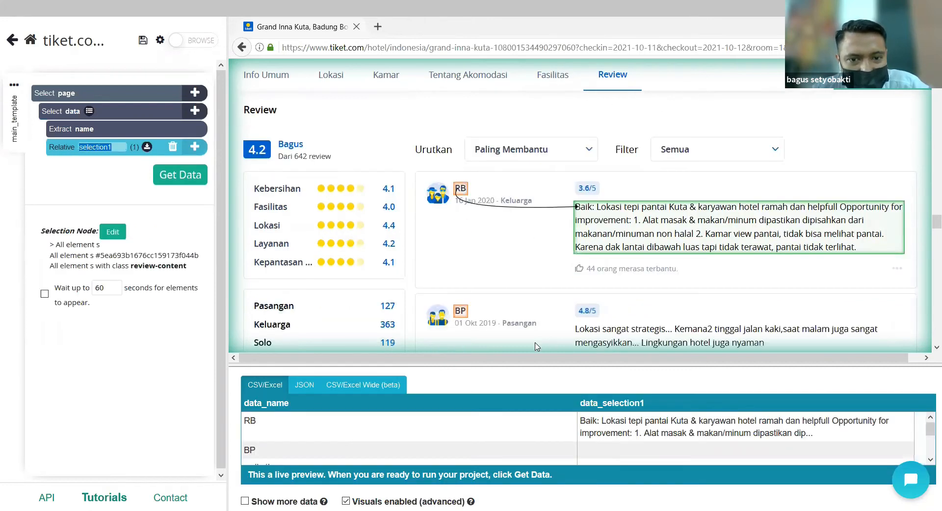
scroll(460, 282, "down", 1)
left_click(460, 283)
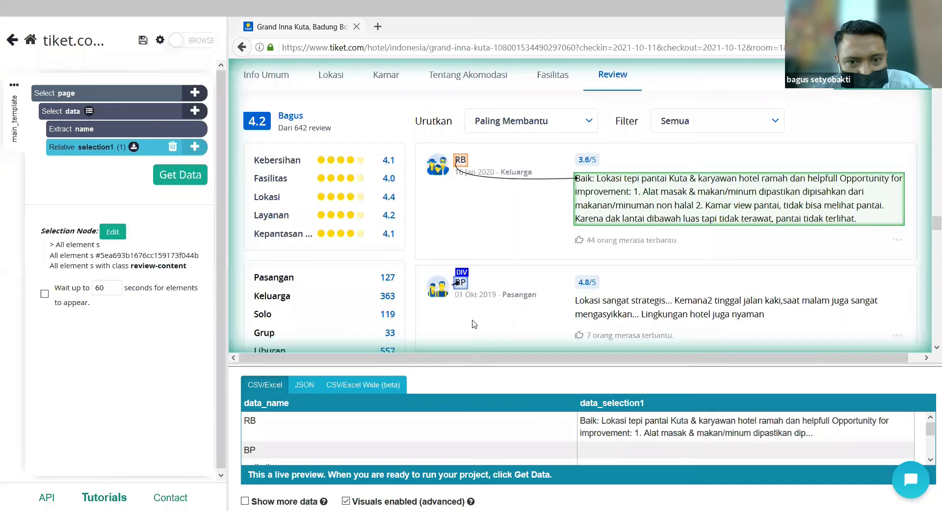
left_click(595, 306)
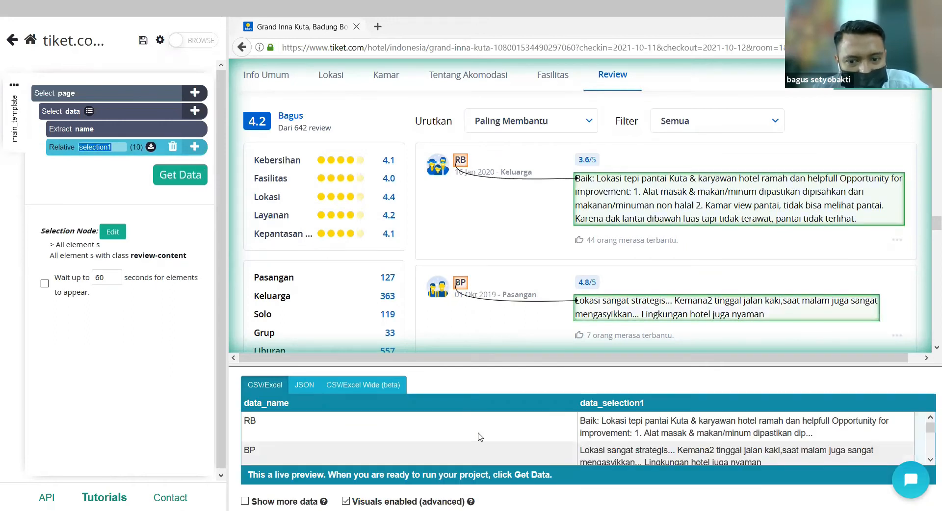
- Rename the relative selection as komen and check the name-to-text links through the rest of the review list
scroll(481, 438, "down", 5)
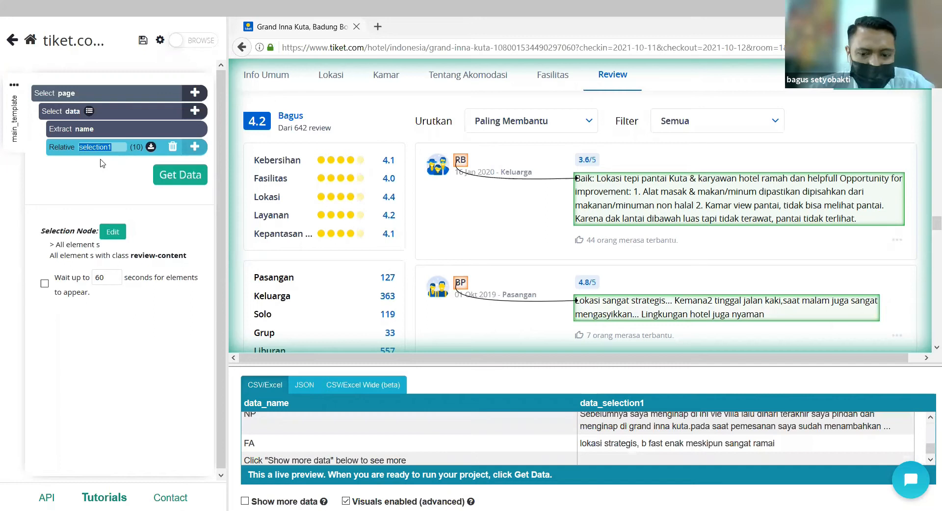
type("komen")
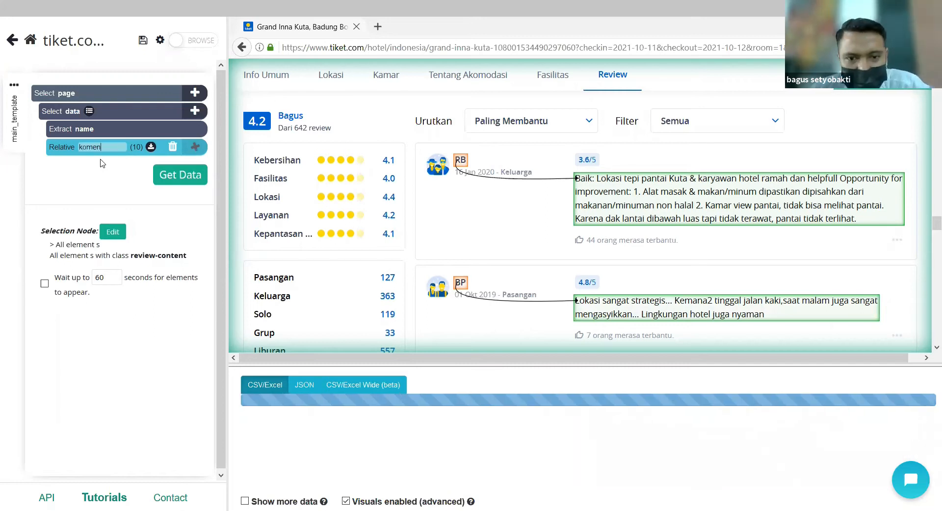
left_click(646, 291)
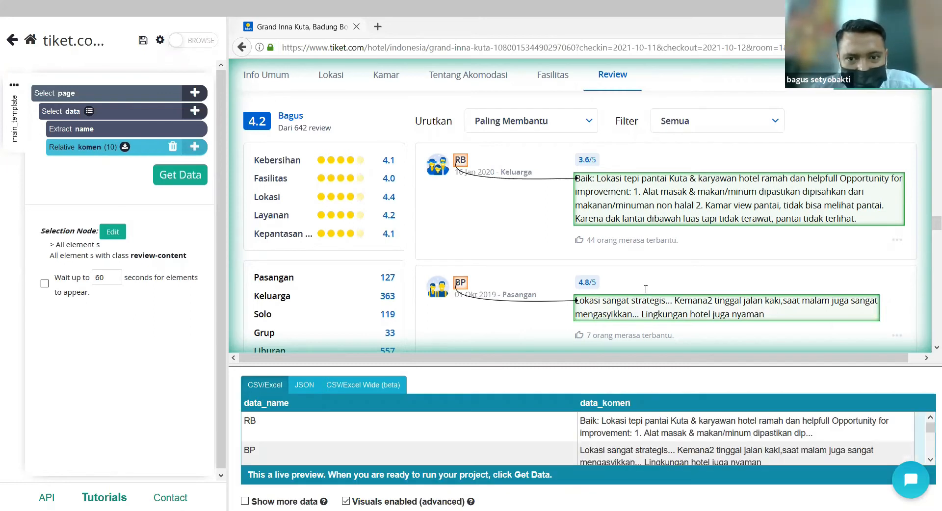
scroll(645, 289, "down", 5)
scroll(645, 289, "down", 5)
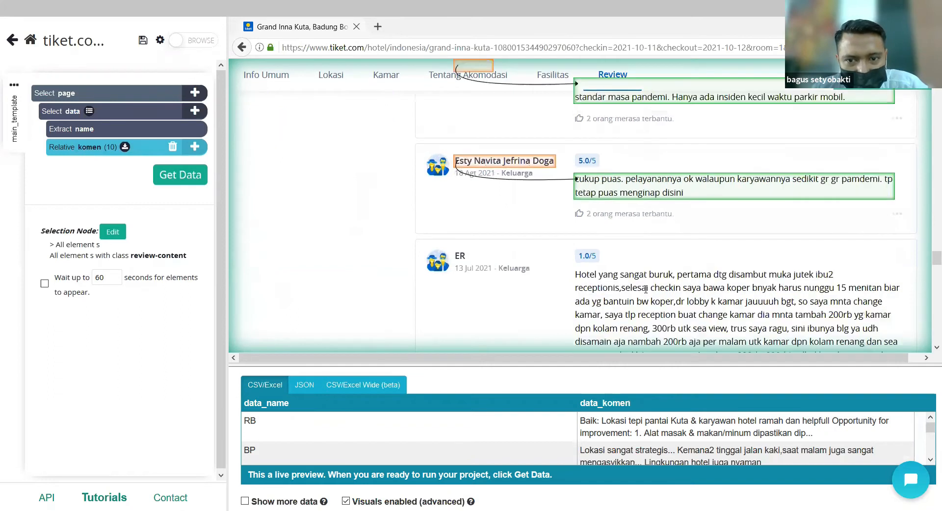
scroll(645, 288, "down", 5)
scroll(645, 289, "down", 5)
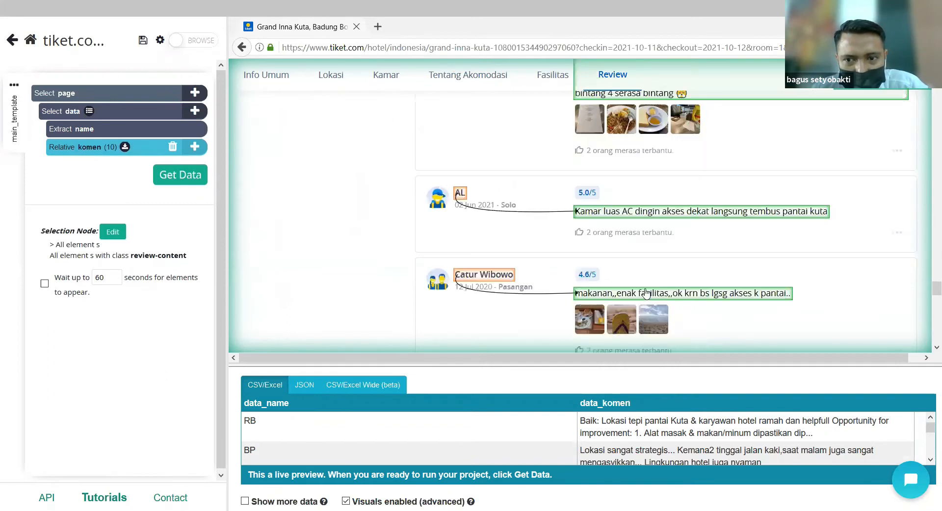
scroll(645, 292, "down", 5)
scroll(434, 193, "up", 5)
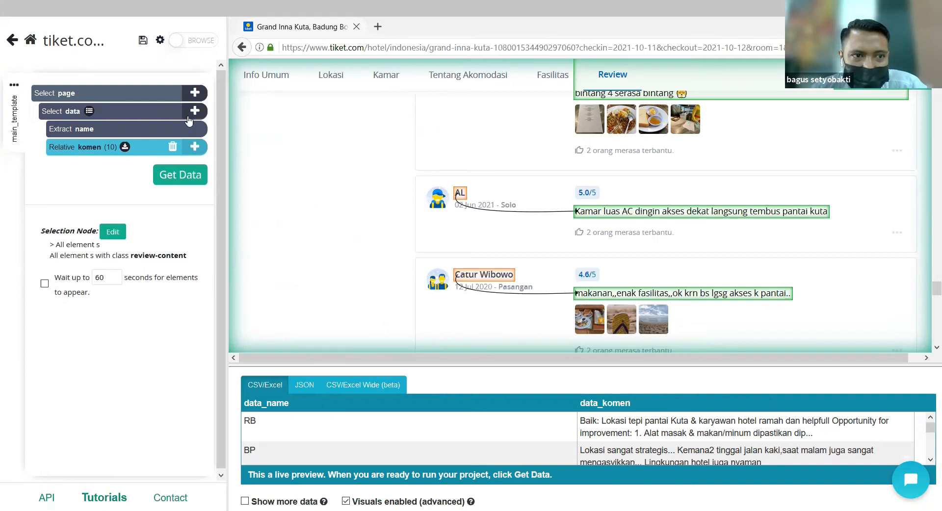
- Add a Select command under the main page selection for the active page number 1 in the review pagination, and name it page
mouse_move(196, 130)
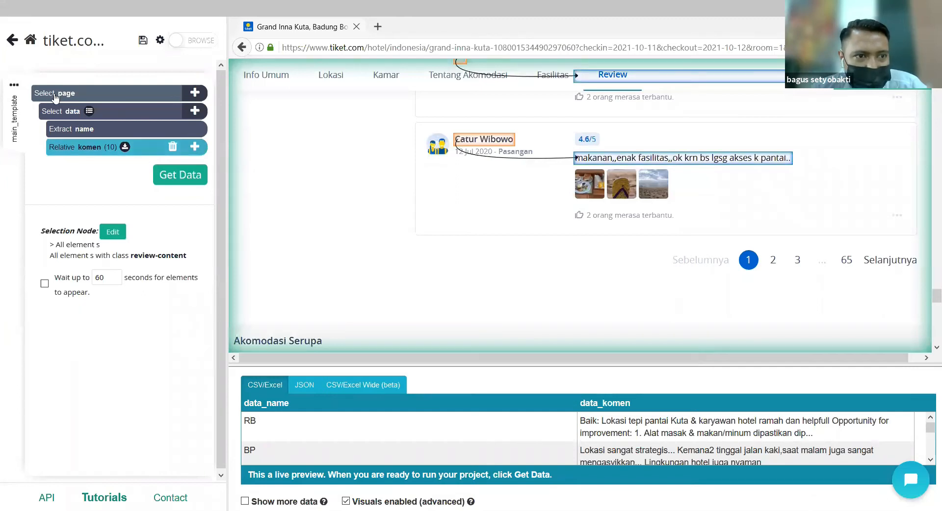
left_click(195, 96)
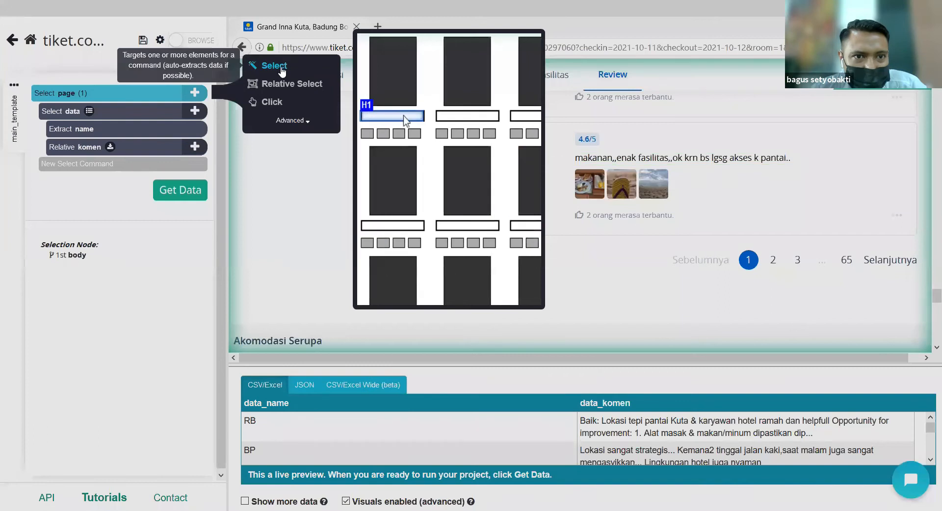
left_click(274, 66)
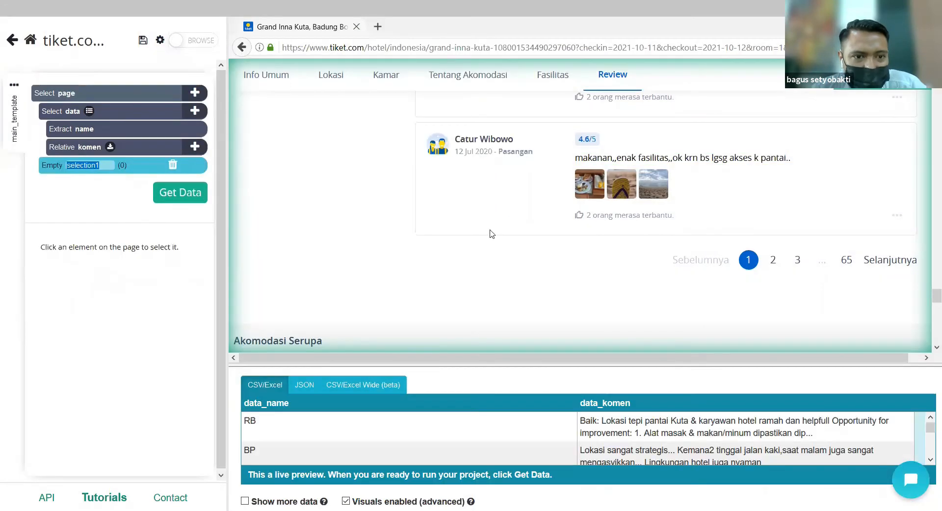
left_click(748, 262)
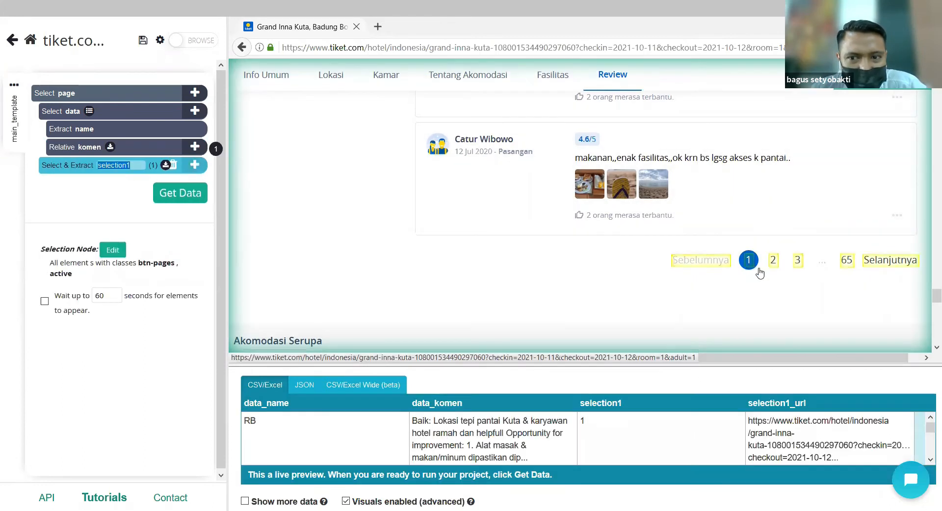
left_click(773, 261)
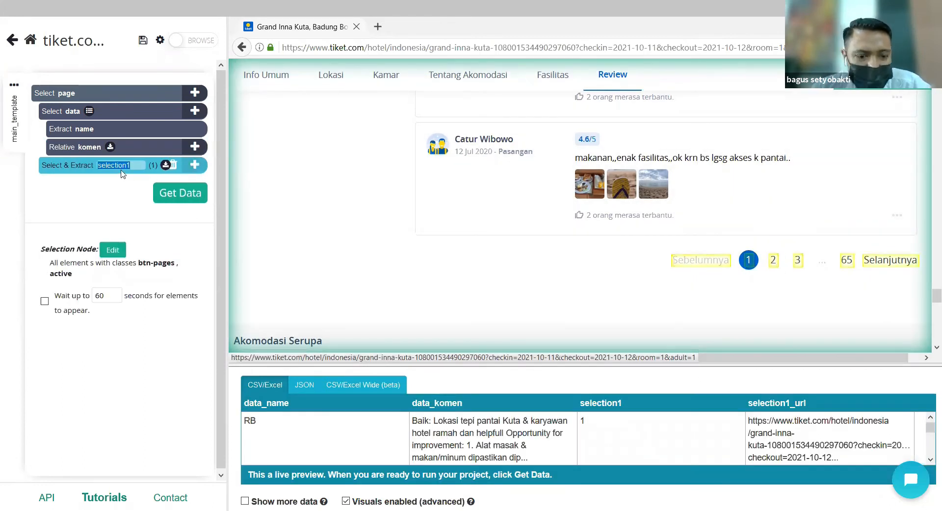
type("page")
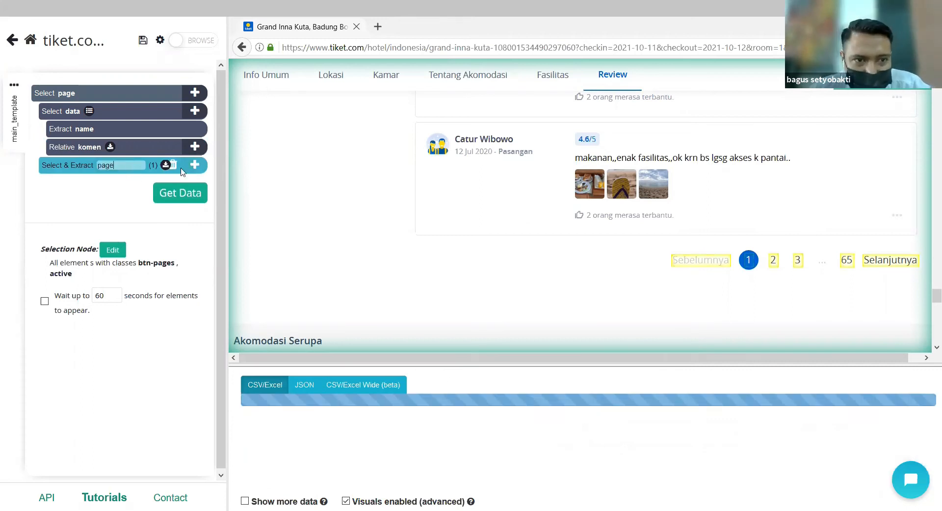
key("Return")
- Add a Relative Select to the new page selection that links active page number 1 to page number 2
left_click(195, 164)
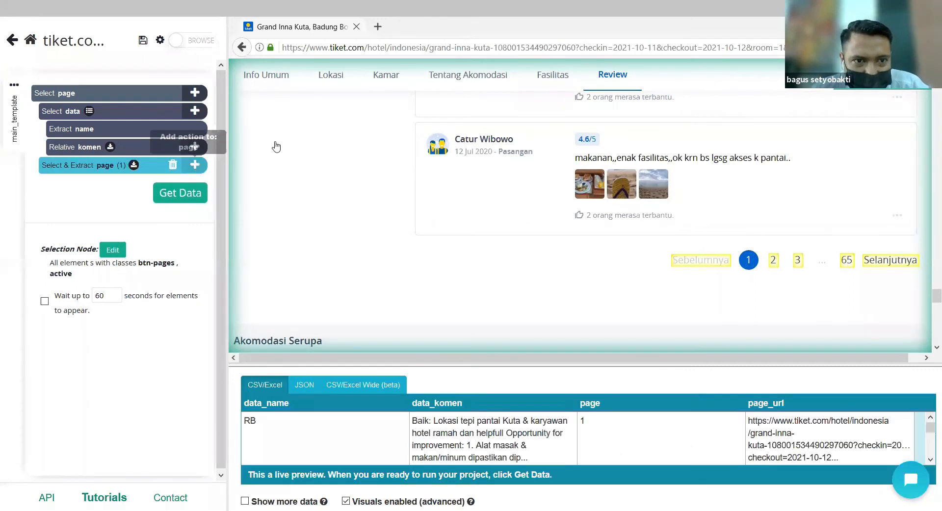
left_click(281, 142)
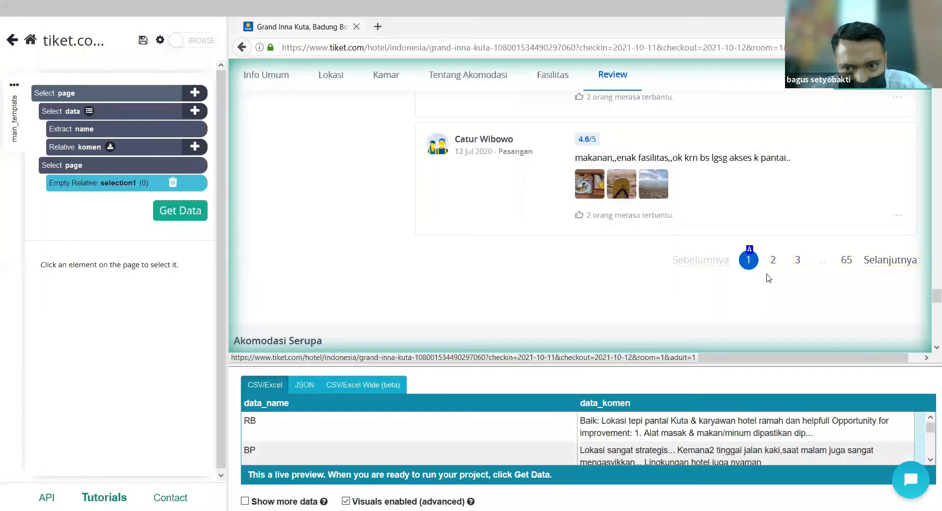
left_click(774, 265)
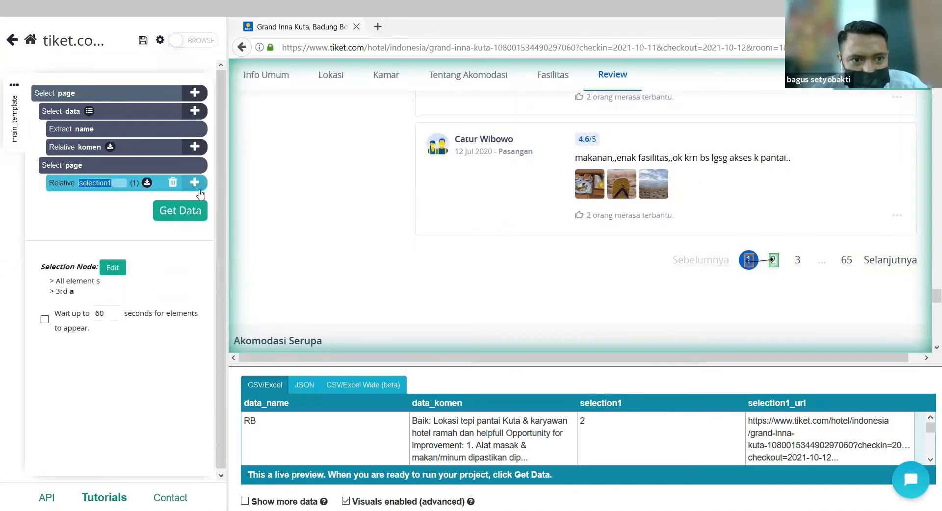
- Add a Click command to selection1, mark it as a next page button, and repeat the current template with the count 0 (unlimited)
left_click(196, 185)
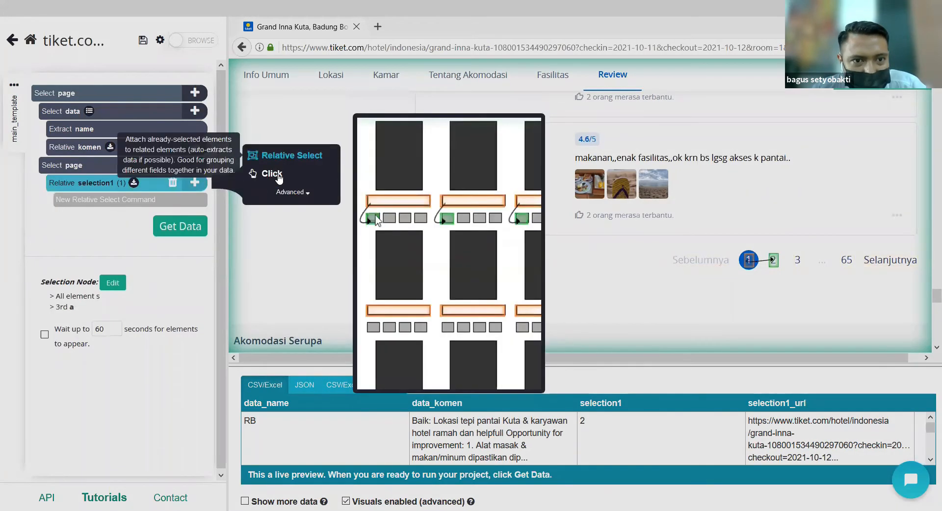
left_click(278, 176)
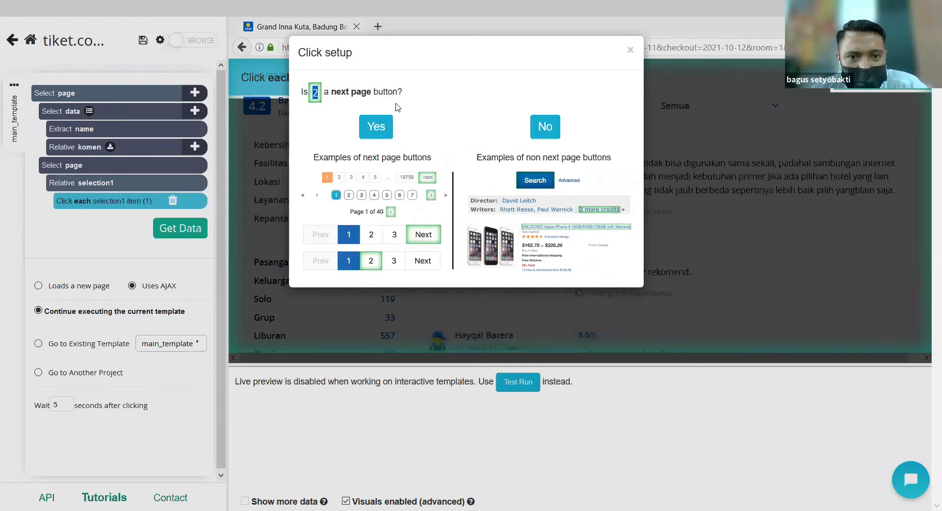
left_click(385, 134)
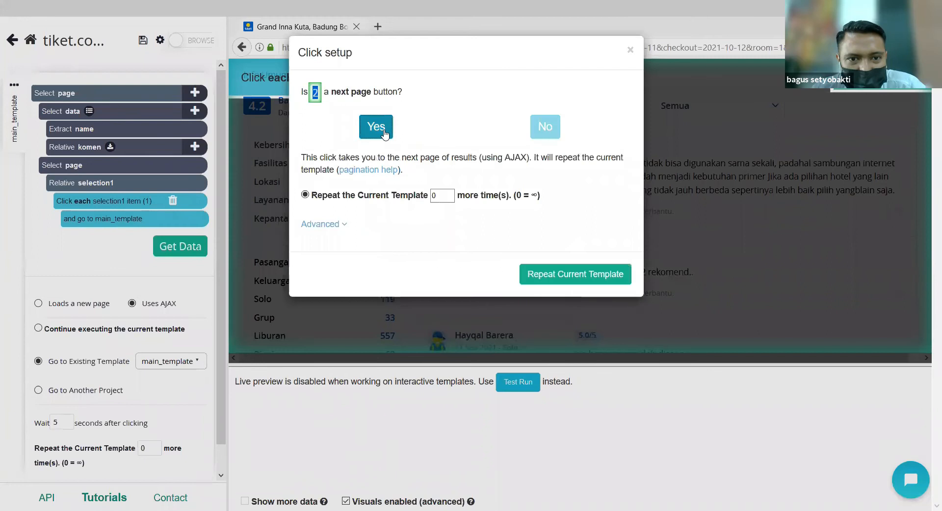
left_click(562, 274)
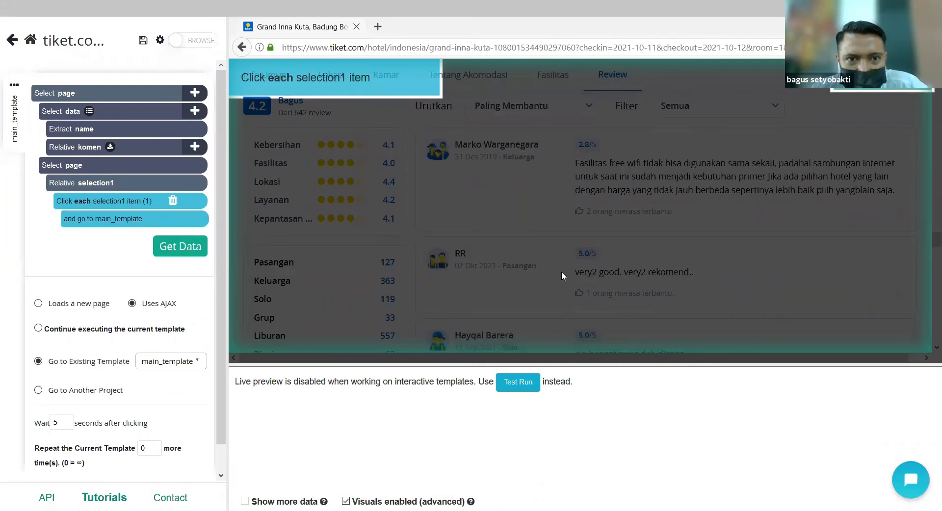
- Train the selection1 relative selection on review page 2 by linking active page number 2 to page number 3
scroll(522, 256, "down", 1)
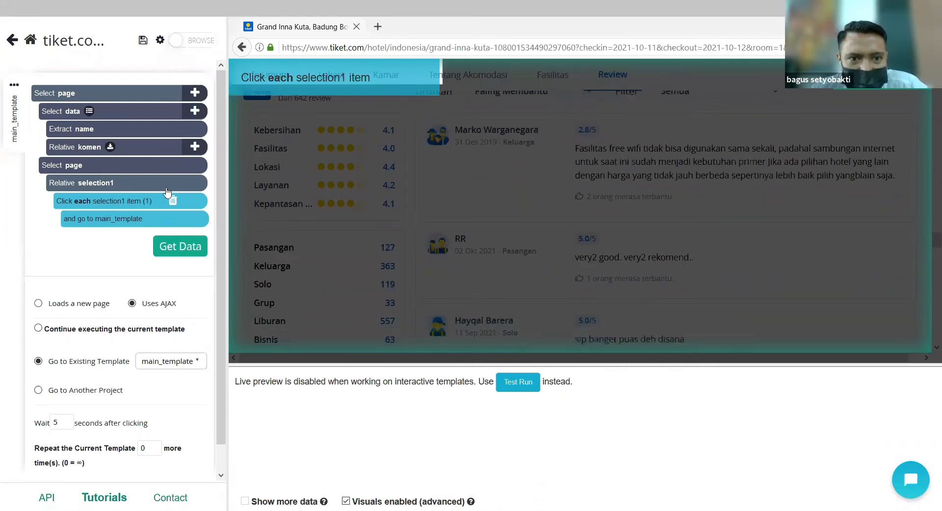
scroll(535, 242, "down", 3)
scroll(238, 184, "down", 3)
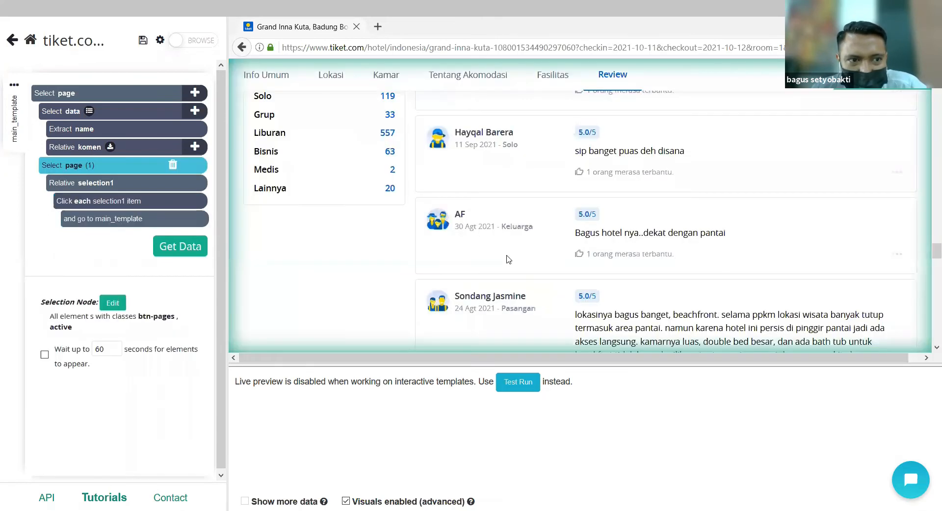
scroll(508, 260, "down", 5)
scroll(508, 259, "down", 5)
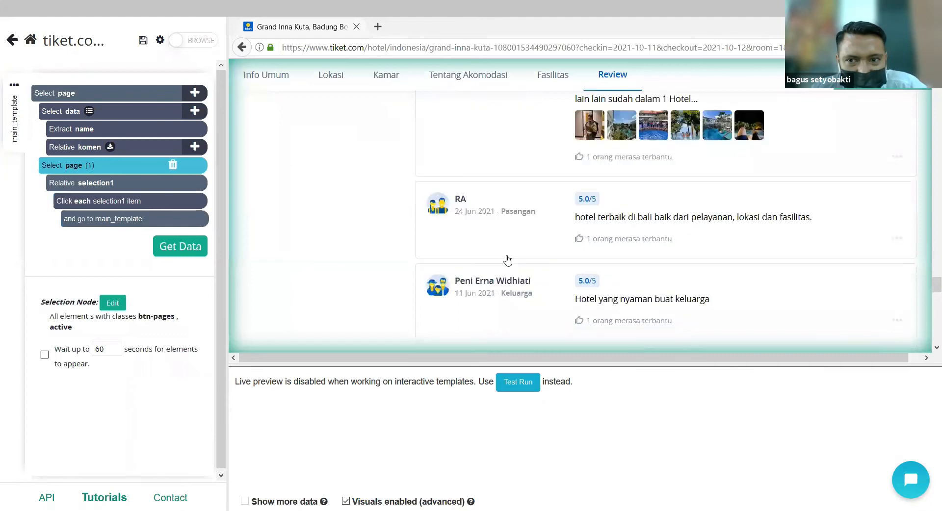
scroll(490, 245, "down", 5)
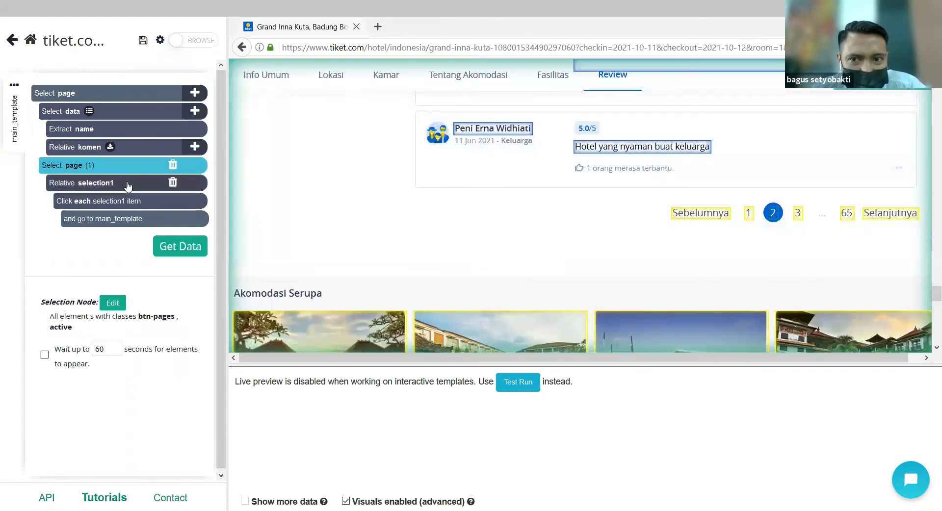
left_click(128, 184)
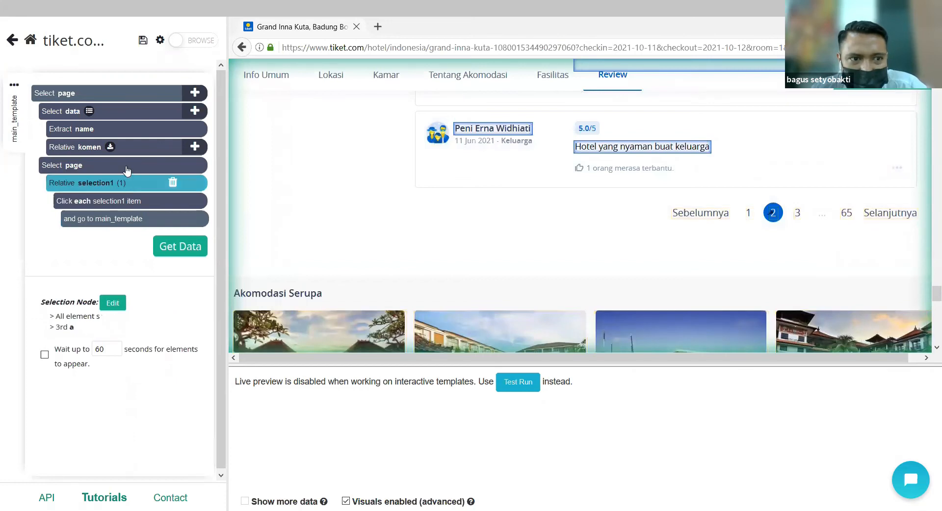
left_click(127, 166)
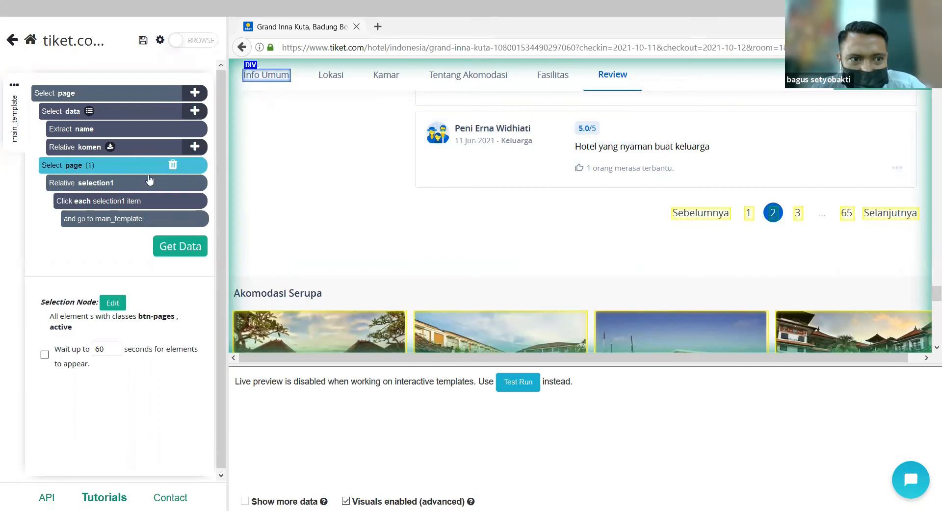
left_click(117, 185)
left_click(773, 218)
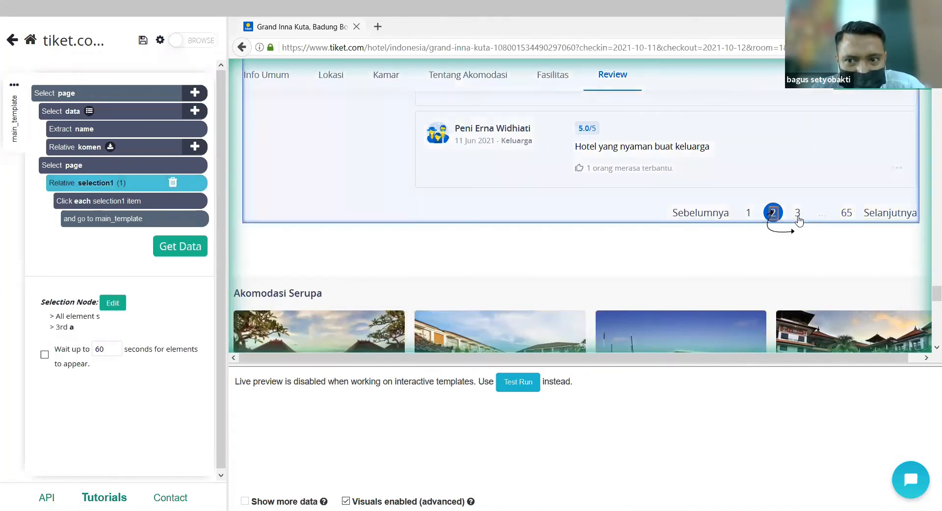
left_click(798, 215)
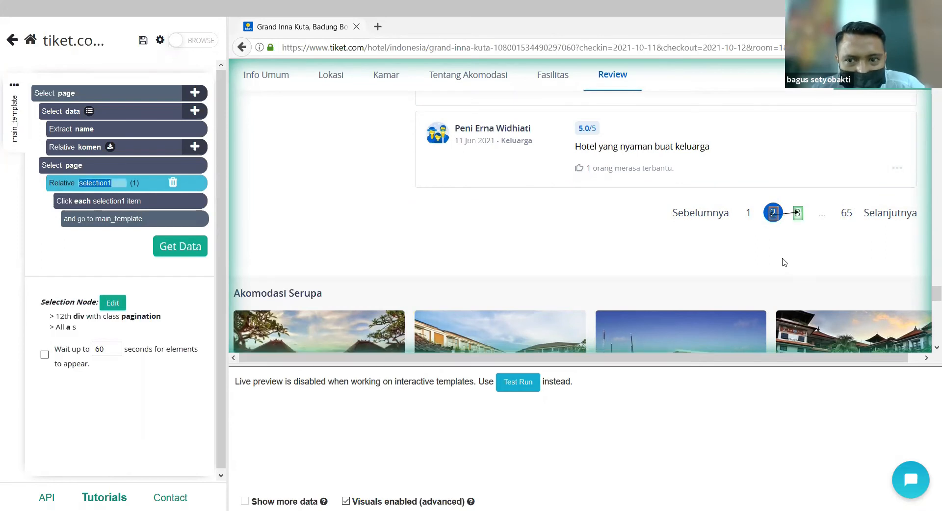
- Recheck the page and selection1 commands on review page 2, then turn on browse mode and load review page 3
left_click(122, 170)
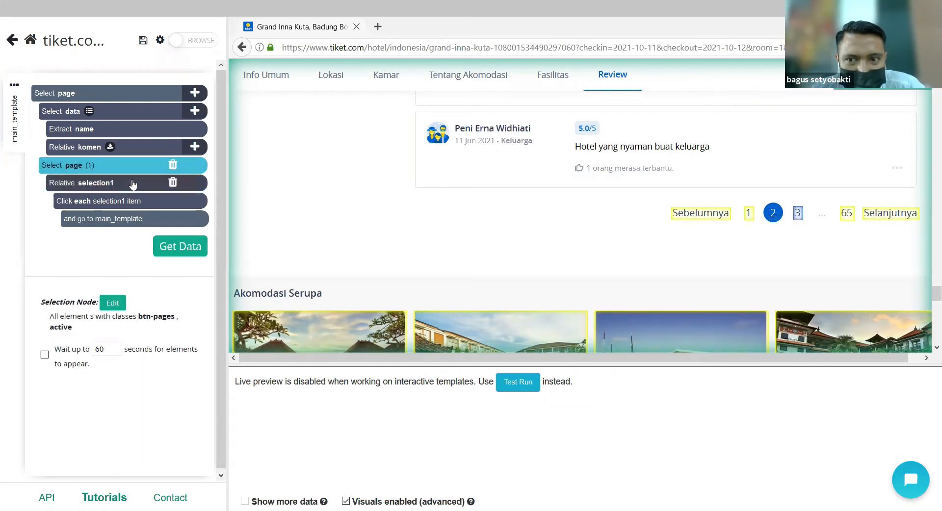
left_click(131, 186)
left_click(797, 213)
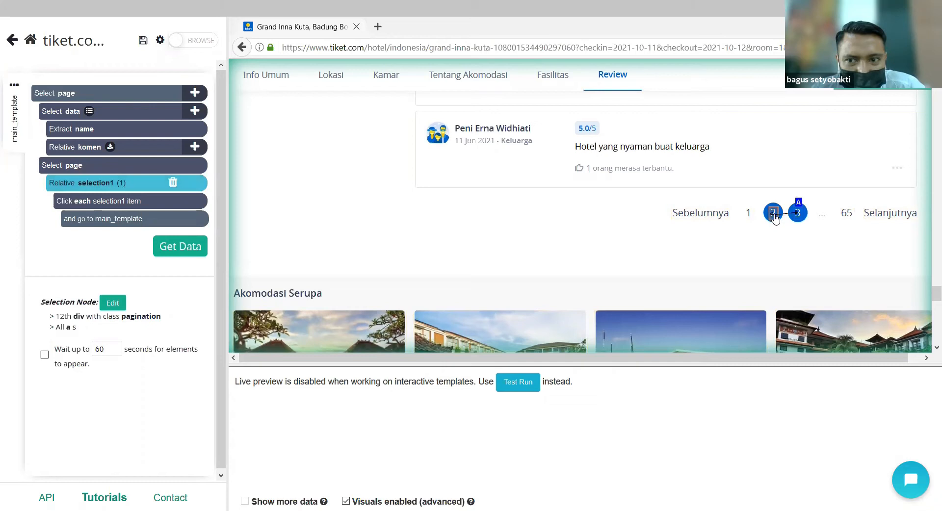
left_click(196, 43)
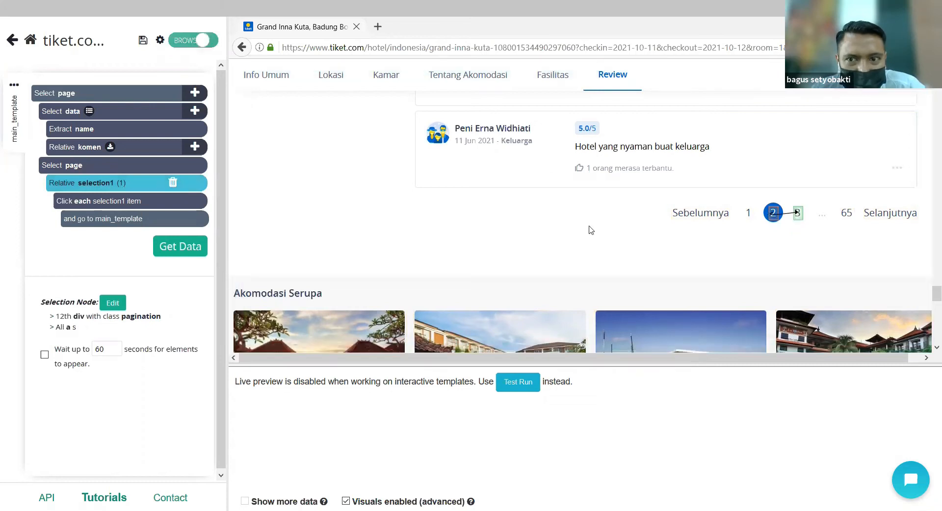
left_click(798, 213)
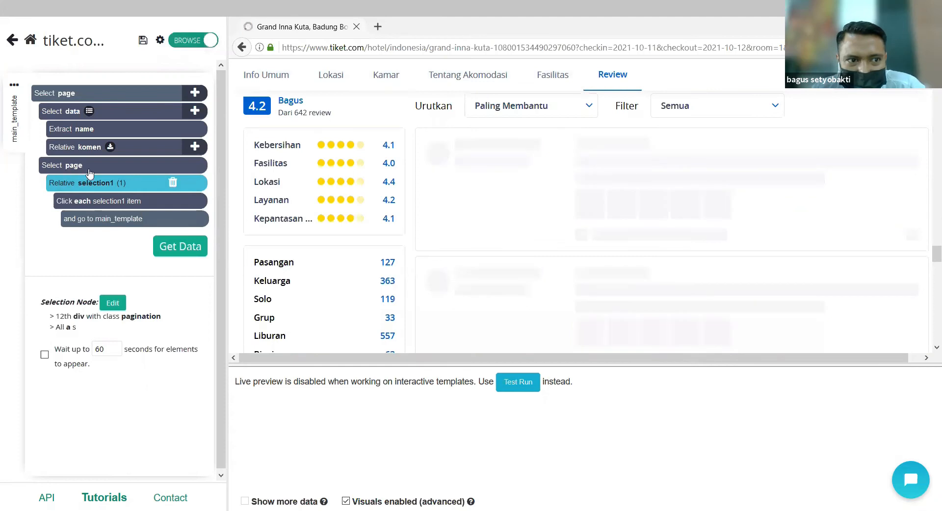
- Check on review page 3 which pagination numbers the page and selection1 commands pick and link
left_click(89, 165)
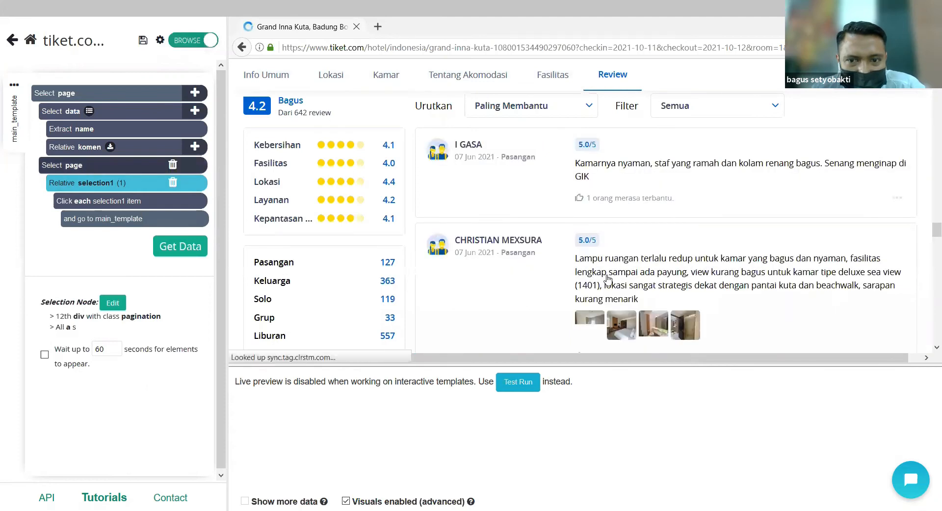
scroll(617, 269, "down", 5)
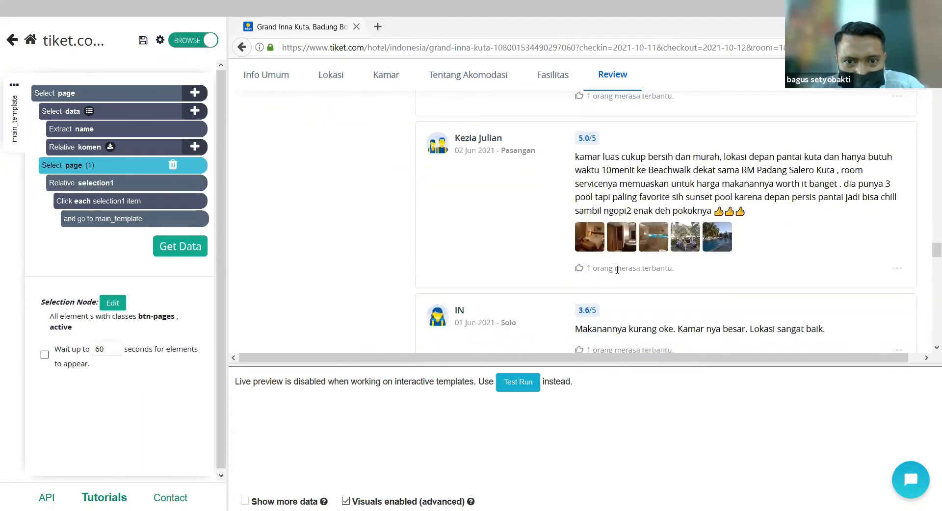
scroll(617, 269, "down", 5)
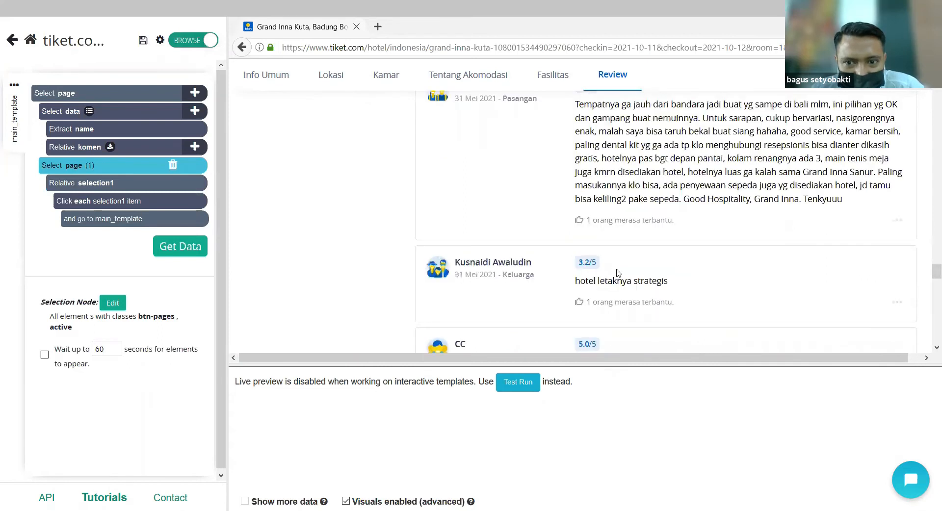
scroll(617, 271, "down", 10)
scroll(617, 273, "up", 4)
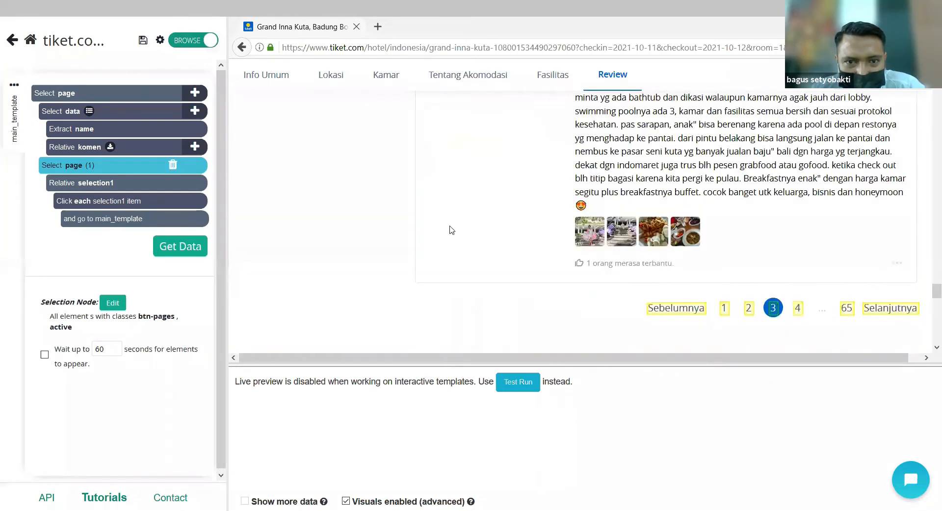
left_click(138, 192)
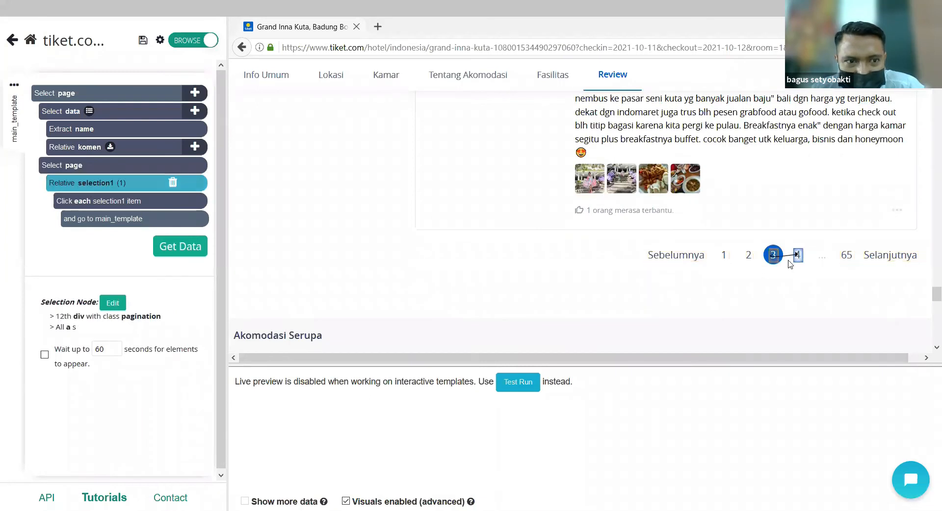
left_click(100, 189)
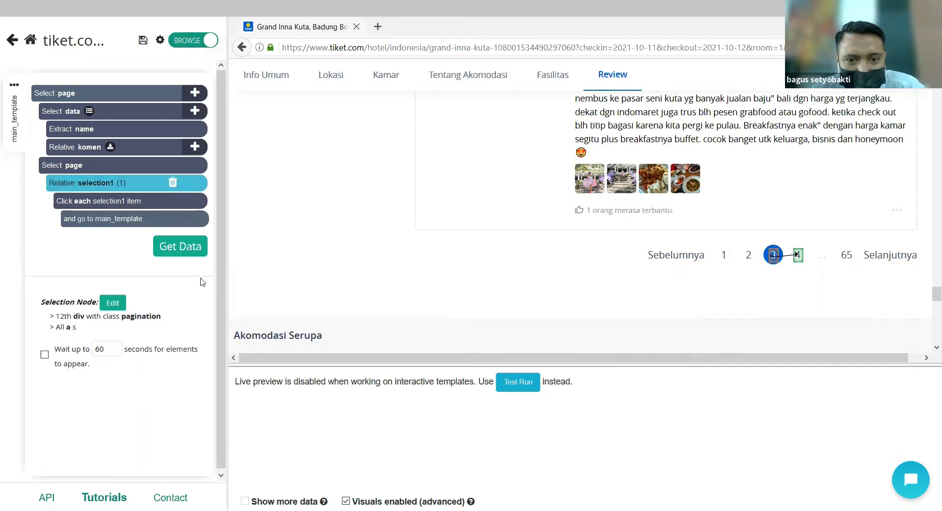
- Run the project to collect the data and cancel the run while page 12 is being collected
left_click(191, 252)
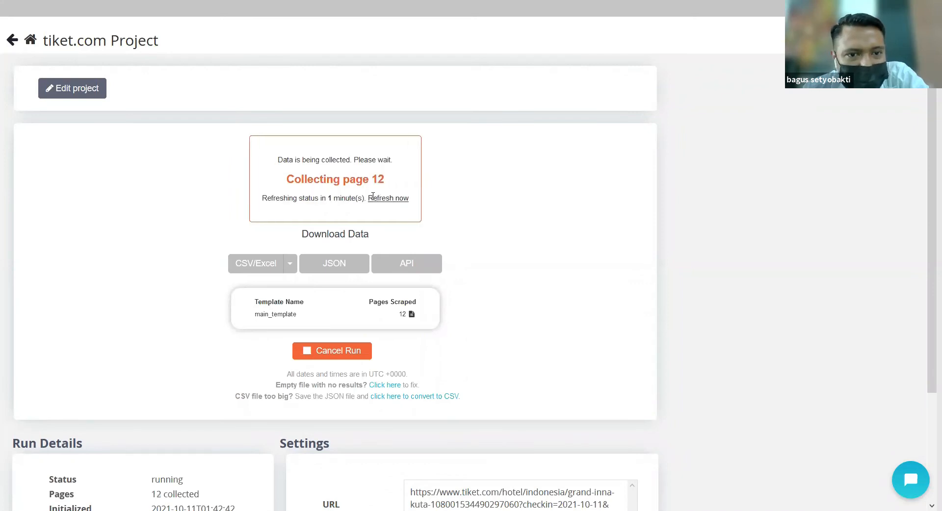
left_click(325, 351)
left_click_drag(278, 180, 329, 181)
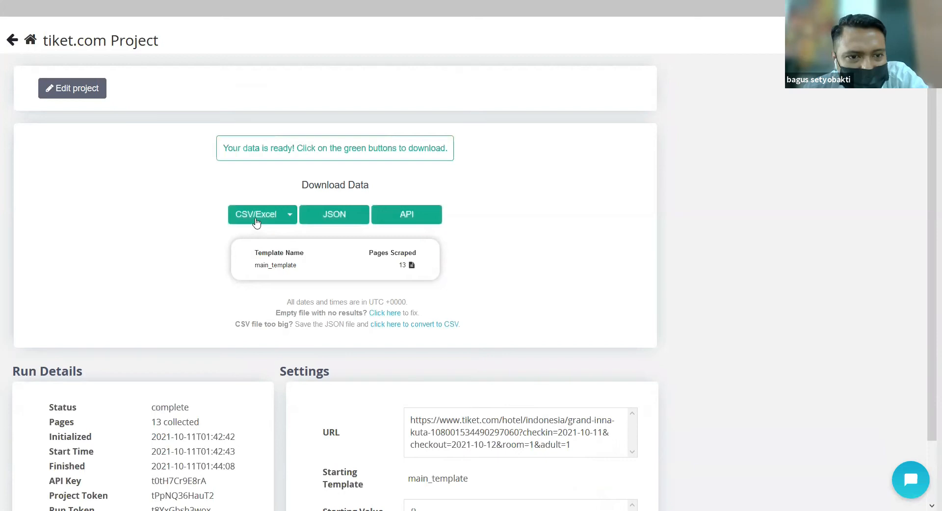
- Download the run's data as CSV/Excel, opening run_results in Excel, and widen column A to fit the reviewer names
left_click(256, 221)
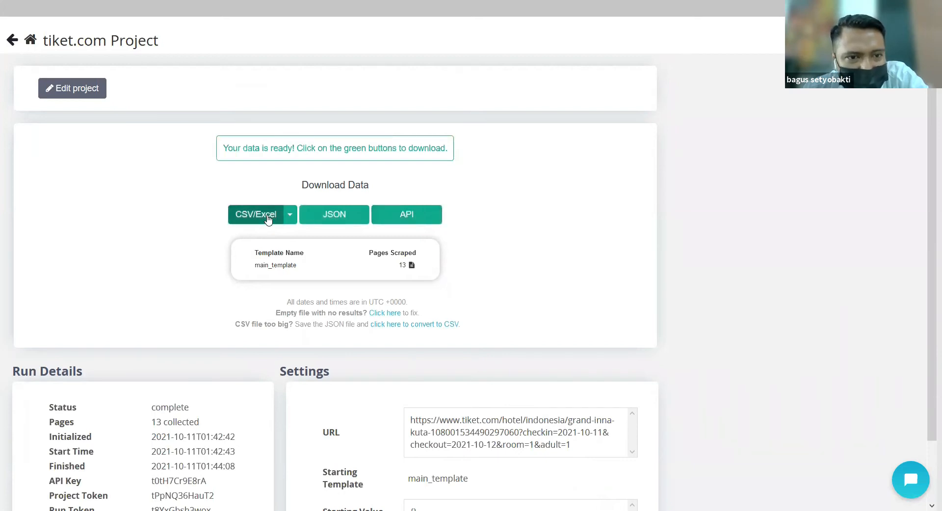
left_click(517, 333)
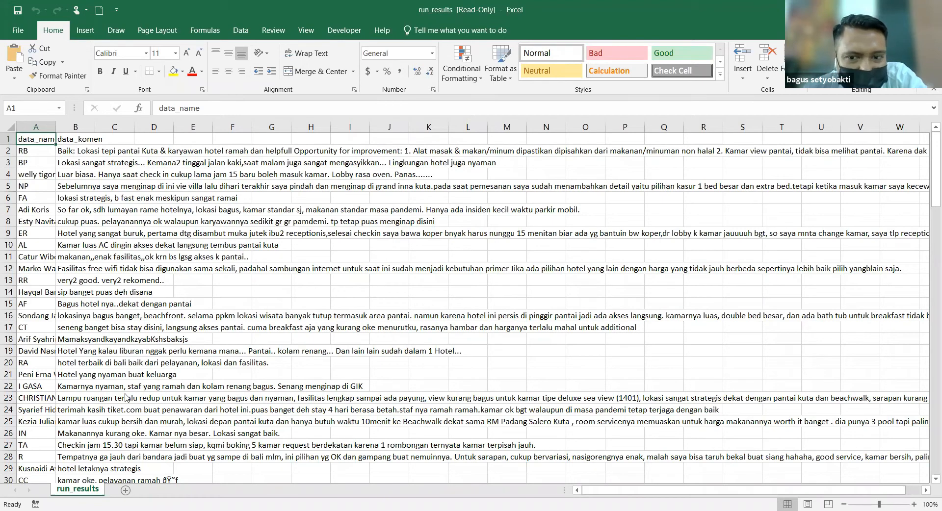
left_click_drag(56, 127, 142, 126)
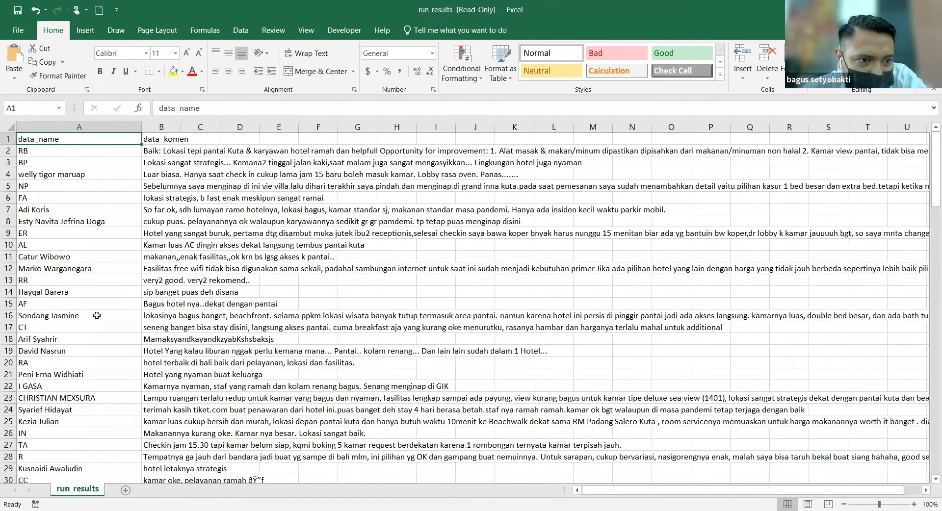
- Widen the data_komen column and look through the scraped names and comments down to the last filled row, selecting that row
scroll(97, 329, "down", 3)
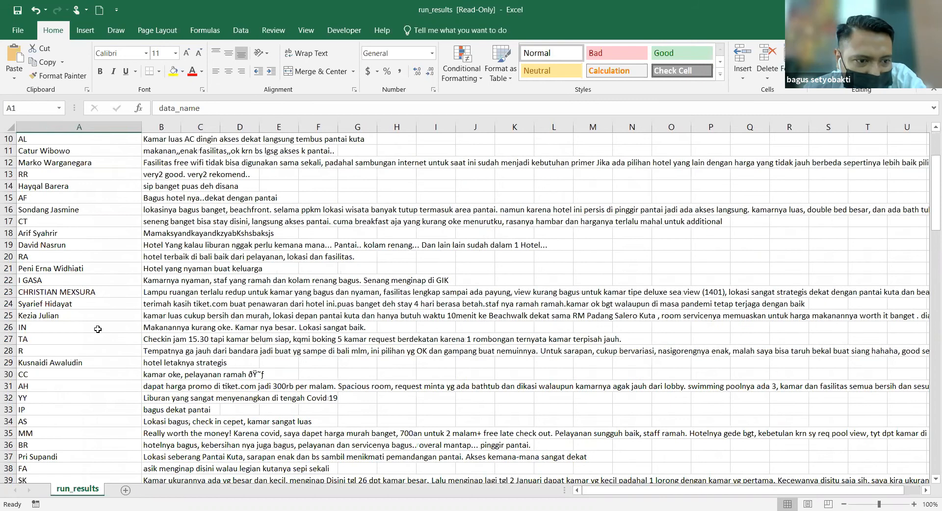
scroll(98, 329, "down", 9)
left_click(195, 257)
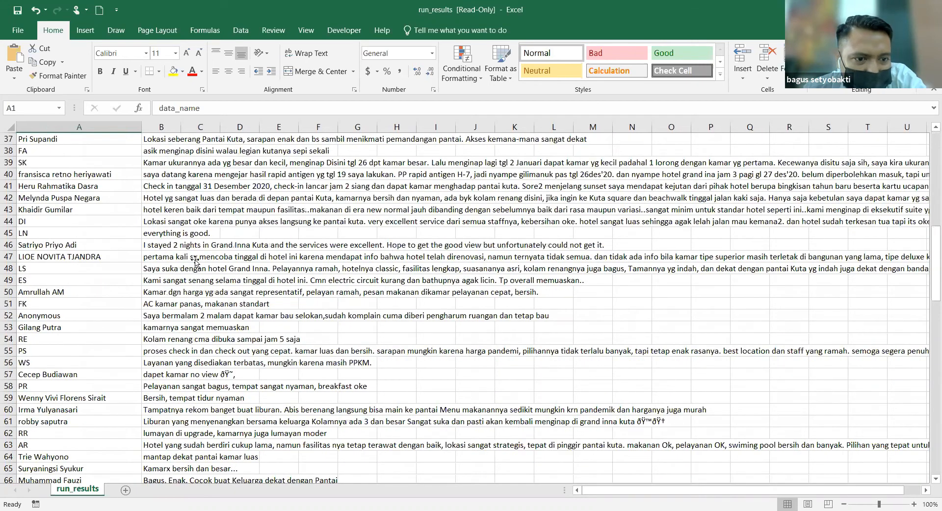
scroll(195, 262, "down", 1)
scroll(196, 262, "down", 7)
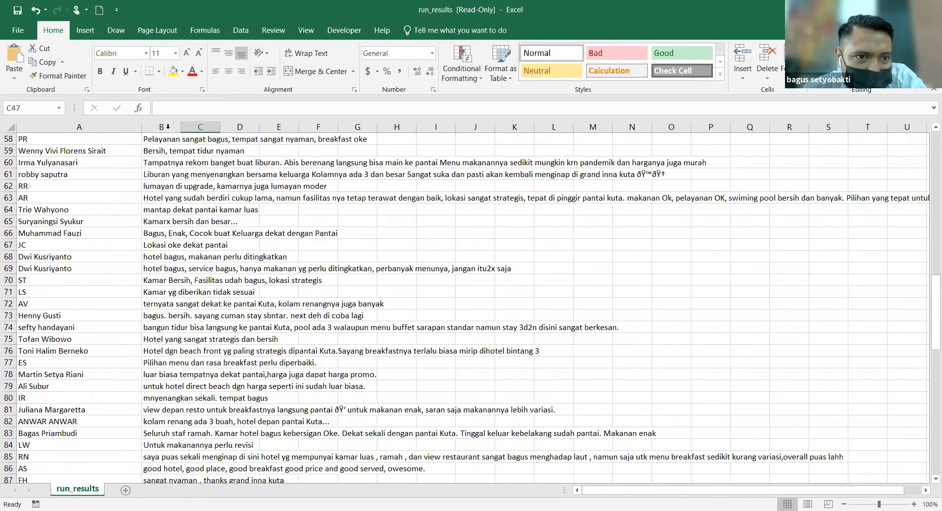
left_click(164, 127)
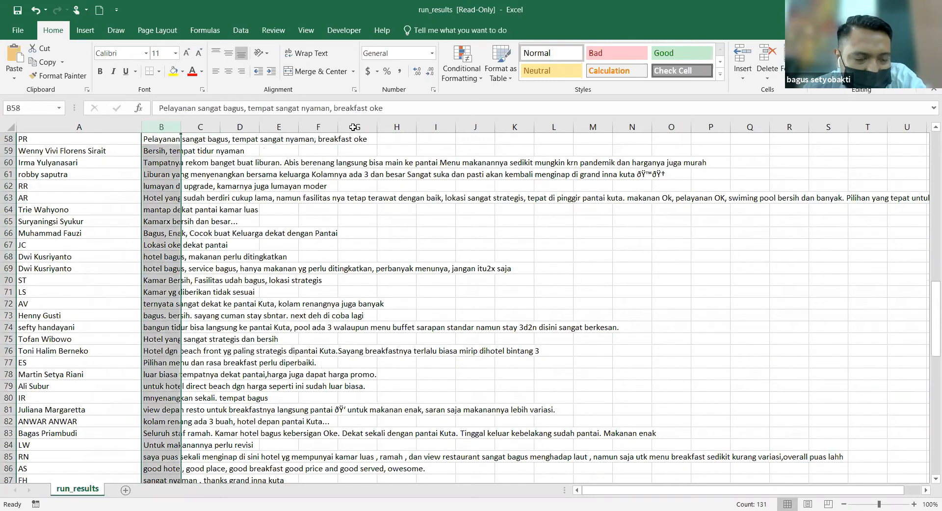
scroll(223, 324, "down", 6)
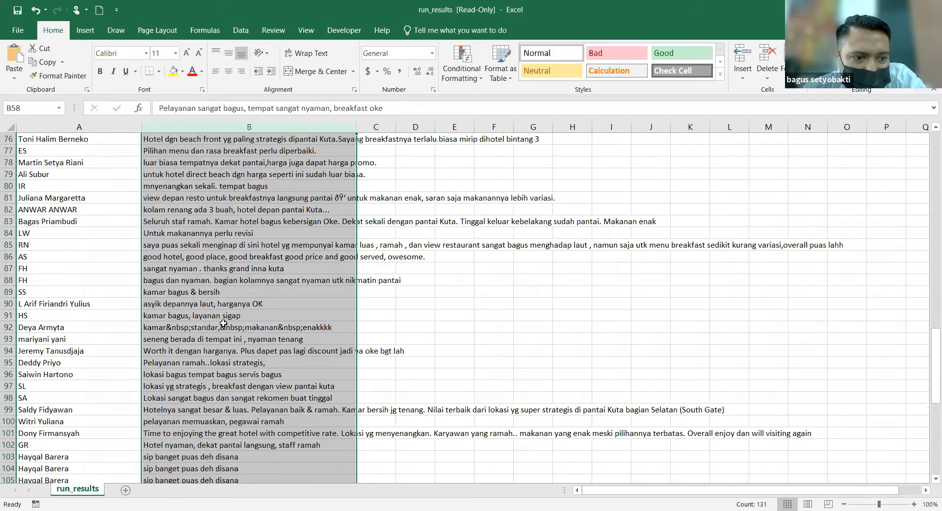
scroll(223, 324, "down", 3)
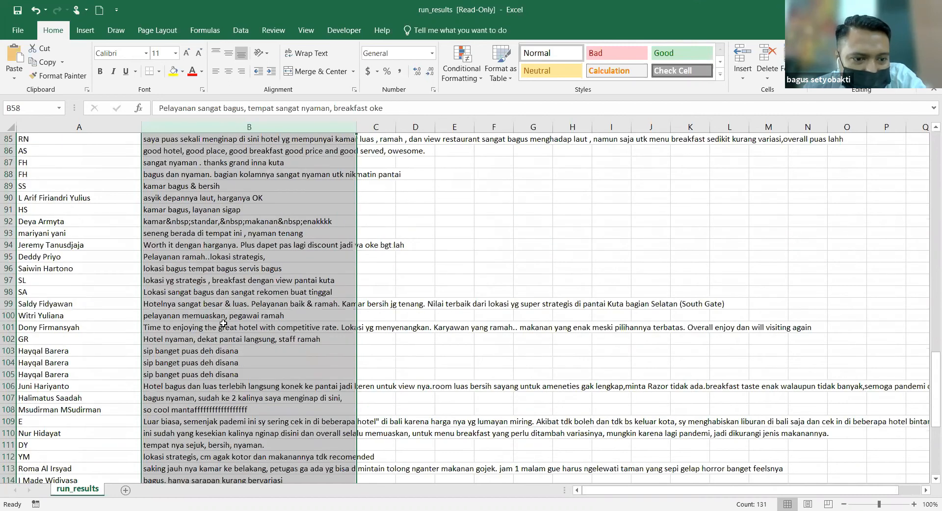
scroll(223, 324, "down", 6)
scroll(223, 324, "down", 3)
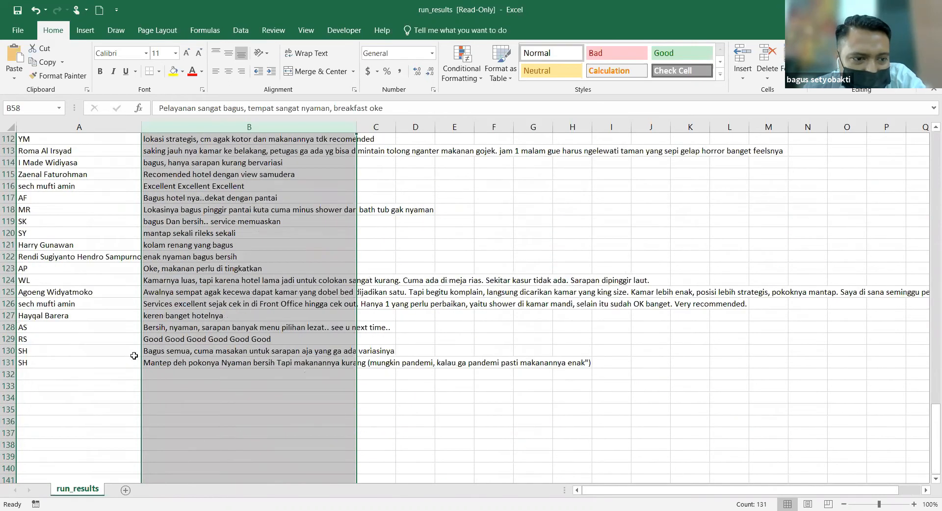
left_click(9, 363)
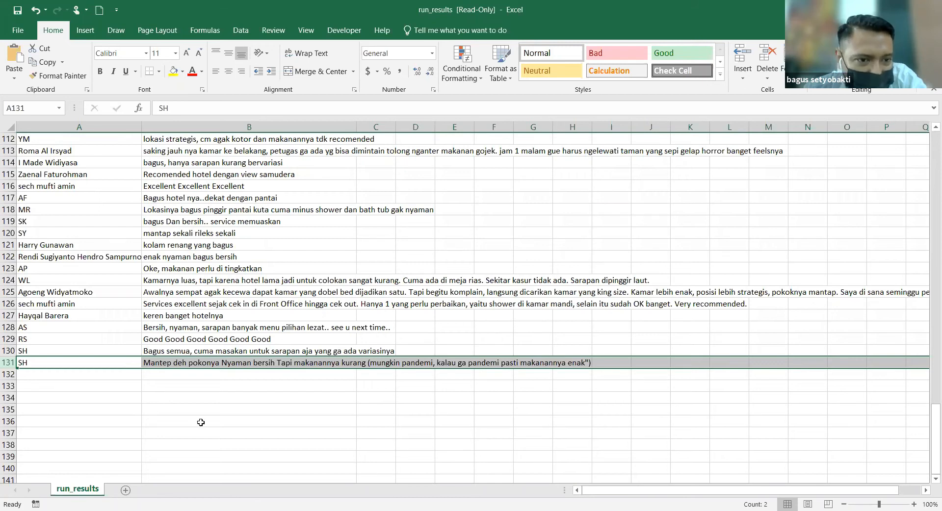
- Look back through the scraped rows up to the first row of run_results and return to the ParseHub home page
scroll(201, 422, "up", 11)
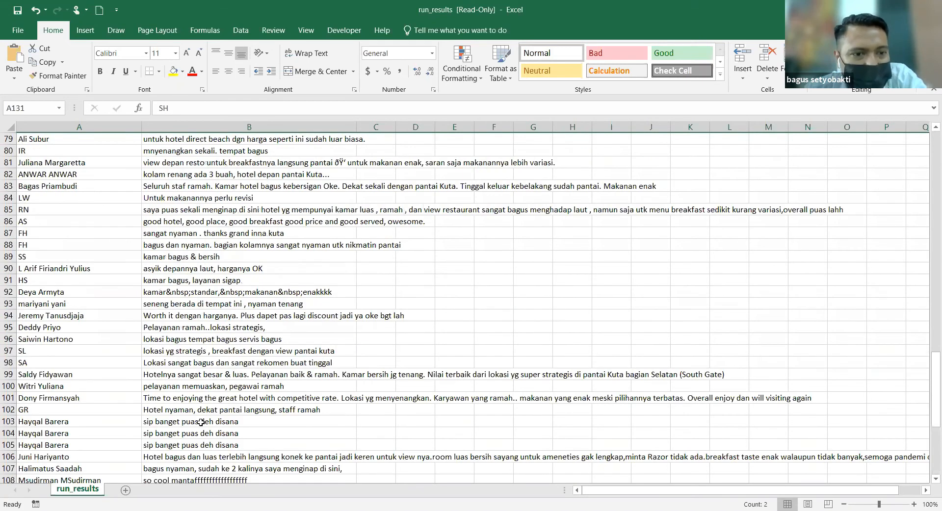
scroll(200, 422, "up", 20)
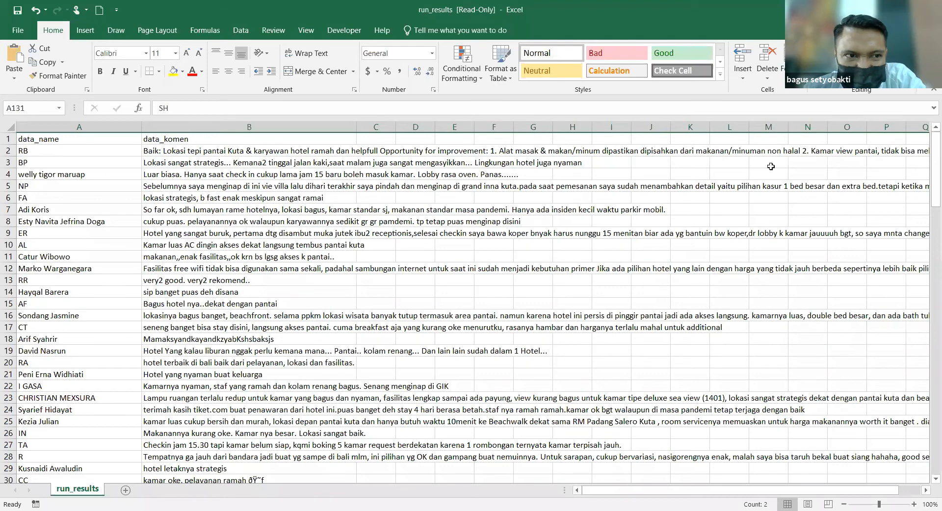
key("alt+Tab")
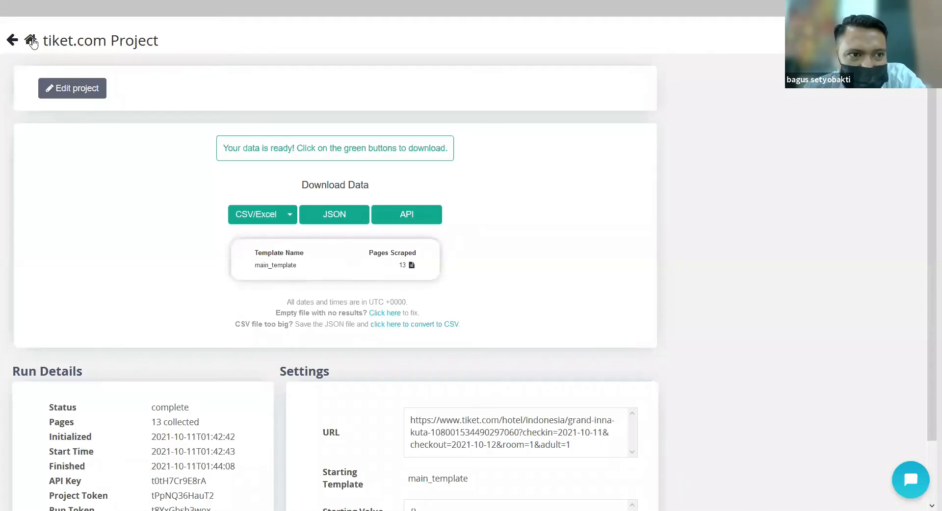
left_click(31, 41)
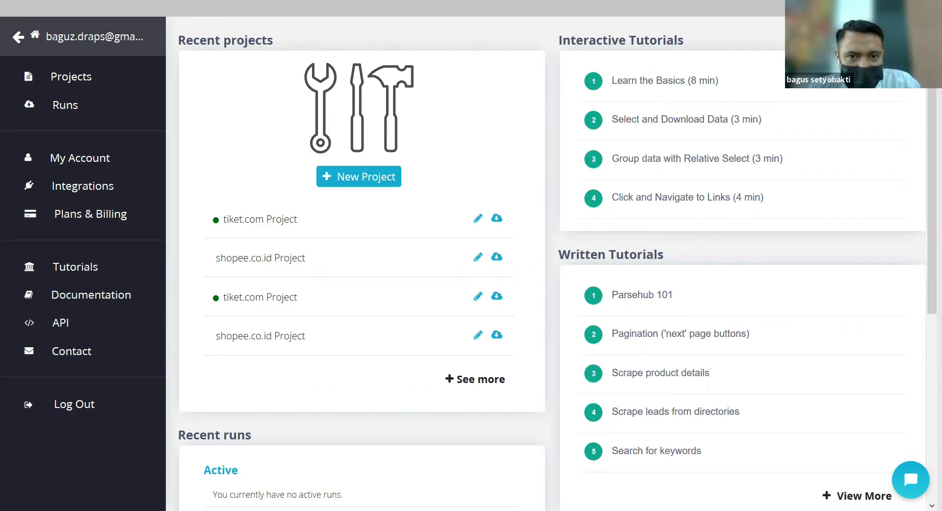
- Switch to Chrome, search Google for shopee in a new tab and open the Shopee Indonesia site
key("alt+Tab")
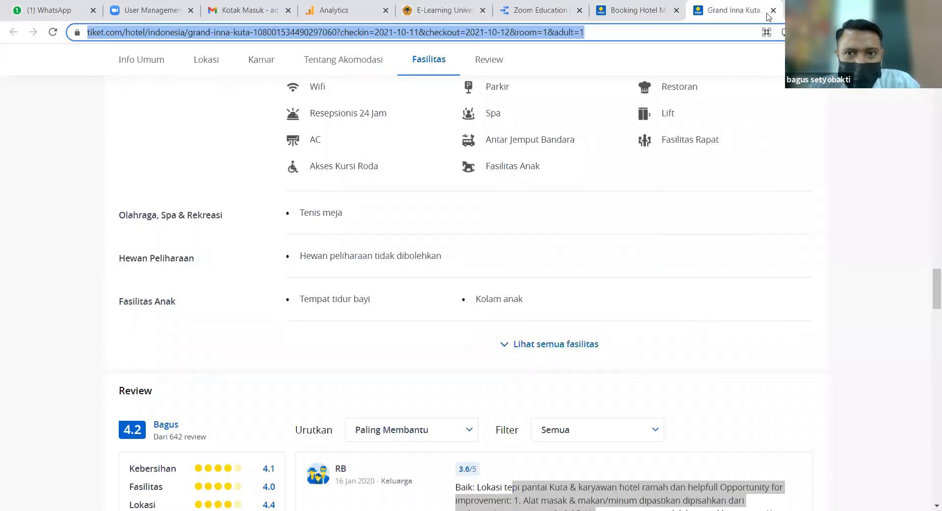
key("ctrl+t")
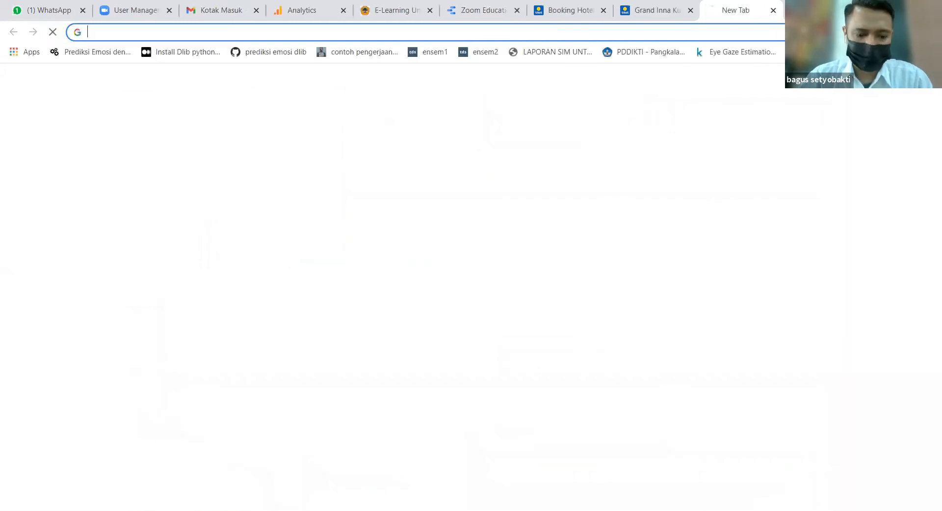
type("sho")
key("Return")
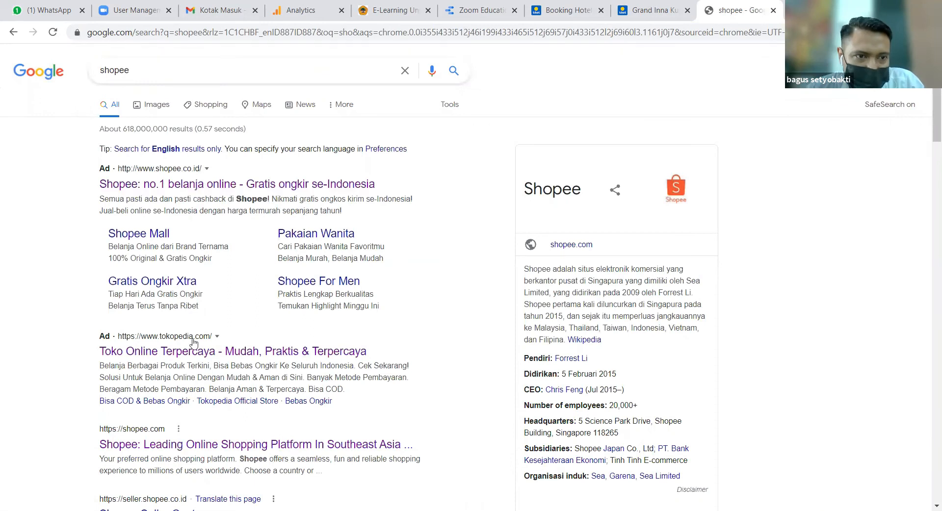
left_click(198, 187)
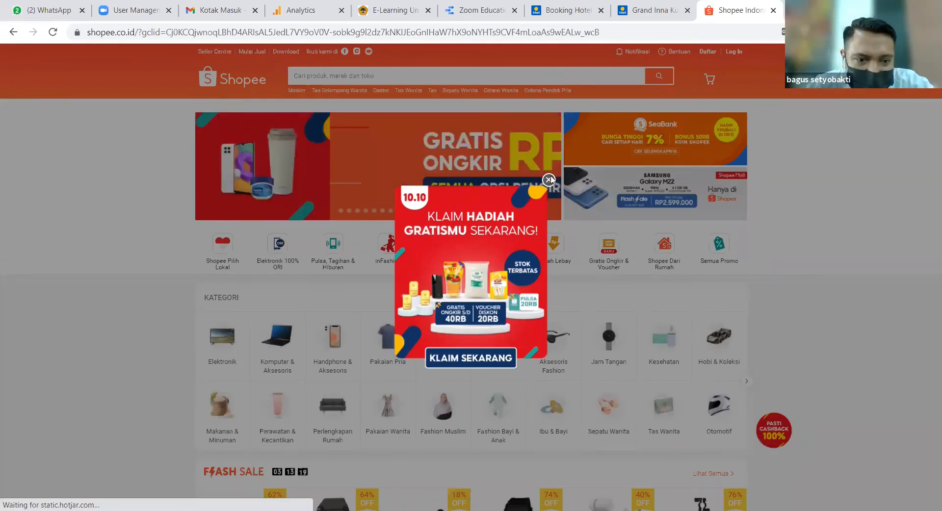
- Dismiss the promotional pop-up, browse the Shopee home page and open the Komputer & Aksesoris category
left_click(308, 283)
scroll(309, 283, "down", 4)
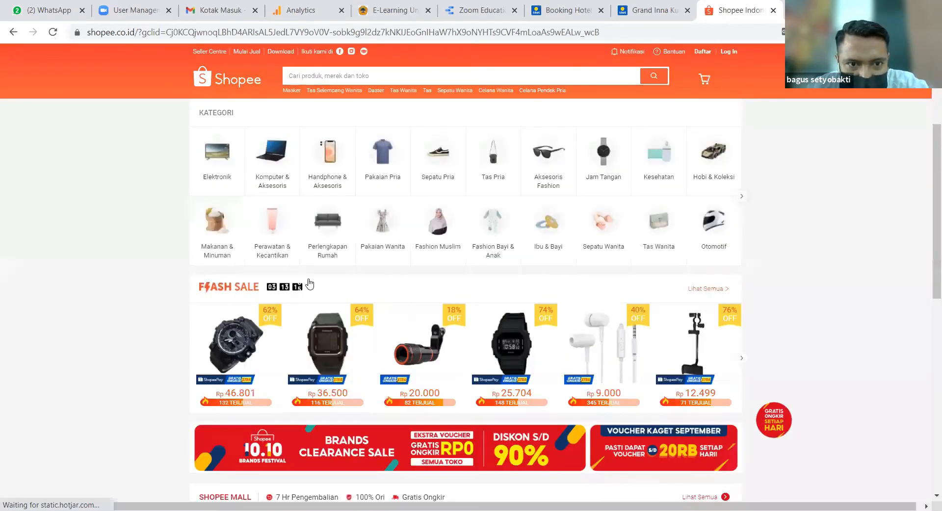
scroll(309, 282, "down", 3)
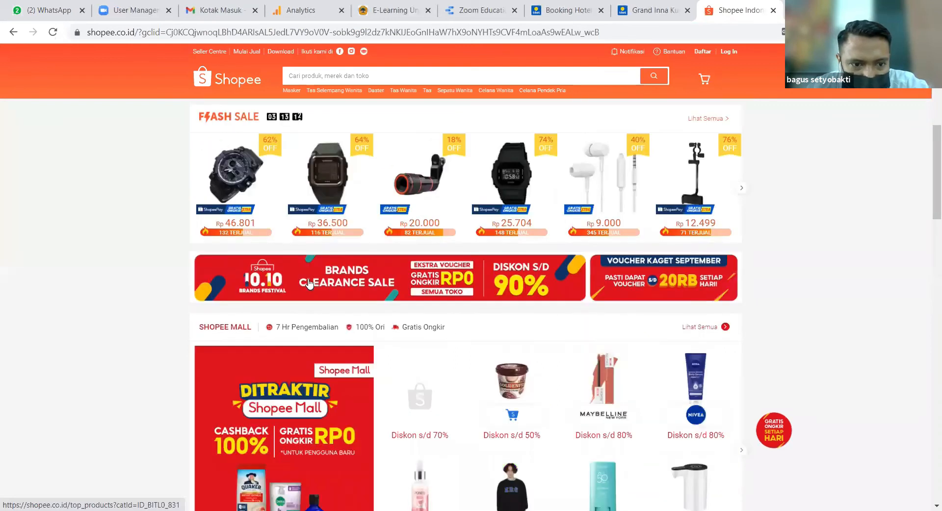
scroll(308, 283, "up", 4)
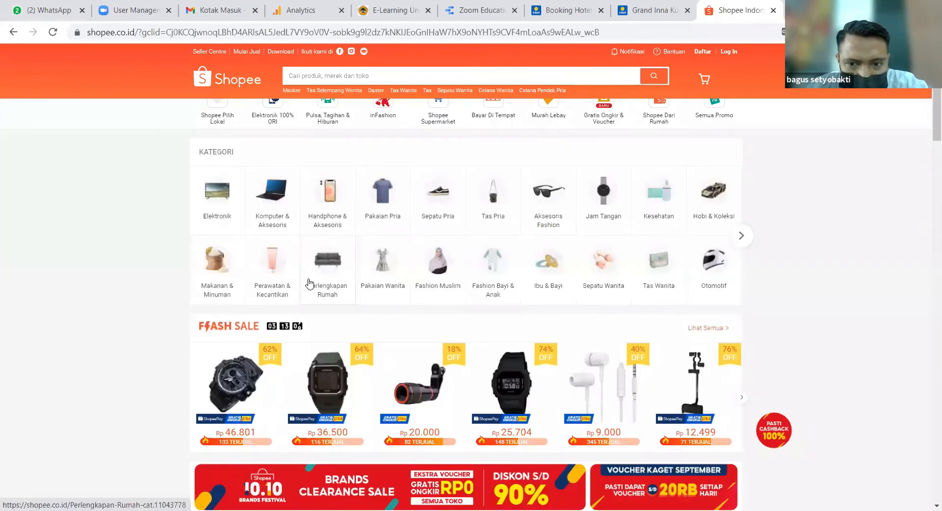
scroll(251, 344, "up", 2)
left_click(263, 335)
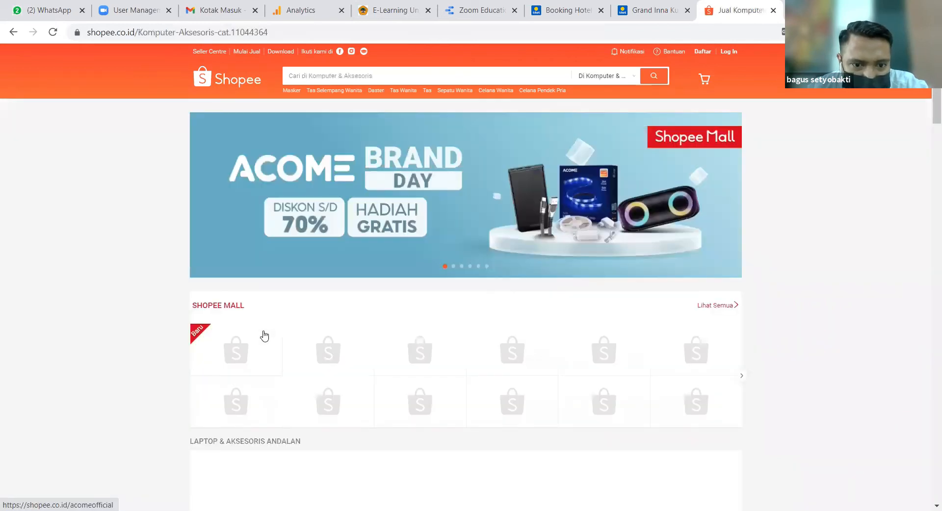
- Open the iBox official store from the Shopee Mall brands and choose Apple iPhone 12 Pro Max 256GB, Pacific Blue
scroll(263, 335, "down", 4)
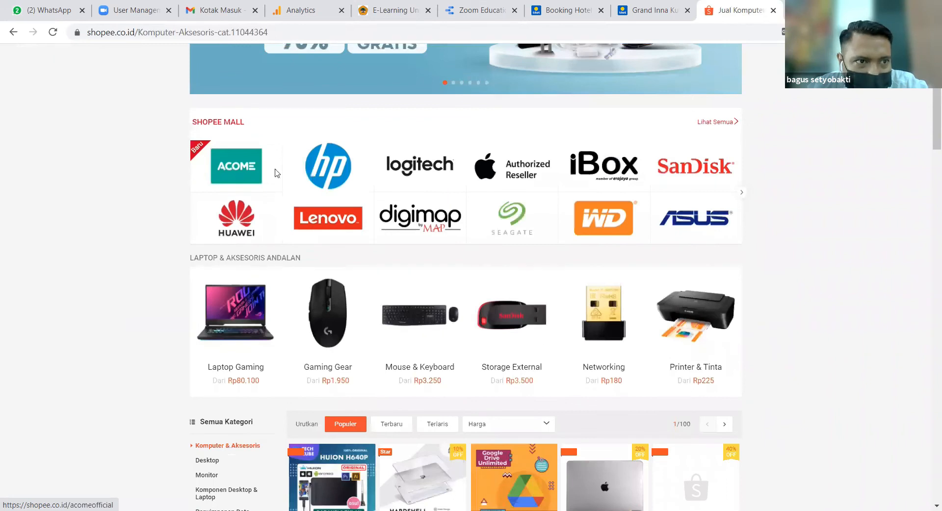
key("alt+Left")
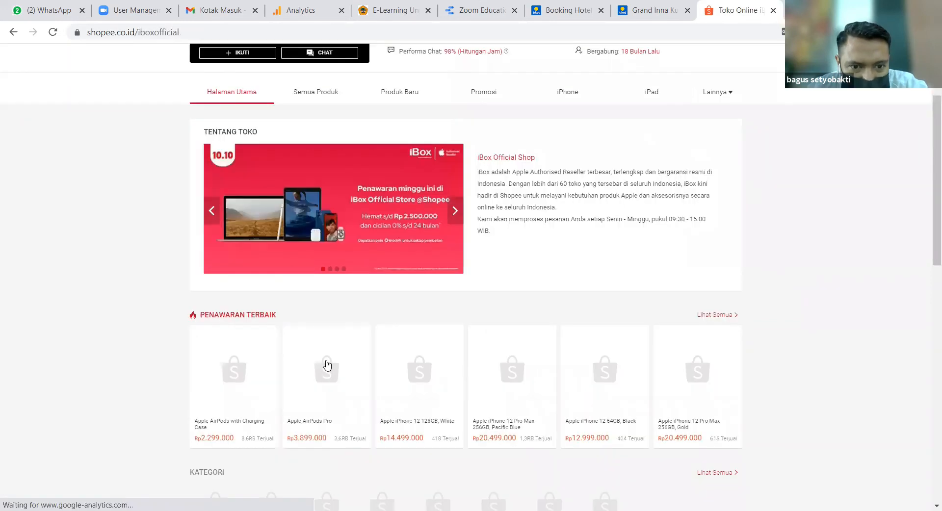
scroll(744, 410, "down", 2)
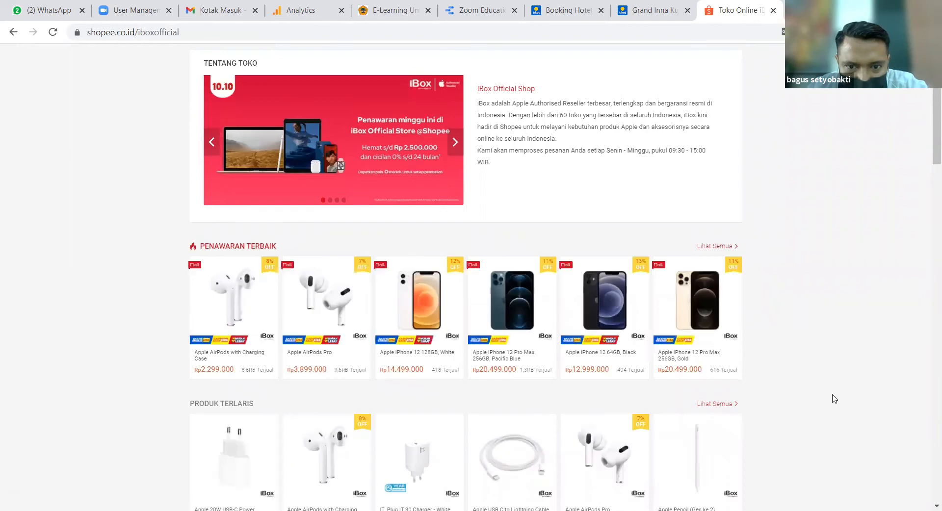
left_click(528, 361)
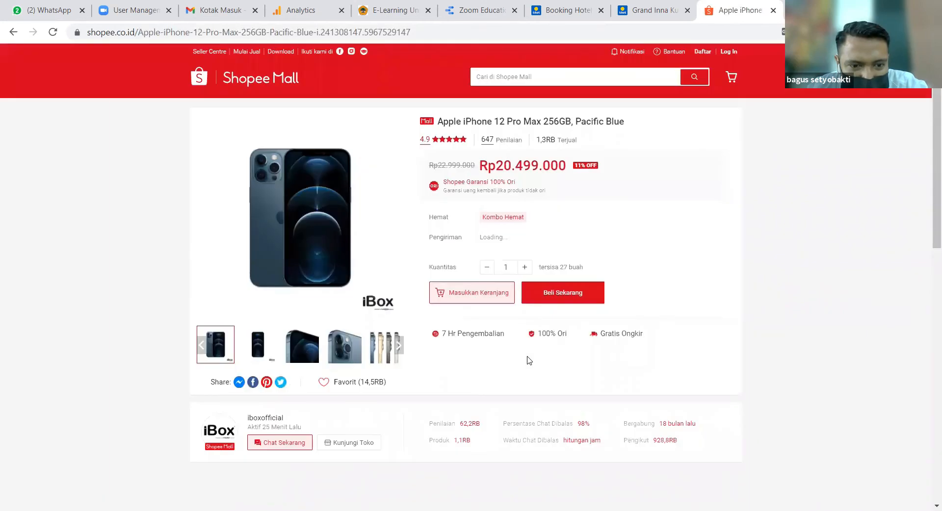
- Examine the product's specifications, its Penilaian Produk customer reviews and the review pagination below them
scroll(528, 361, "down", 7)
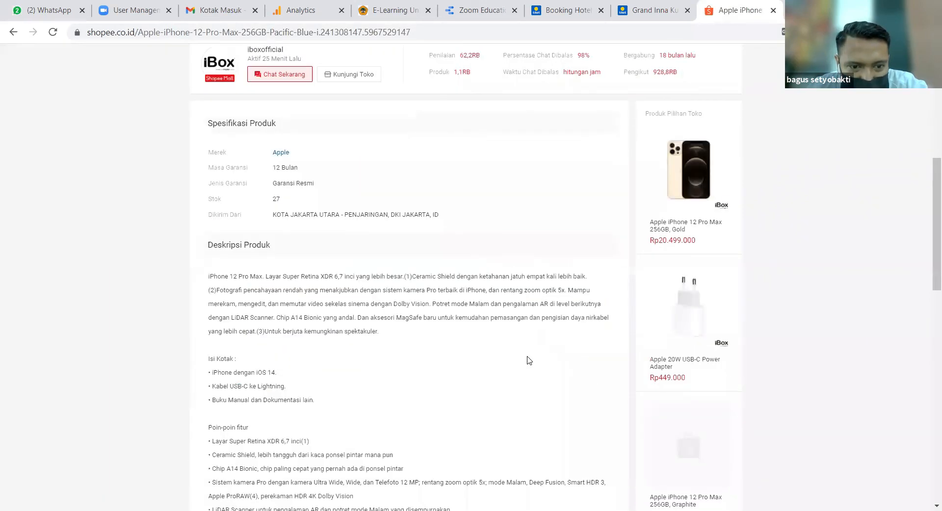
scroll(528, 361, "down", 7)
scroll(528, 361, "down", 5)
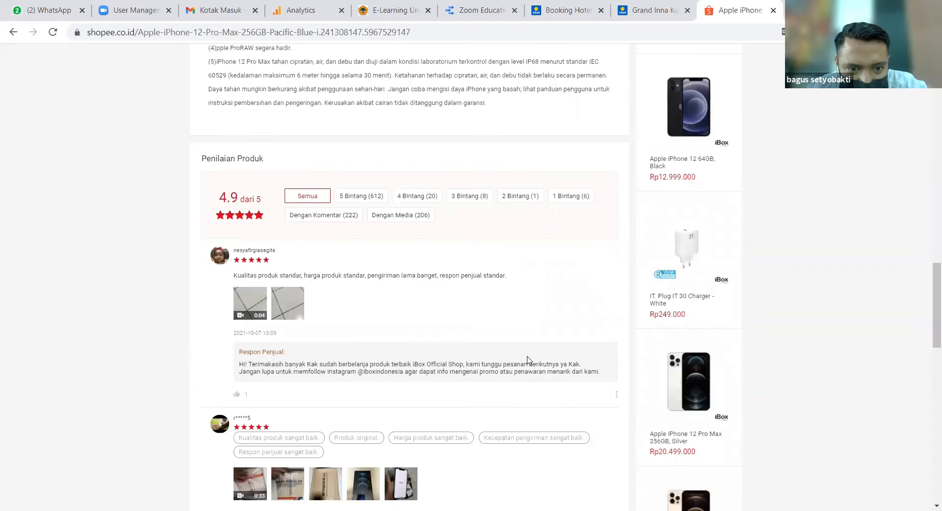
scroll(528, 361, "down", 4)
scroll(529, 361, "down", 9)
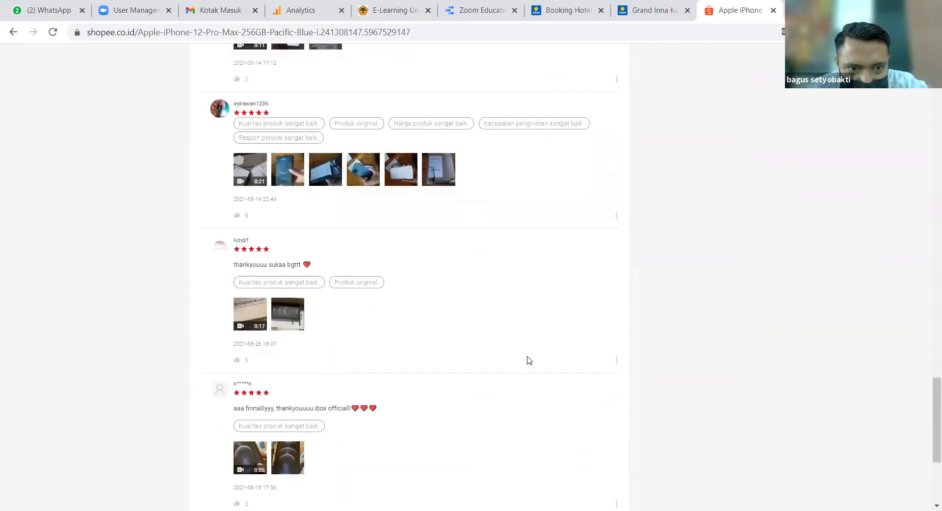
scroll(528, 361, "down", 3)
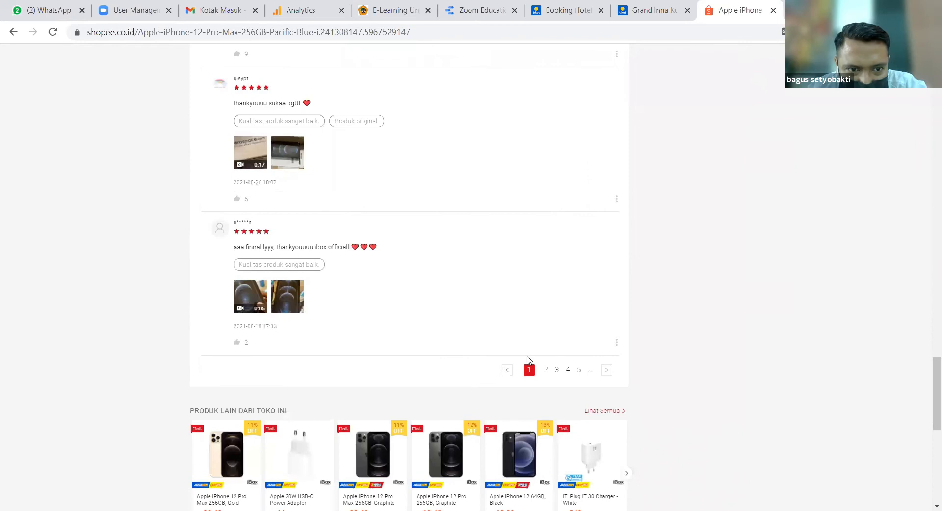
scroll(528, 361, "up", 7)
scroll(528, 361, "up", 1)
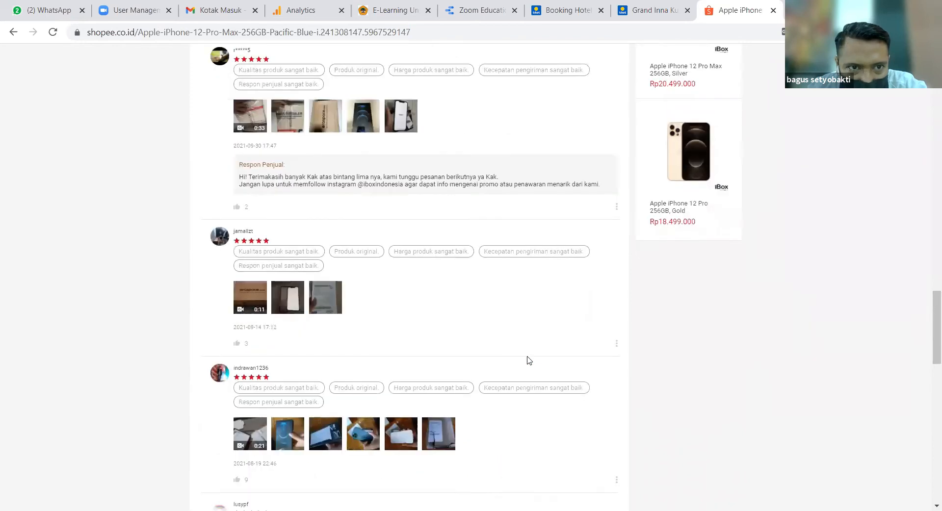
scroll(528, 361, "up", 3)
scroll(528, 361, "up", 1)
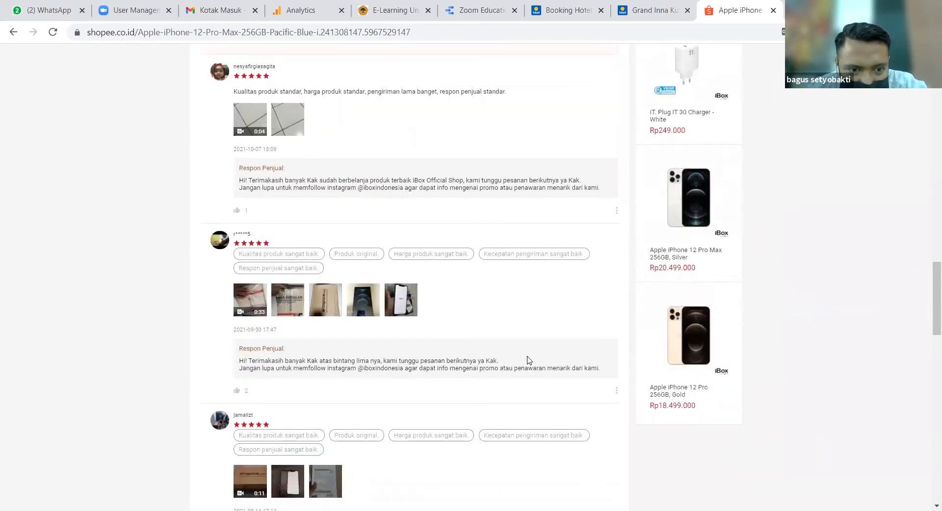
scroll(528, 361, "down", 9)
- Switch the product reviews to page 2 and back to page 1, and enlarge the page around Penilaian Produk
left_click(546, 428)
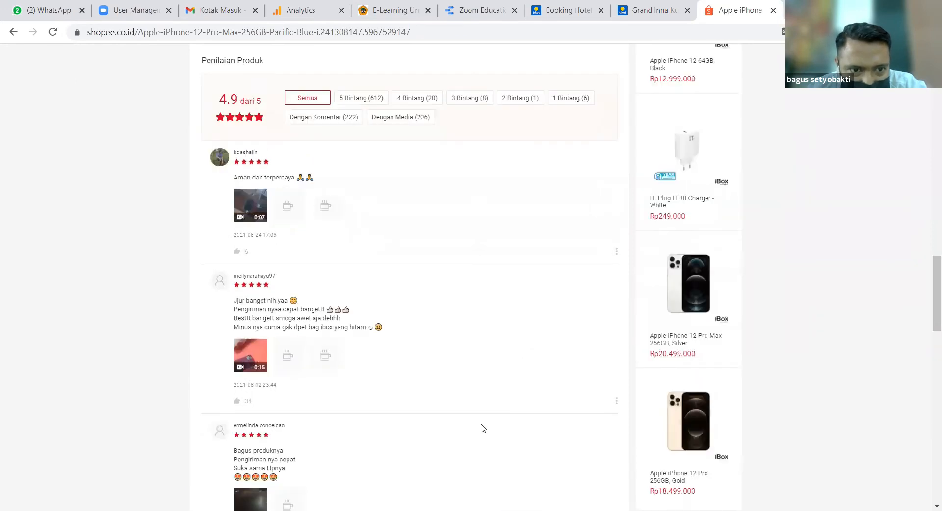
scroll(483, 428, "down", 8)
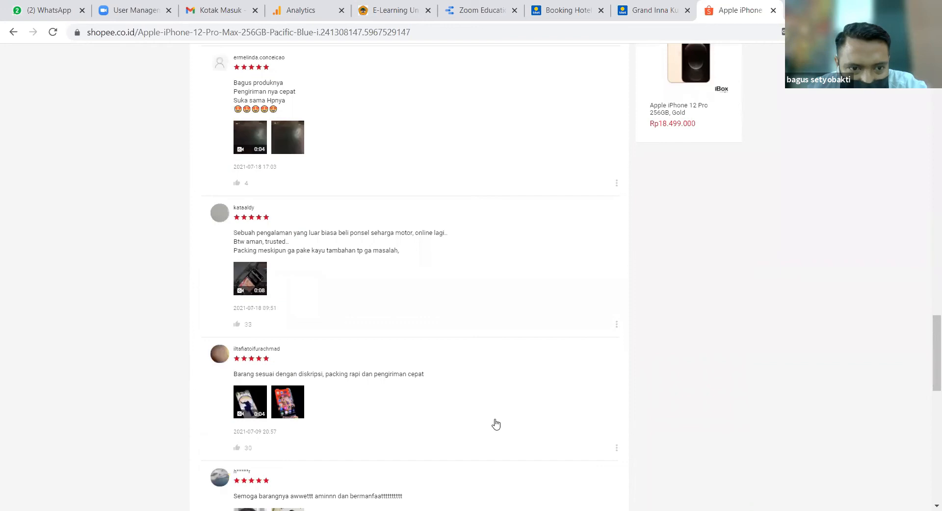
scroll(510, 393, "down", 5)
left_click(524, 354)
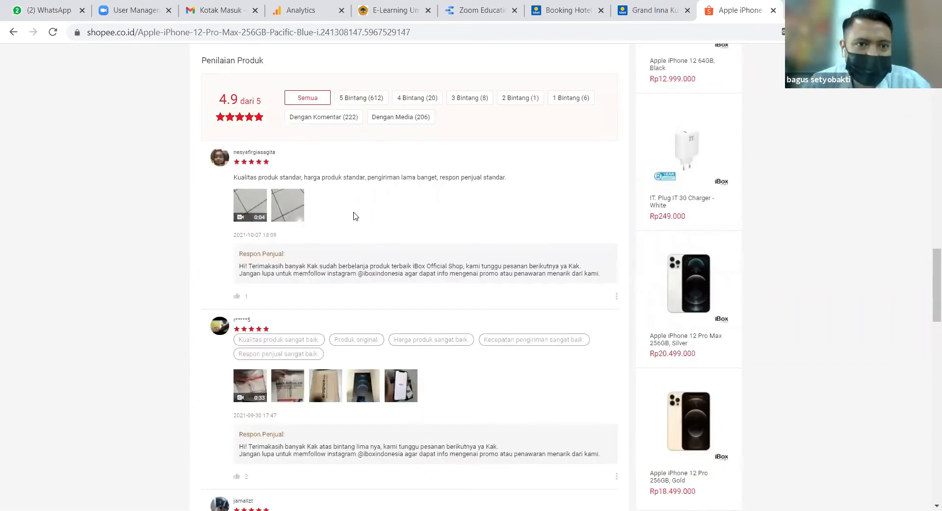
scroll(355, 217, "up", 3)
scroll(356, 217, "up", 5)
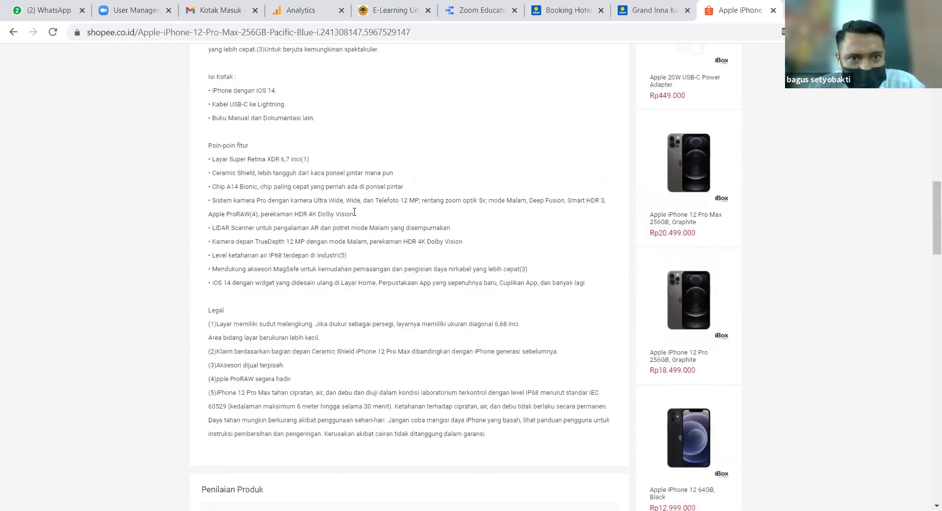
key("ctrl+plus")
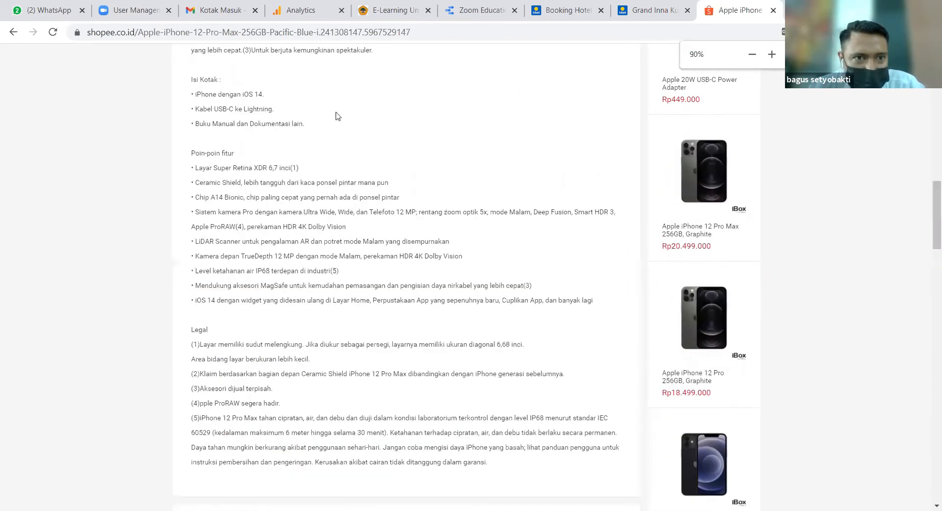
scroll(312, 56, "down", 8)
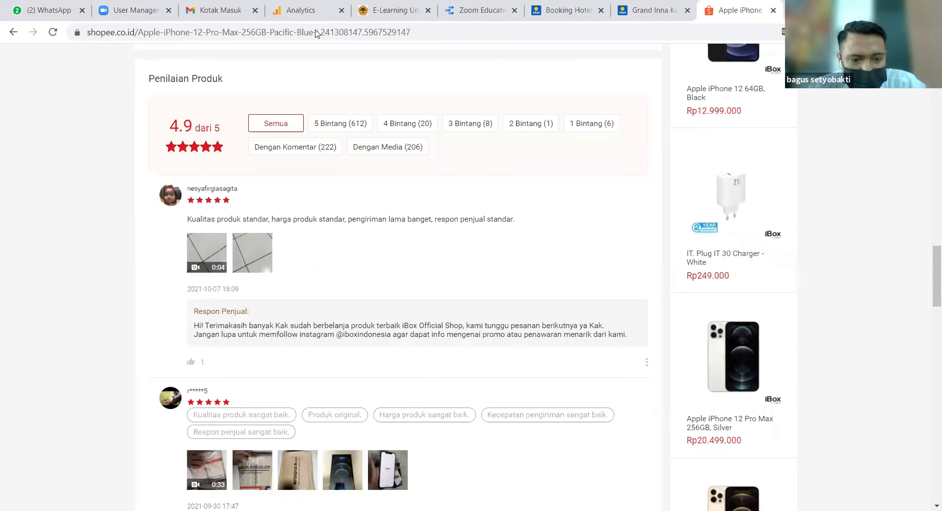
- Copy the iPhone product page's URL and try to start a new ParseHub project on it
left_click(314, 33)
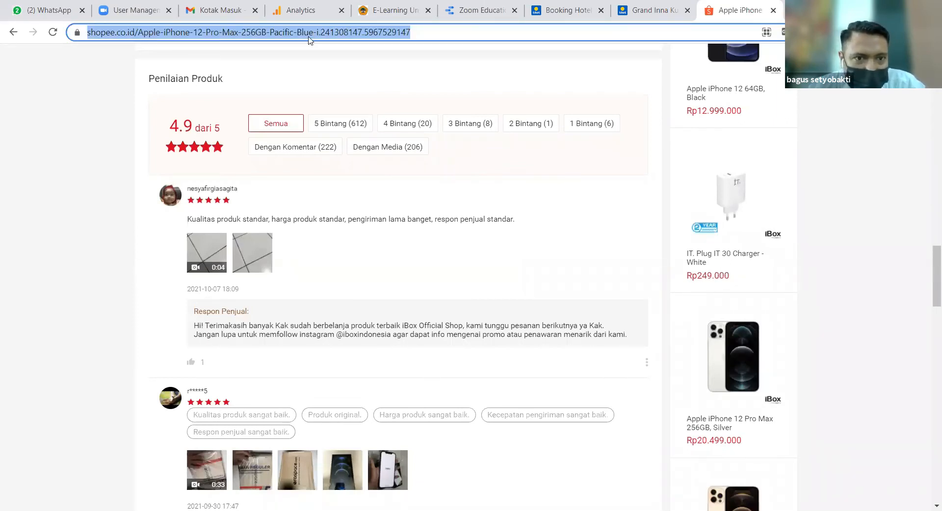
key("alt+Tab")
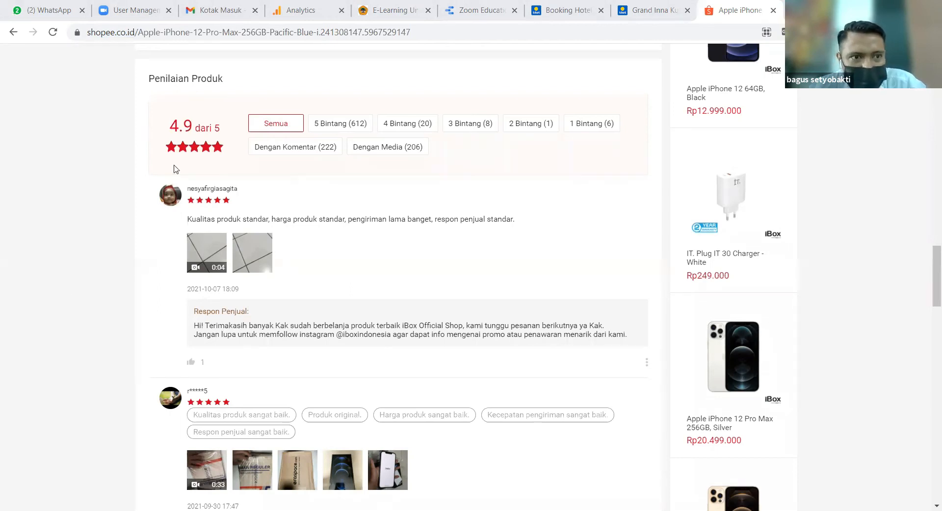
key("alt+Tab")
left_click(120, 142)
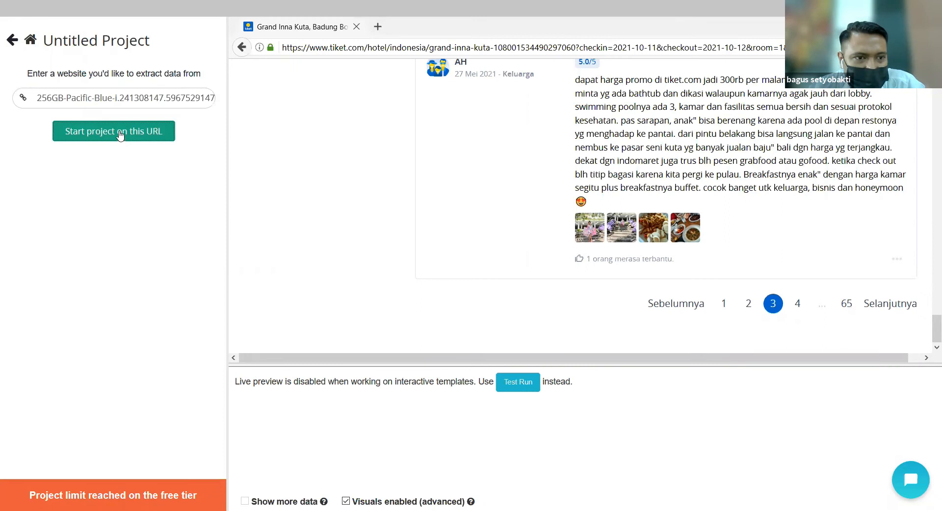
left_click(37, 110)
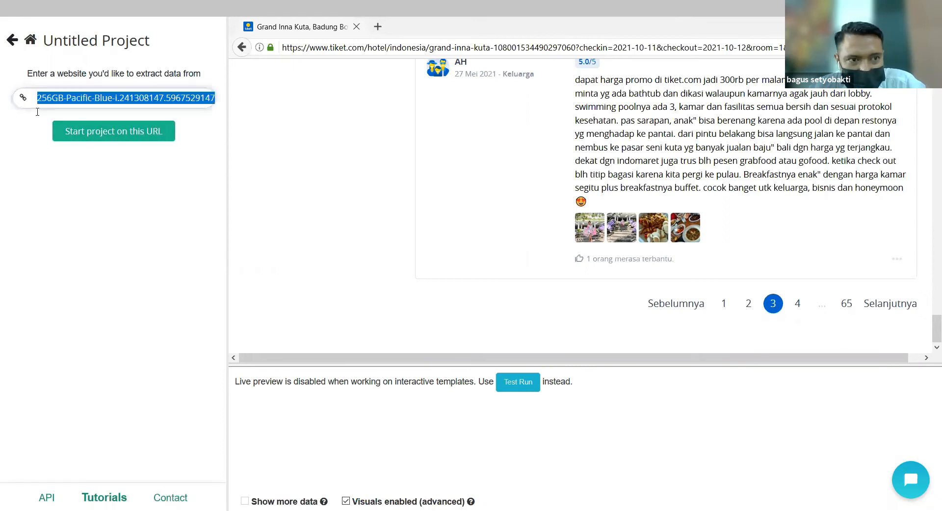
left_click(91, 138)
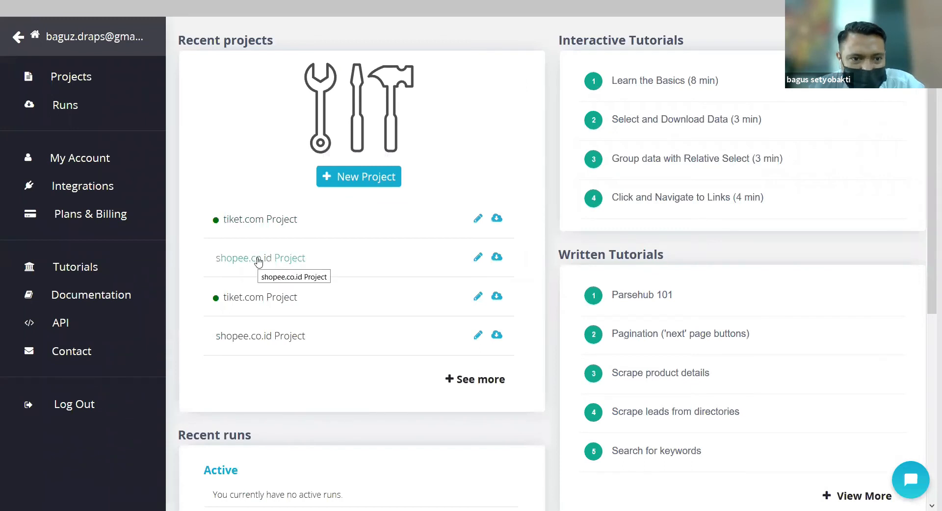
- Open the first recent shopee.co.id Project in ParseHub and delete the selection1 and selection3 commands with their nested commands
left_click(259, 259)
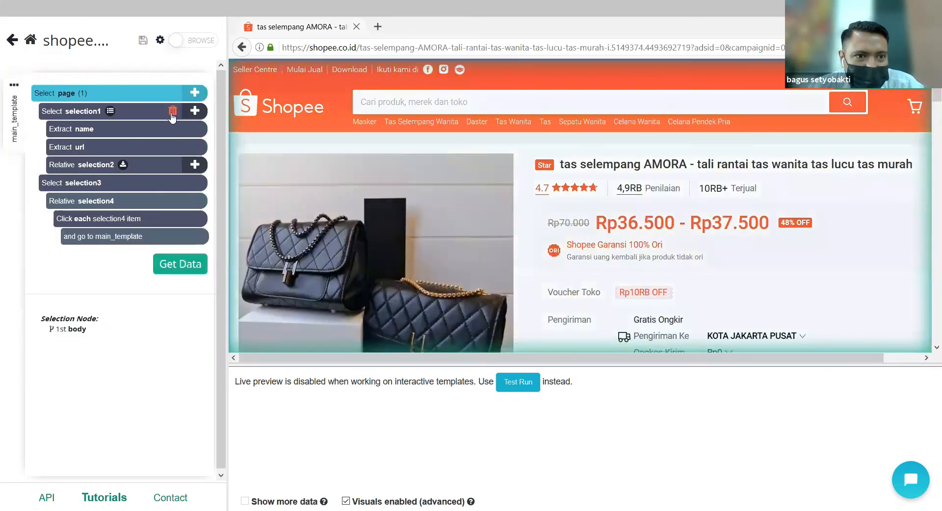
left_click(173, 111)
left_click(173, 111)
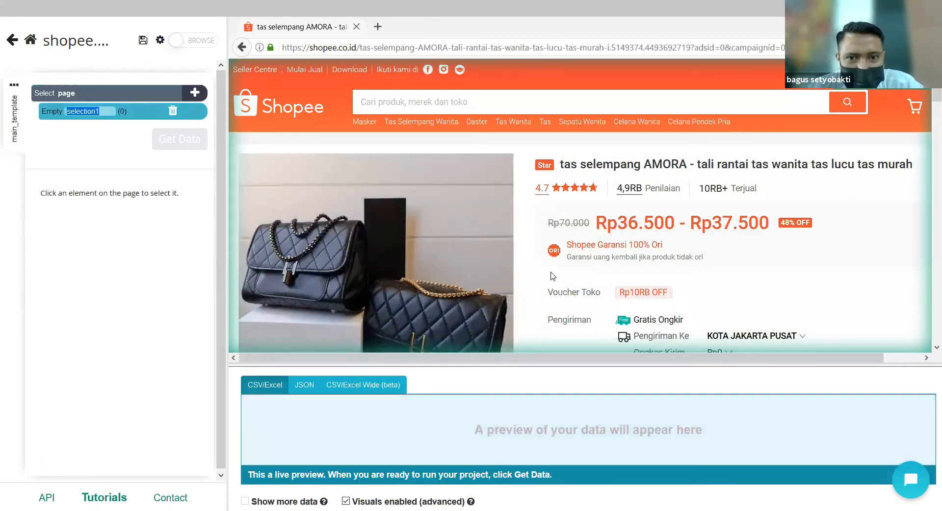
- Look through the bag's product page and its Penilaian Produk reviews to find the first reviewer entry
scroll(553, 276, "down", 8)
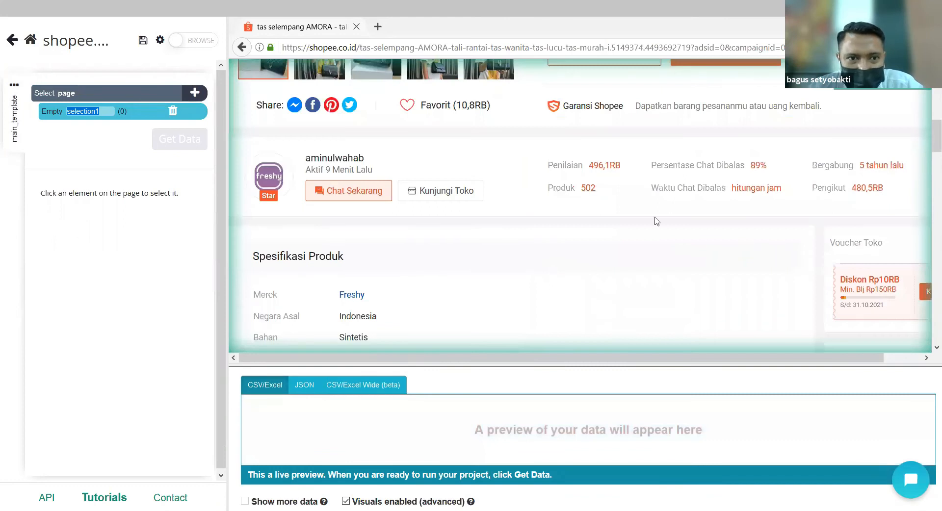
scroll(657, 221, "down", 10)
scroll(656, 221, "down", 5)
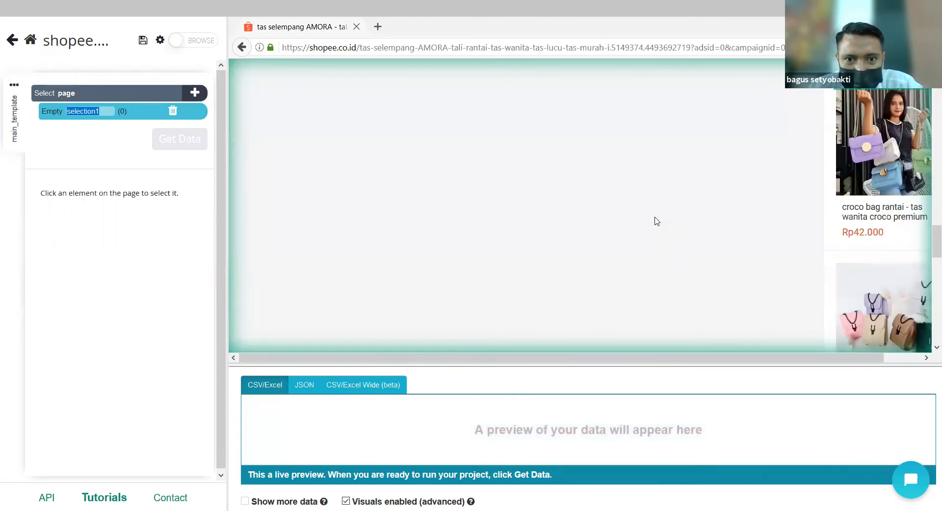
scroll(479, 292, "down", 4)
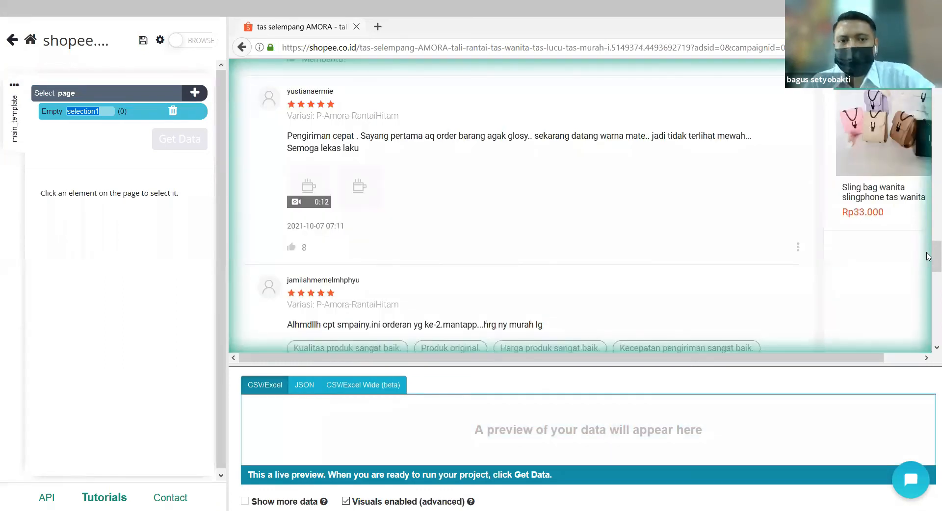
scroll(928, 256, "up", 3)
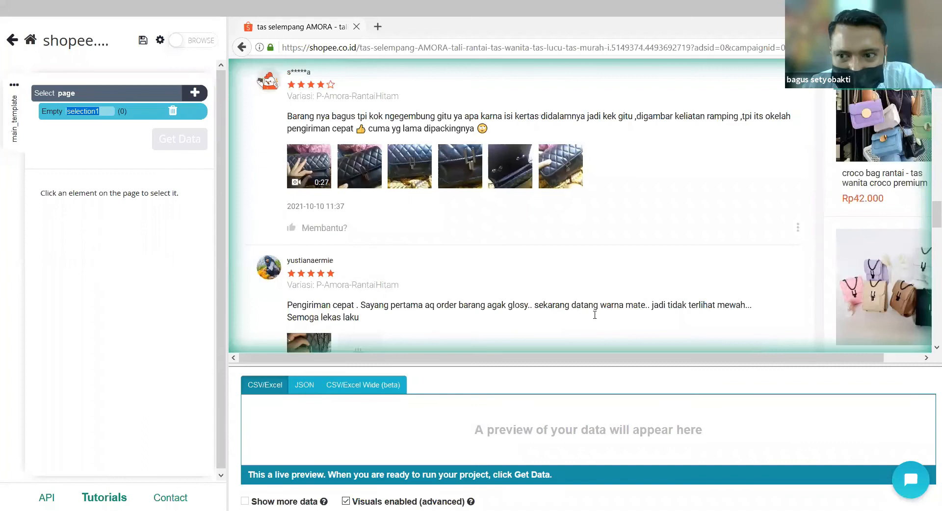
scroll(927, 198, "up", 3)
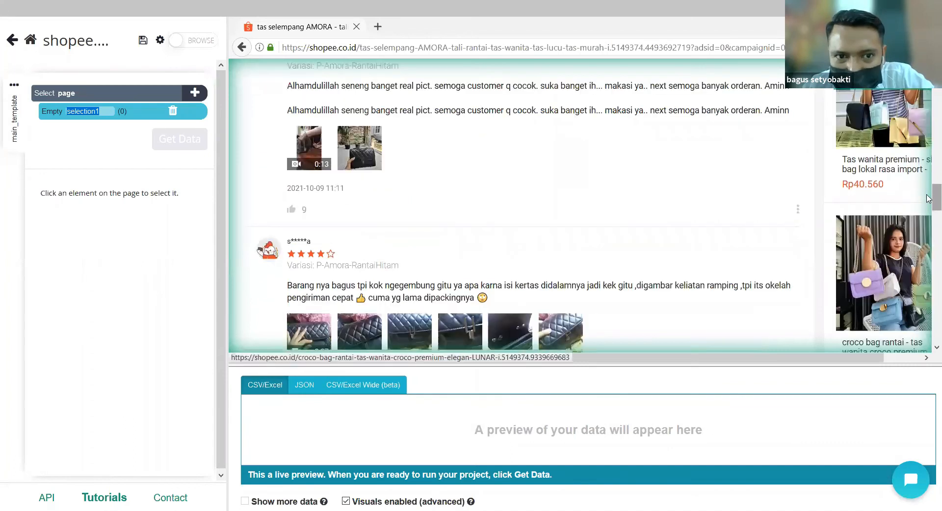
scroll(928, 191, "up", 4)
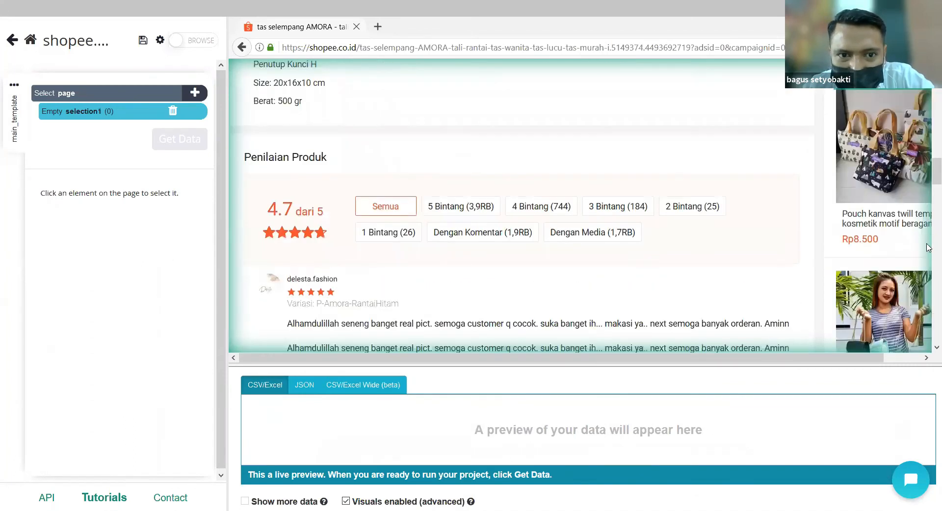
scroll(928, 265, "down", 8)
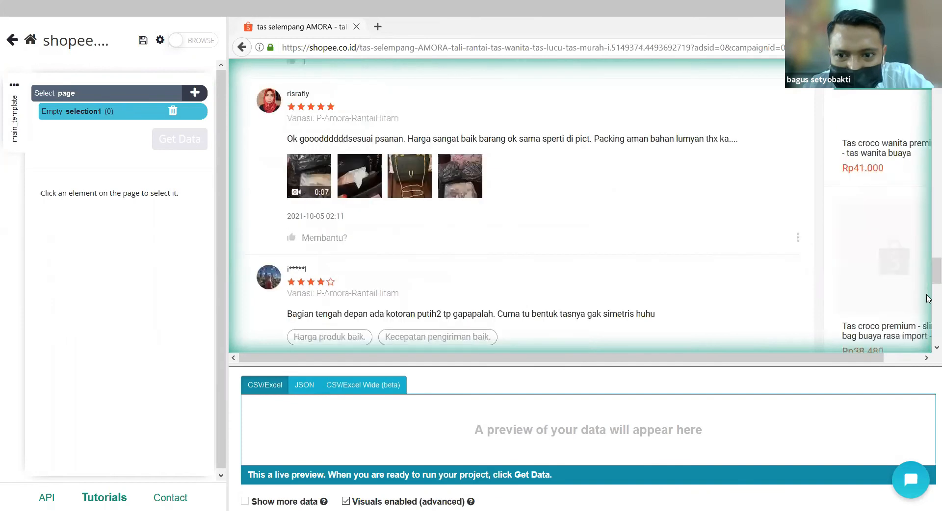
scroll(928, 298, "down", 4)
scroll(925, 216, "up", 5)
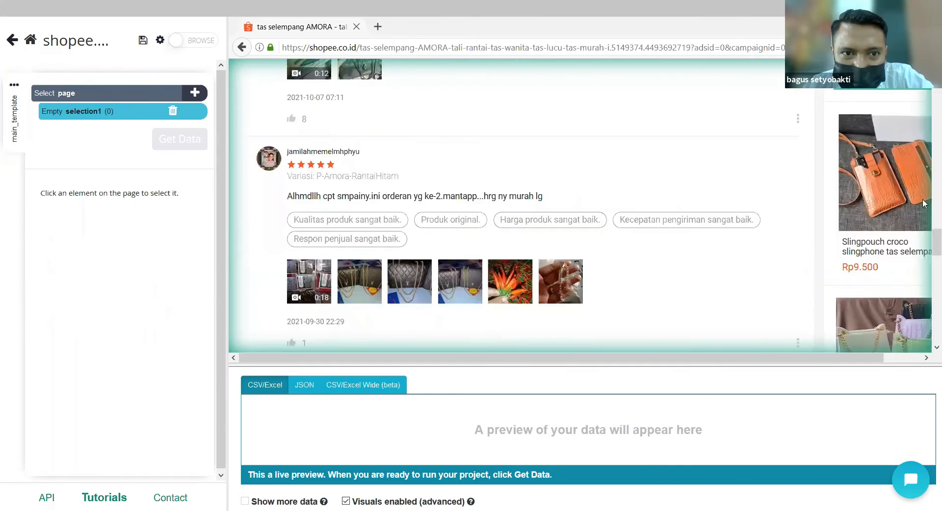
scroll(917, 186, "up", 6)
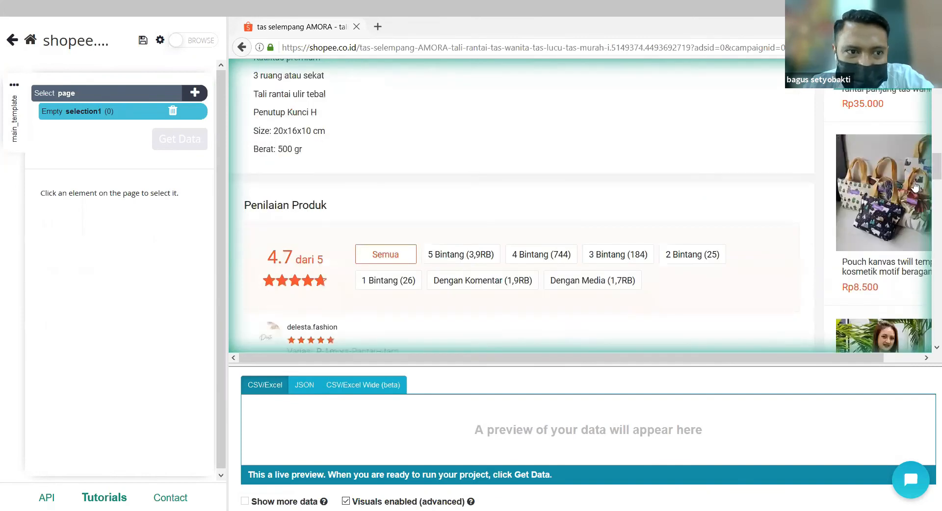
scroll(915, 186, "down", 3)
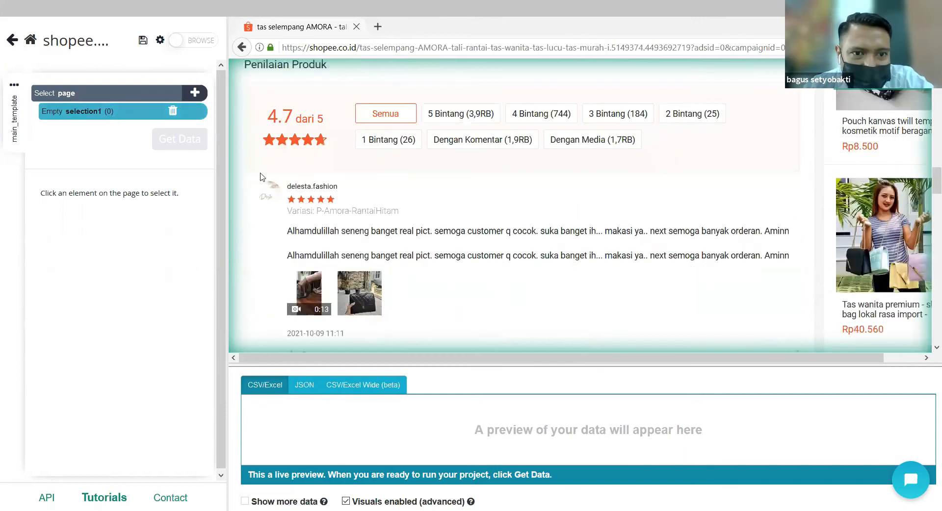
- Select the first and second reviewers' names so that selection1 captures every reviewer name in Penilaian Produk
left_click(315, 195)
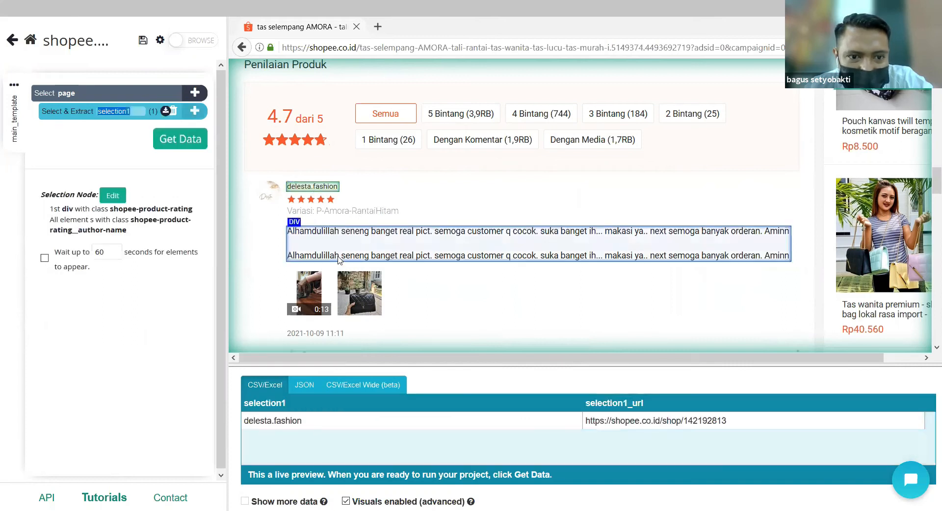
scroll(338, 260, "down", 3)
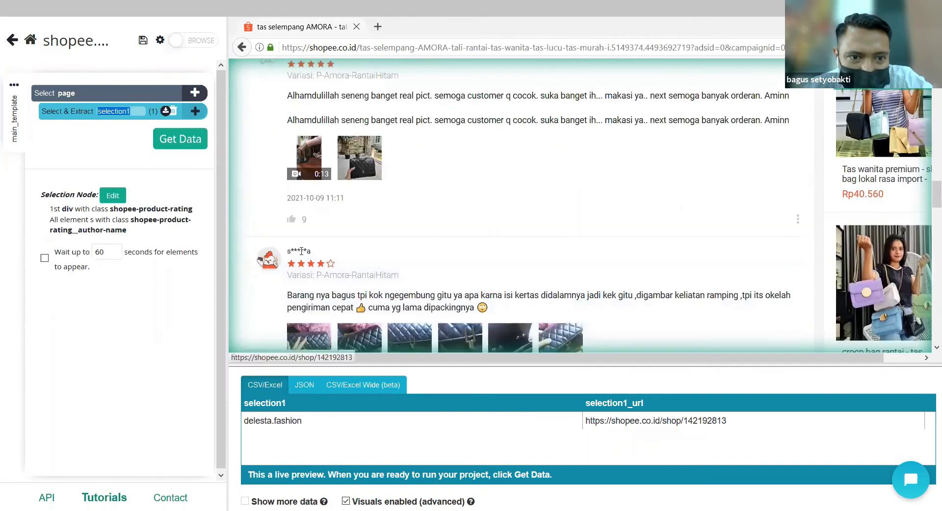
left_click(301, 254)
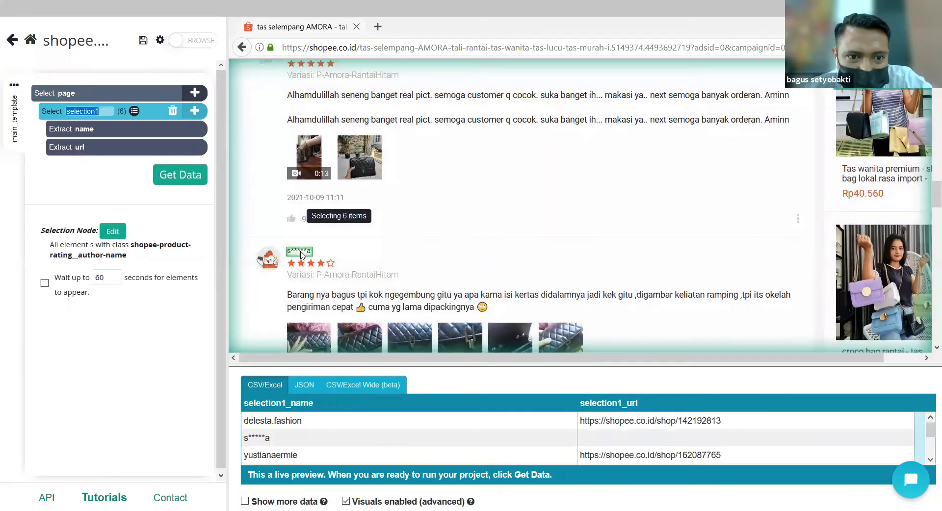
- Check the reviewer-name selection through all reviews on the page, down to the pagination and back up
scroll(302, 254, "down", 6)
scroll(302, 254, "down", 5)
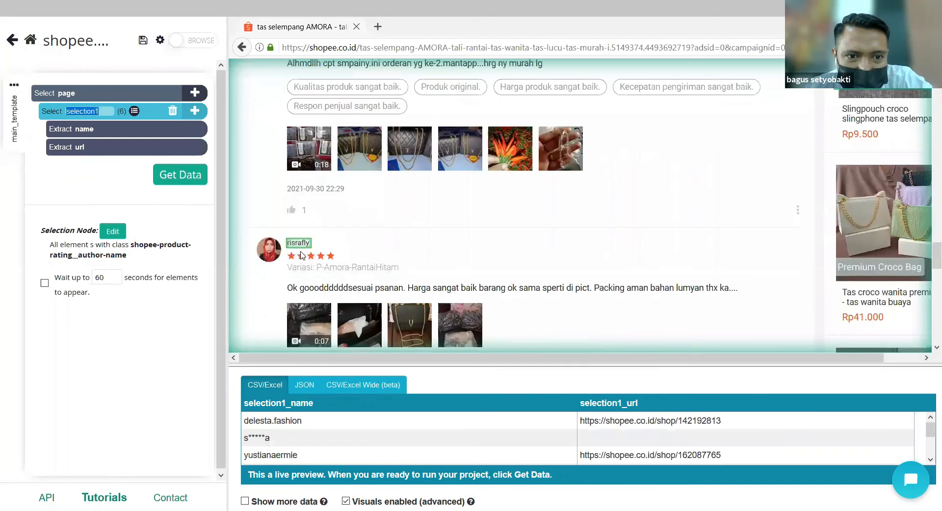
scroll(301, 254, "down", 8)
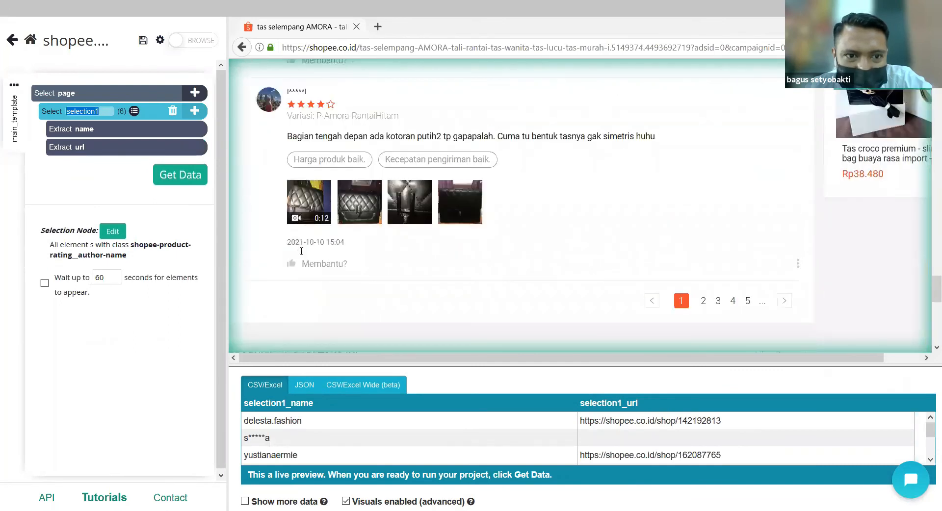
scroll(301, 251, "up", 10)
scroll(302, 251, "up", 5)
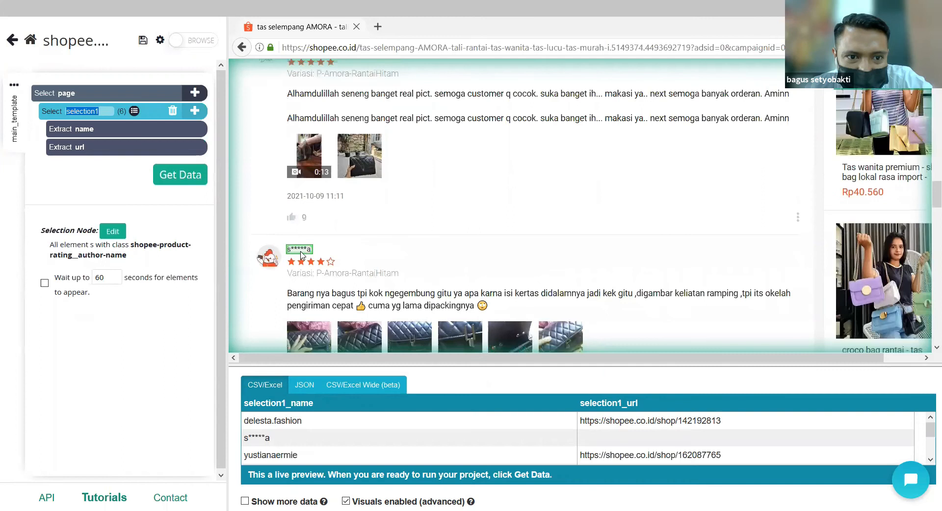
scroll(301, 251, "up", 4)
scroll(301, 251, "down", 3)
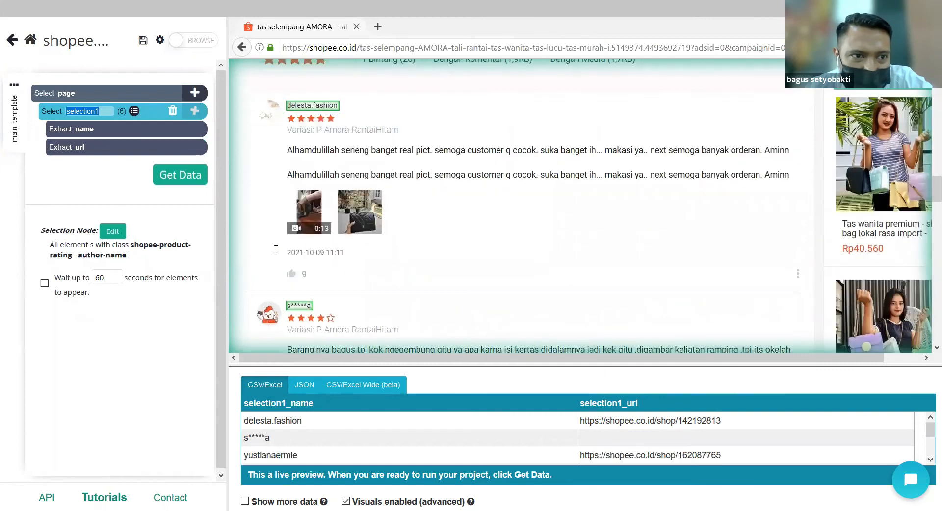
scroll(276, 249, "down", 1)
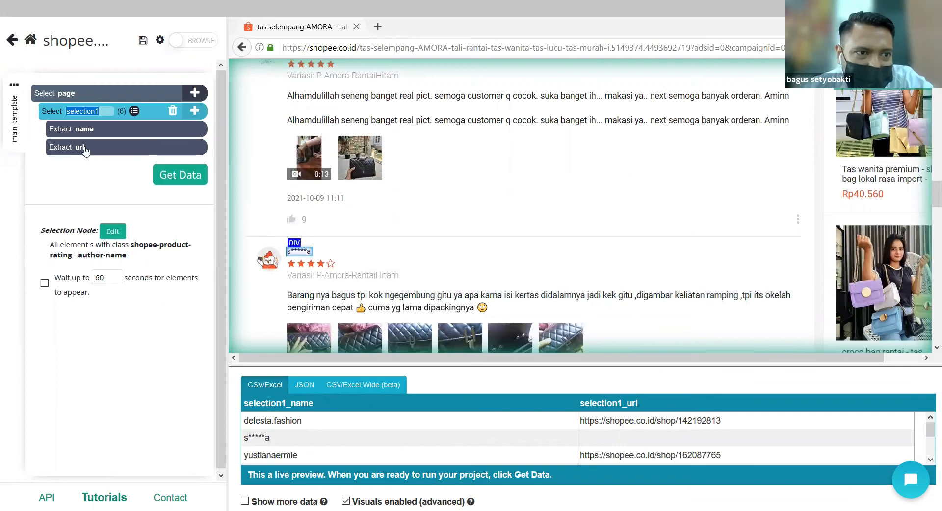
- Add a Relative Select under selection1 linking reviewer names to their comments, using the first two reviews as examples
left_click(194, 111)
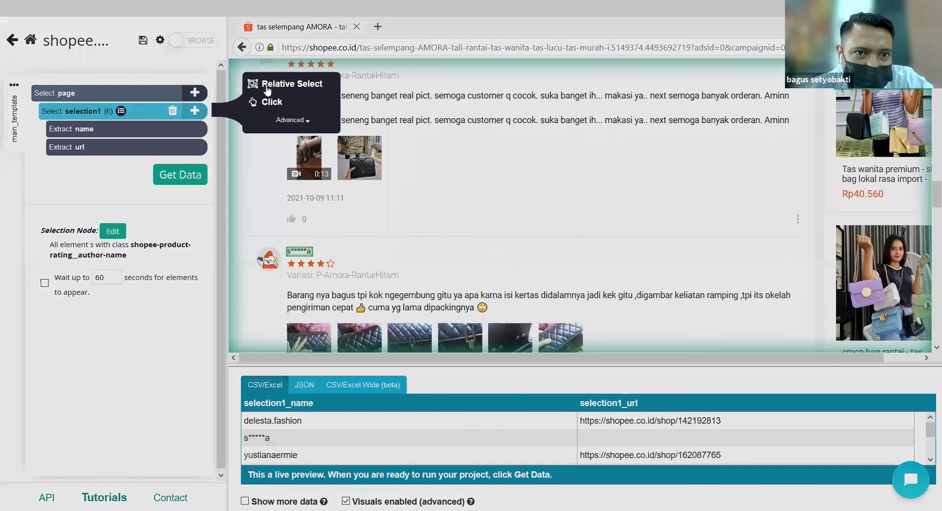
left_click(291, 84)
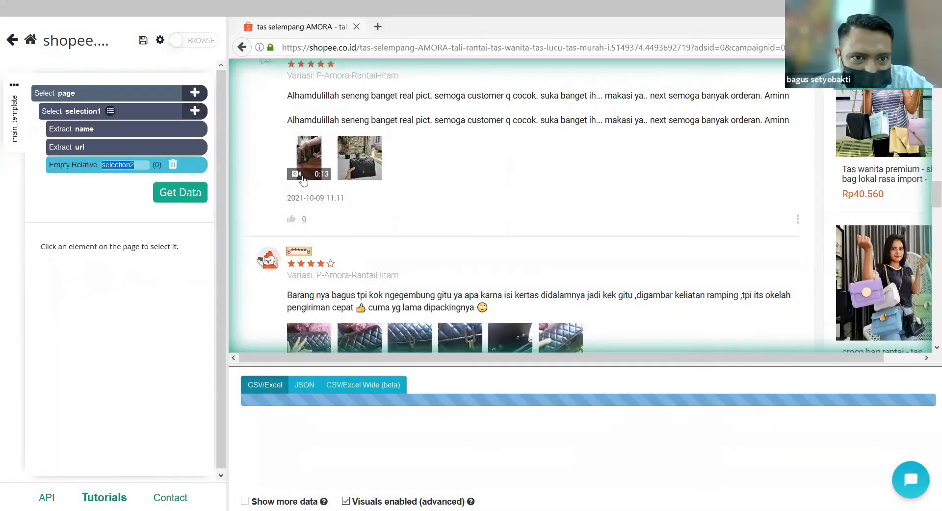
scroll(301, 193, "up", 3)
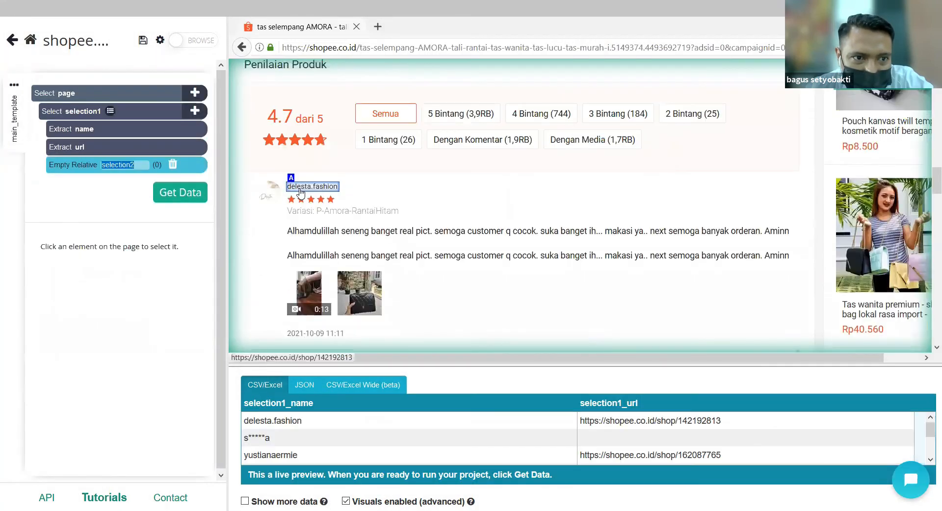
left_click(300, 192)
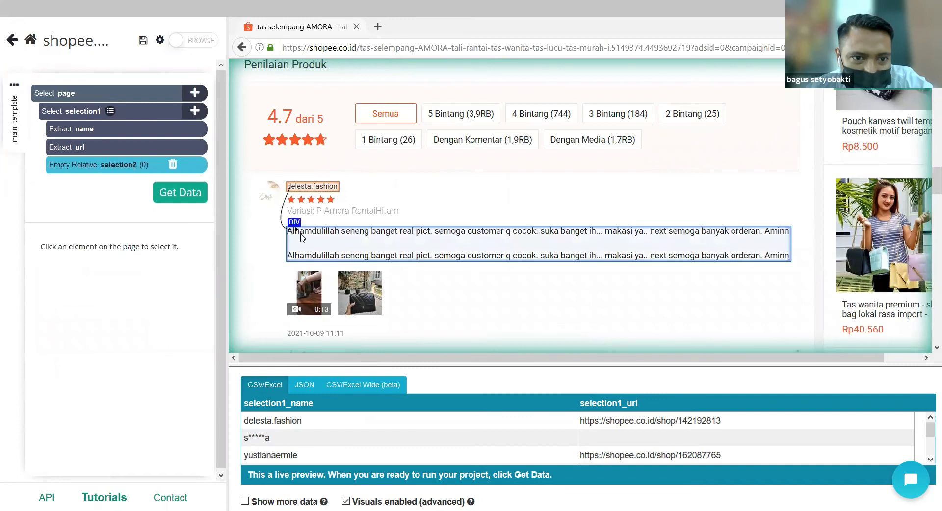
left_click(302, 237)
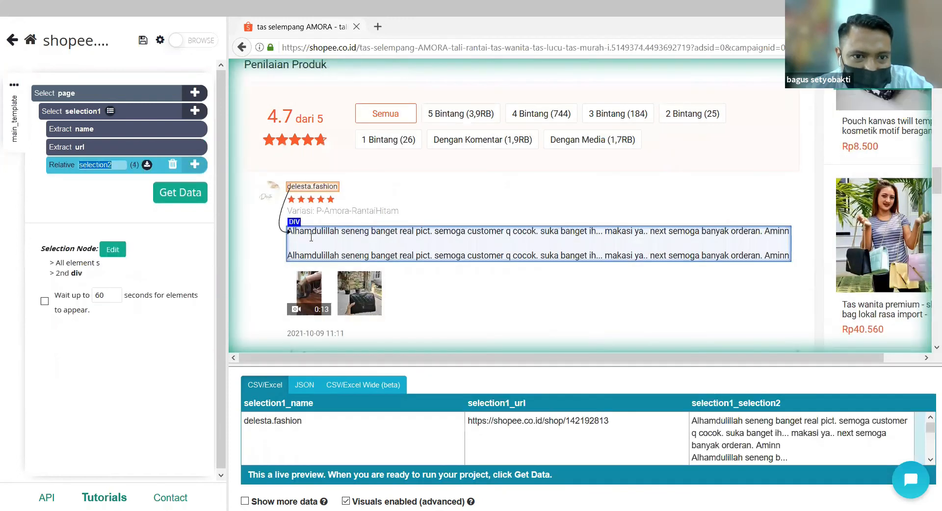
scroll(309, 237, "down", 4)
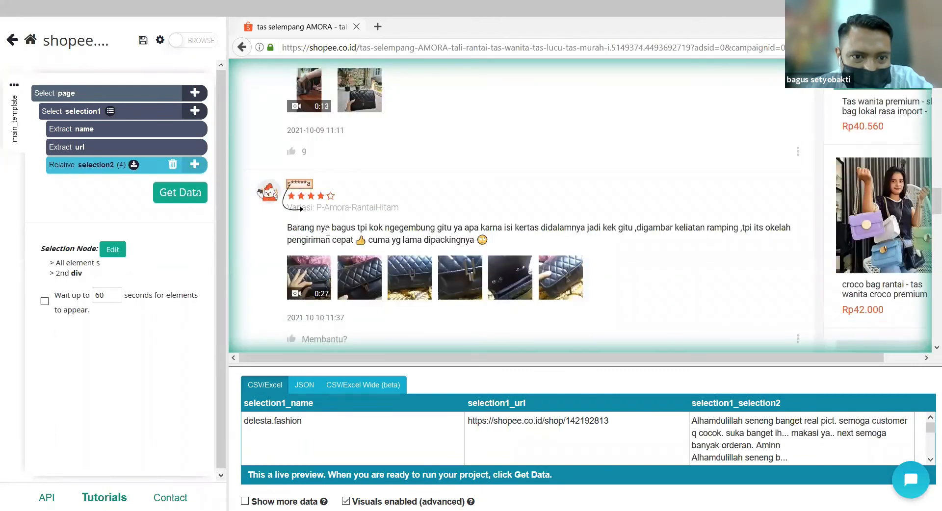
left_click(328, 236)
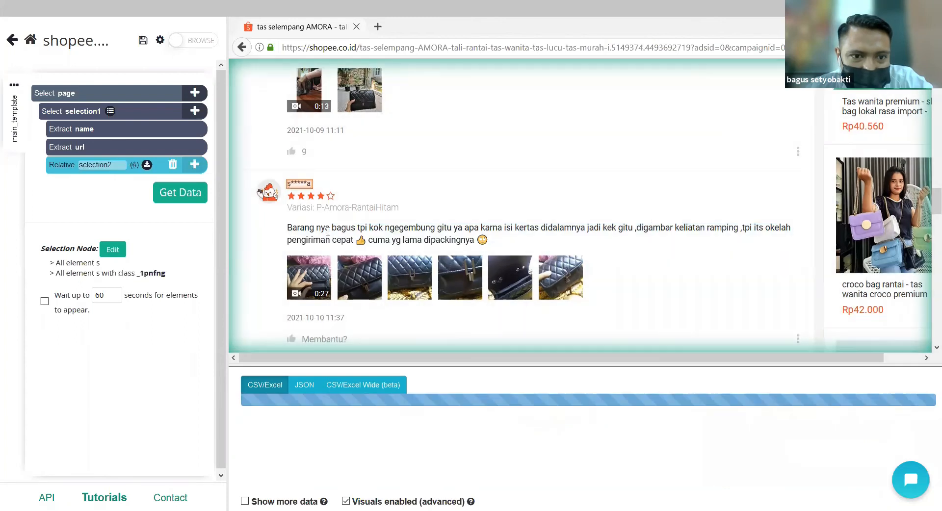
- Check the name-to-comment links on the remaining reviews and examine the extracted rows in the data preview
scroll(392, 243, "down", 3)
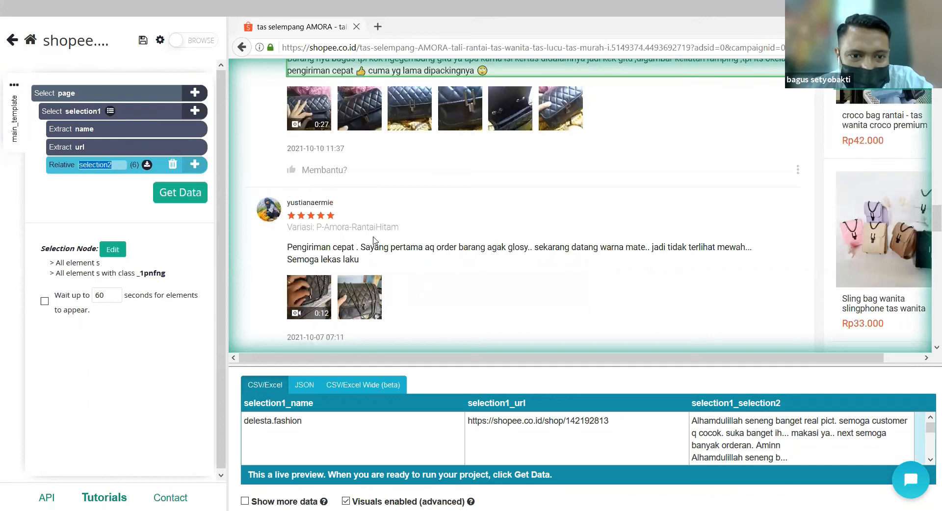
scroll(353, 248, "down", 2)
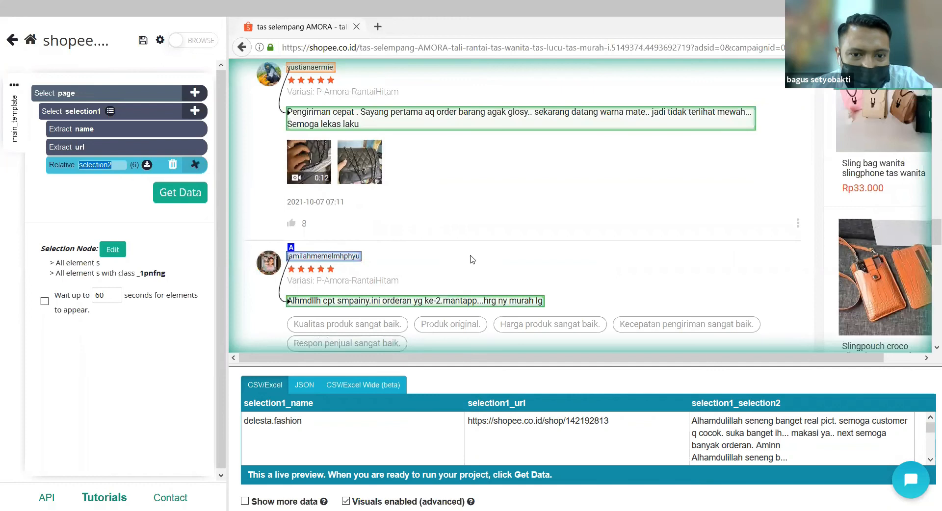
scroll(473, 256, "down", 2)
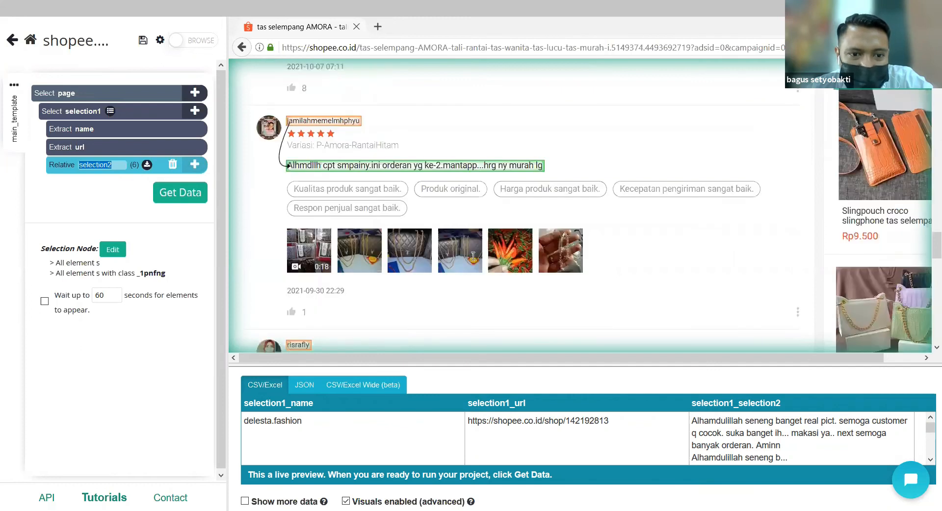
scroll(472, 259, "down", 2)
scroll(472, 260, "down", 4)
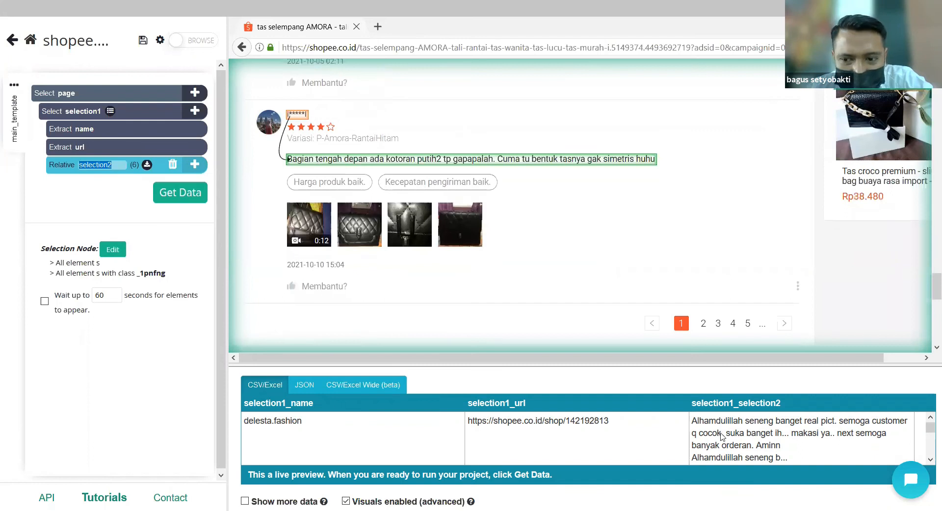
scroll(720, 433, "down", 2)
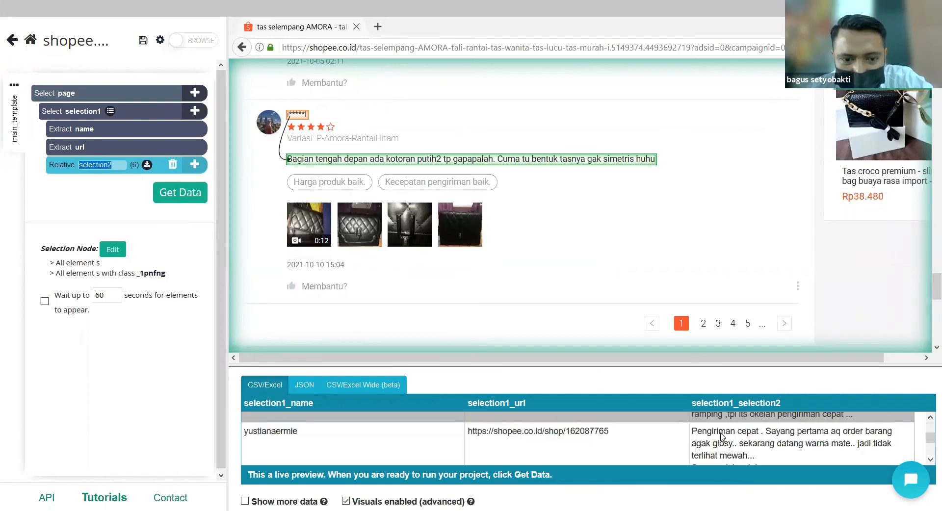
scroll(720, 436, "down", 1)
scroll(721, 437, "down", 1)
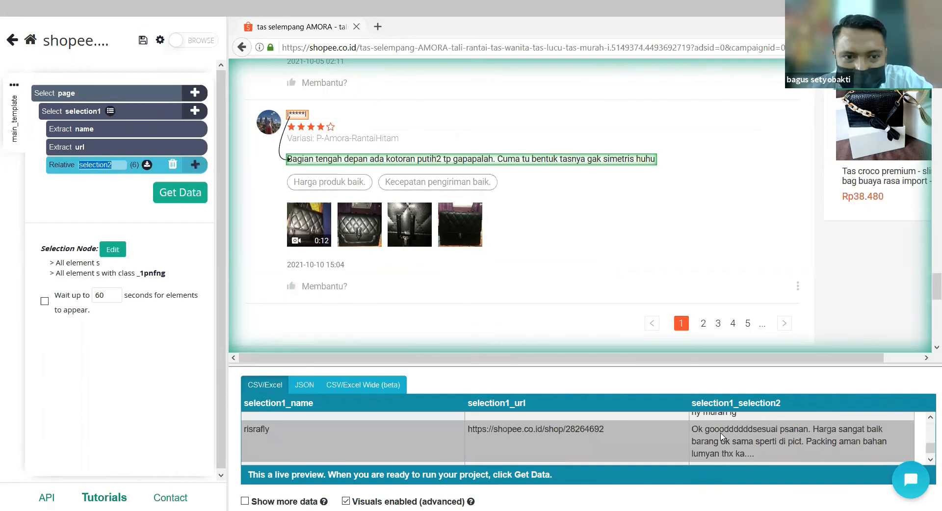
scroll(721, 437, "down", 1)
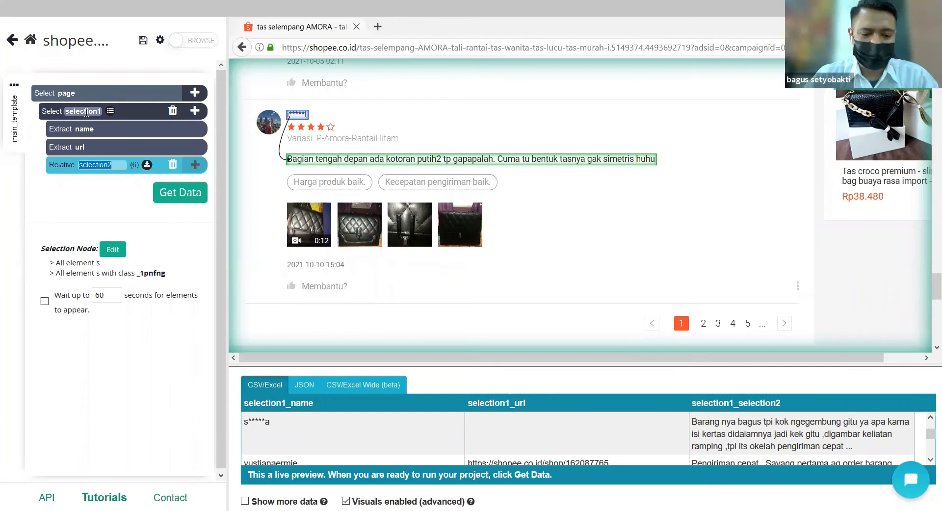
- Rename the selection1 command to data
left_click(86, 113)
type("data")
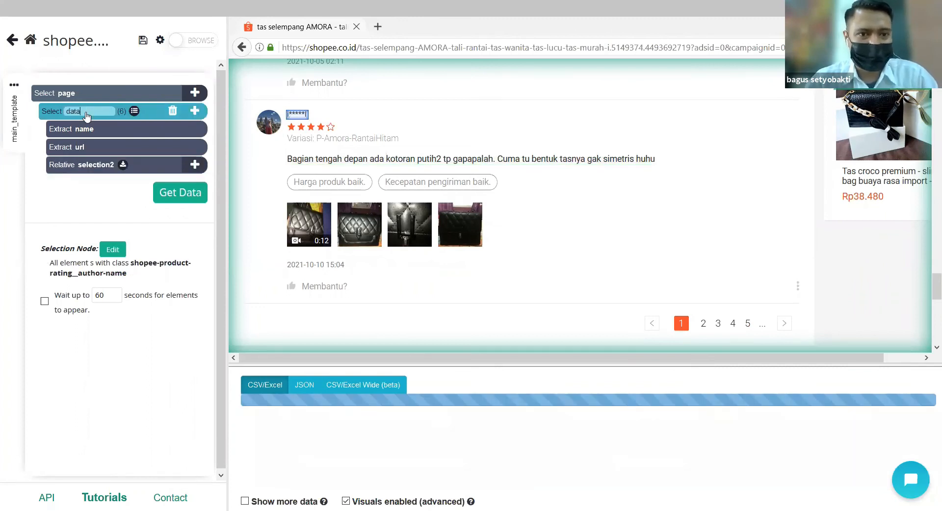
- Add a Select command under the page command for the current page number 1 in the review pagination and name it page
left_click(195, 93)
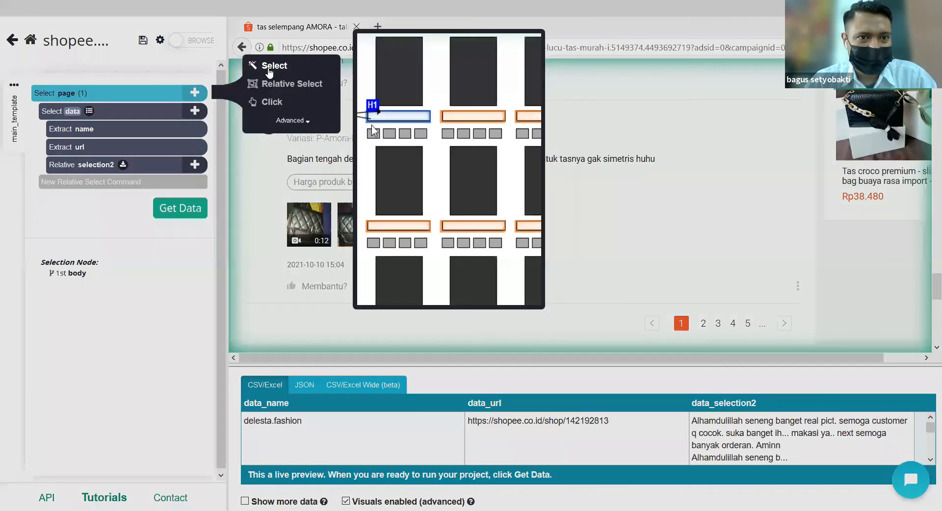
left_click(268, 70)
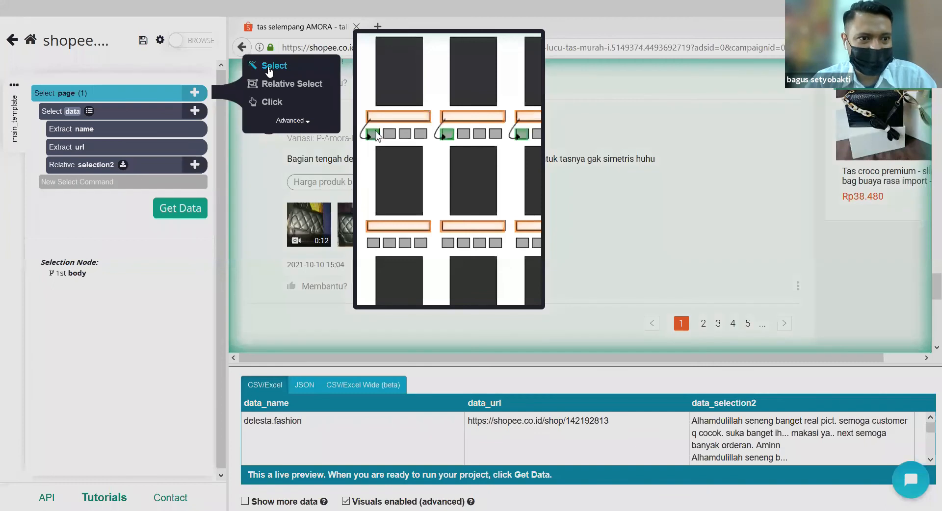
left_click(269, 70)
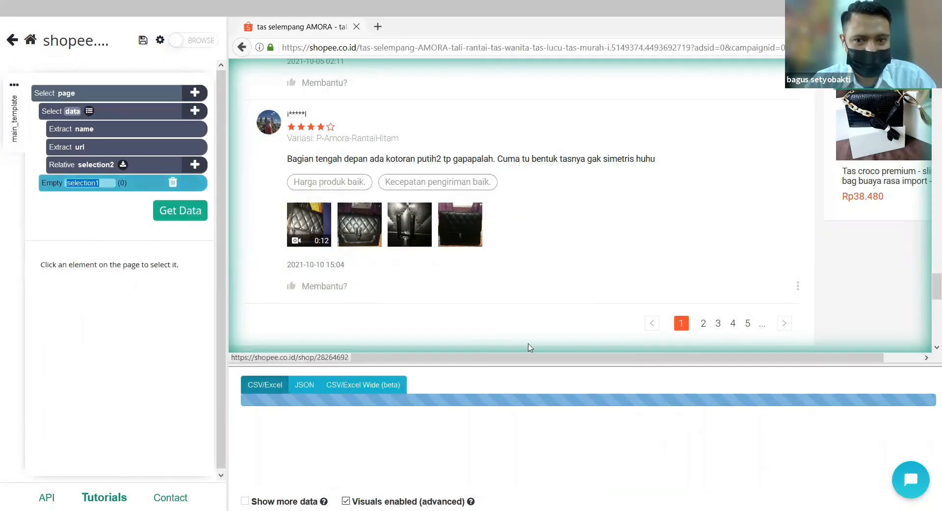
left_click(683, 328)
left_click(683, 324)
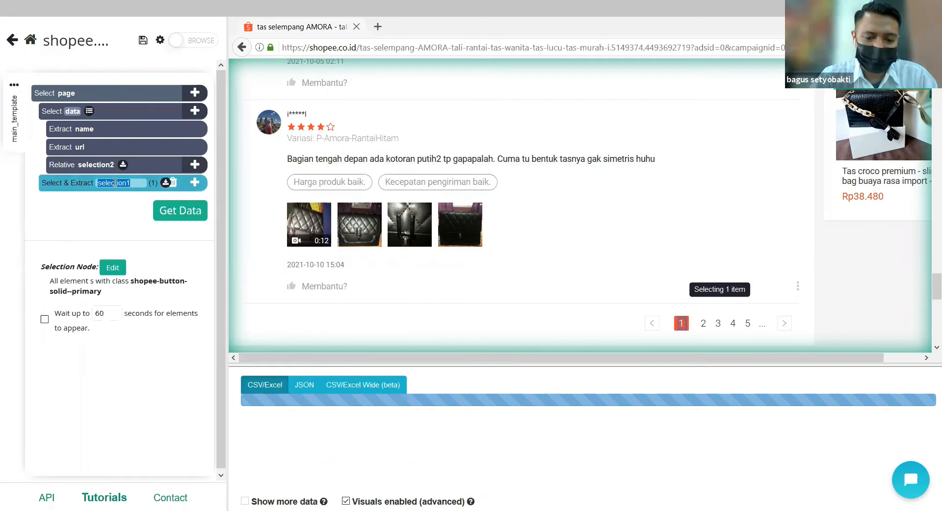
type("page")
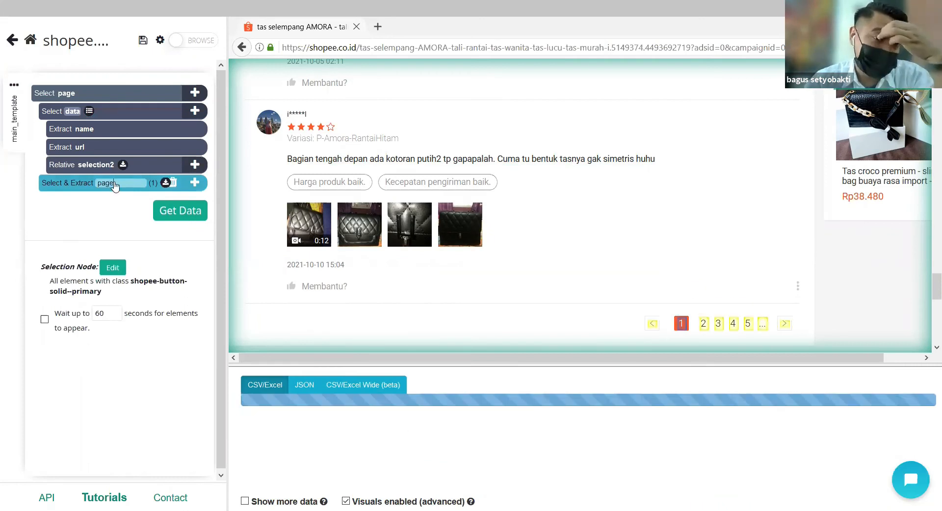
key("Return")
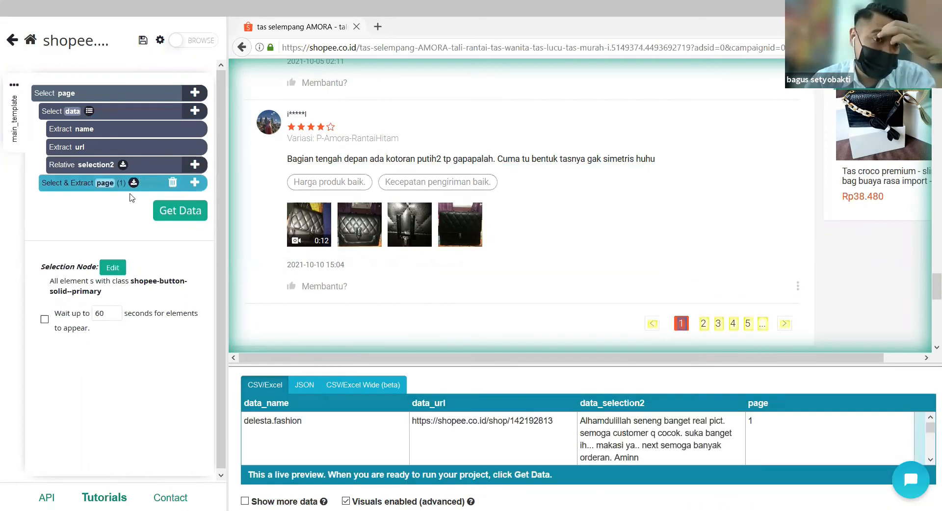
- Add a Relative Select under the new page selection linking current page number 1 to page number 2
left_click(195, 183)
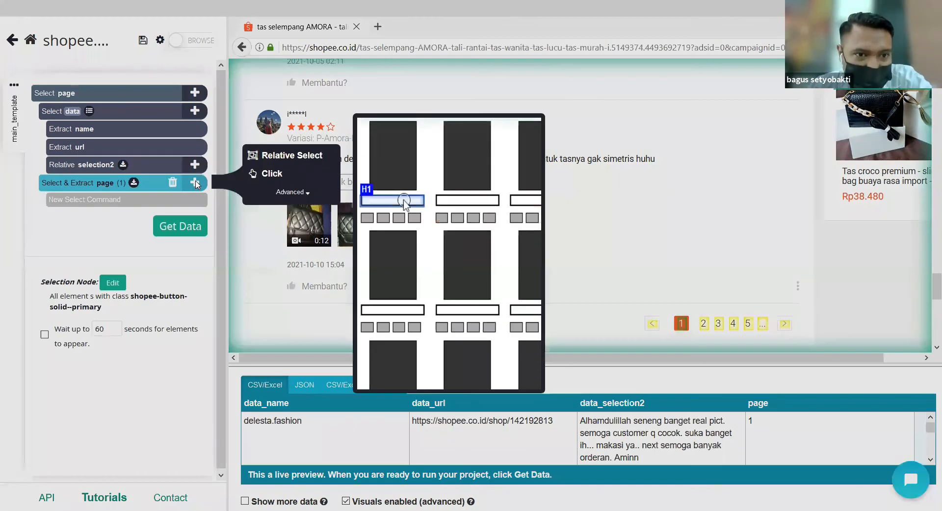
left_click(287, 155)
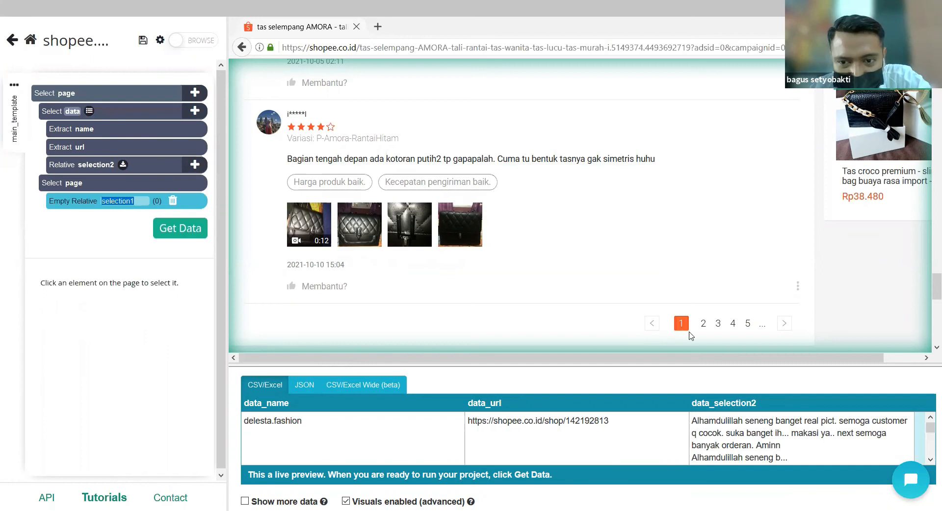
left_click(682, 326)
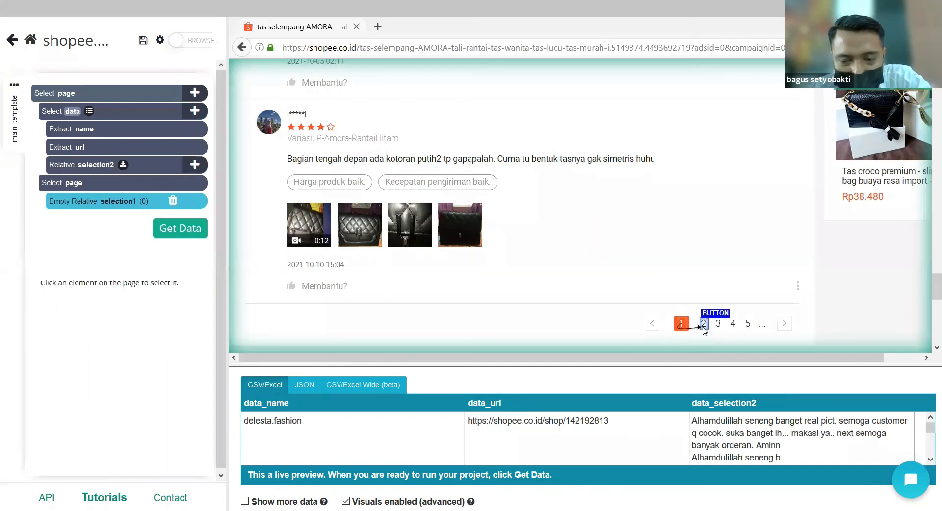
left_click(703, 328)
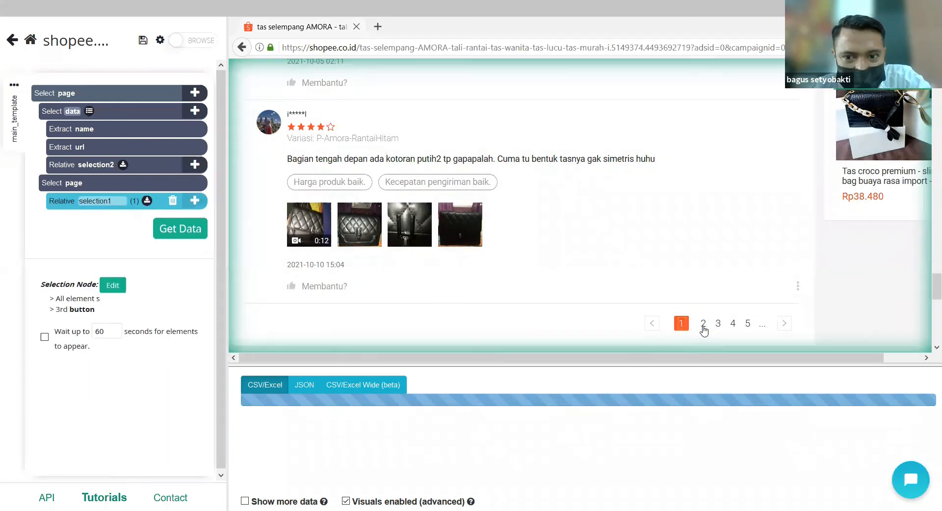
- Add a Click command to selection1 as a next page button that repeats the current template 0 more times
left_click(194, 200)
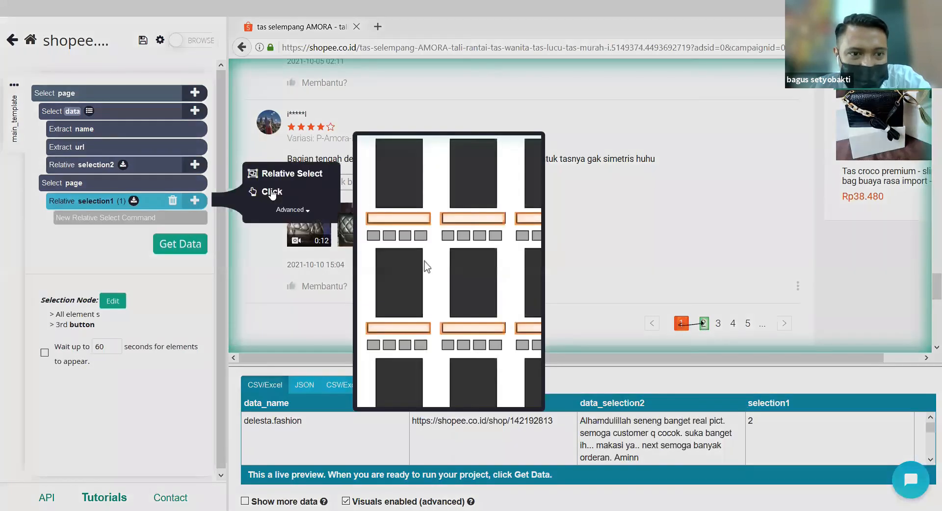
left_click(273, 192)
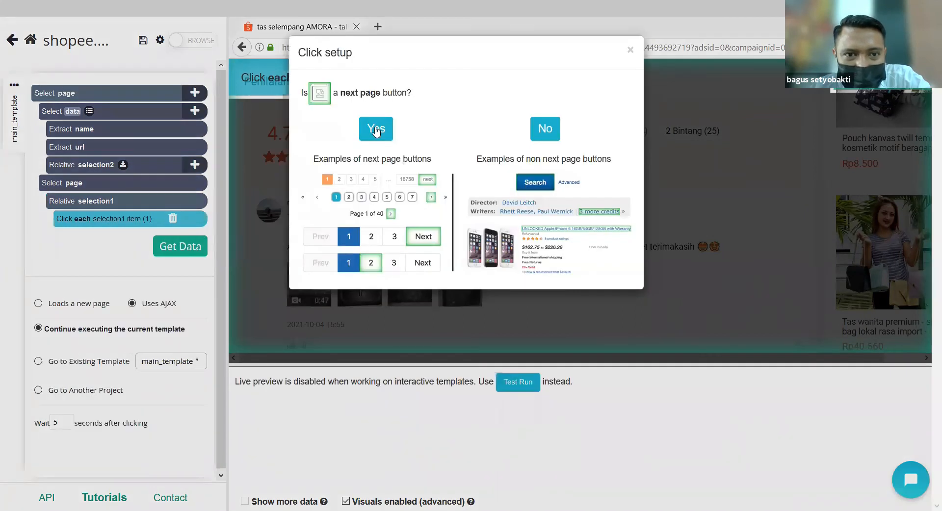
left_click(376, 130)
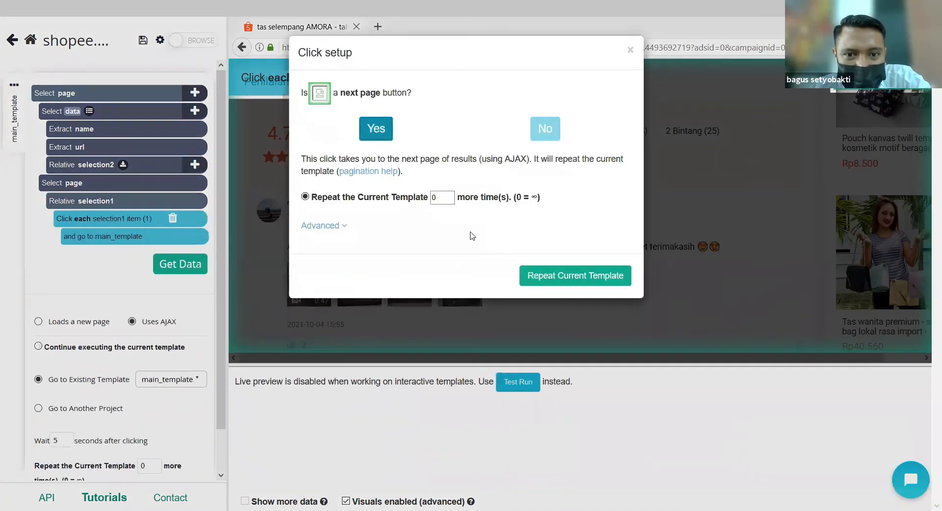
left_click(569, 279)
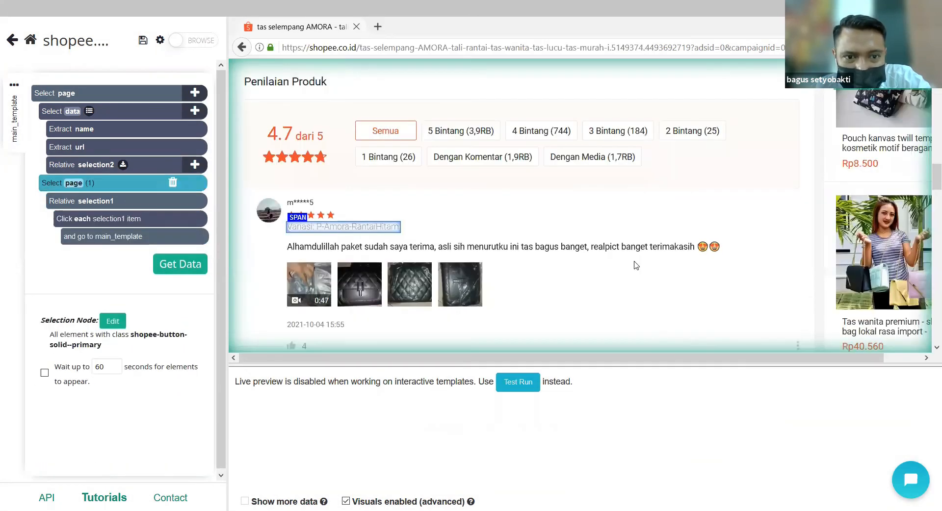
- Extend the selection1 relative selection on the second review page by linking page number 2 to page number 3
scroll(636, 266, "down", 1)
scroll(635, 265, "down", 5)
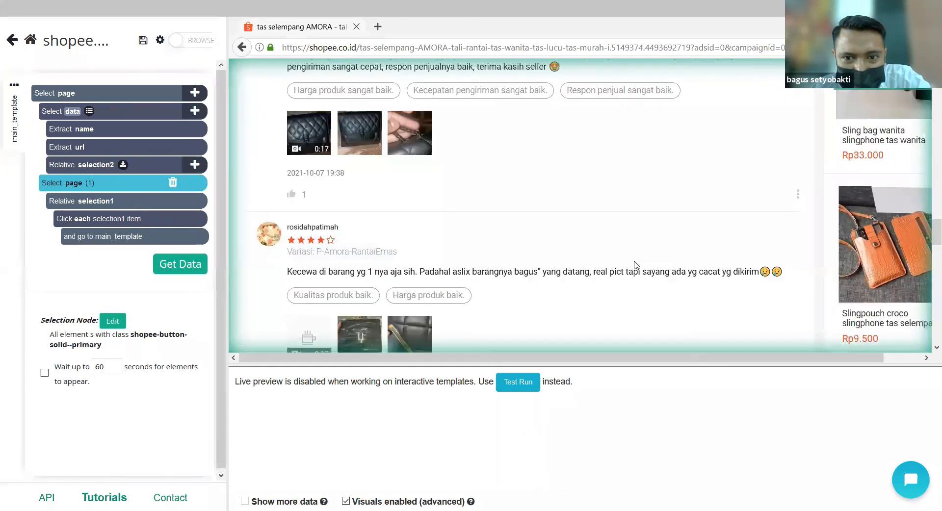
scroll(635, 265, "down", 5)
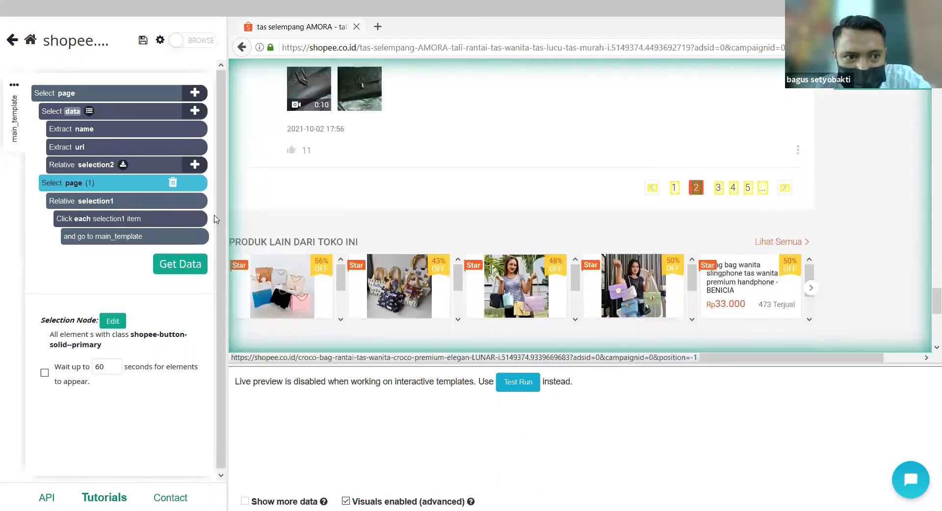
left_click(161, 204)
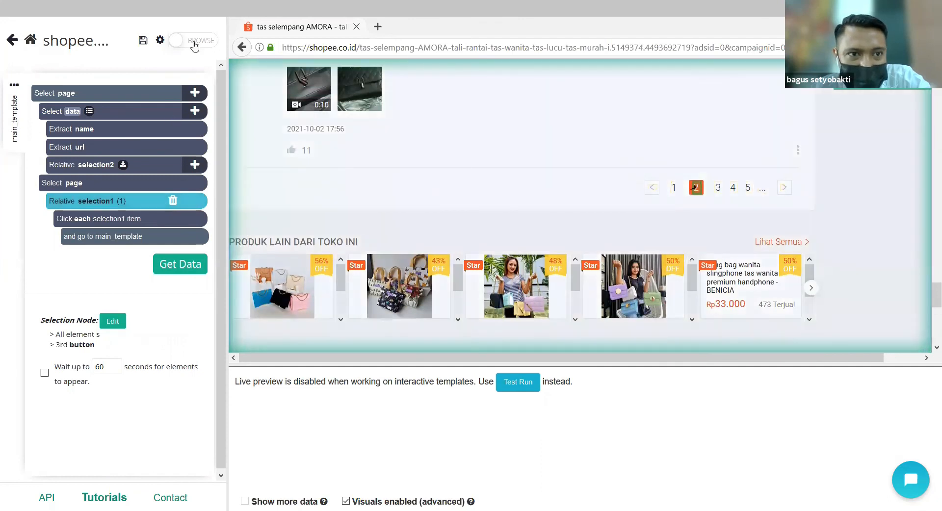
left_click(194, 43)
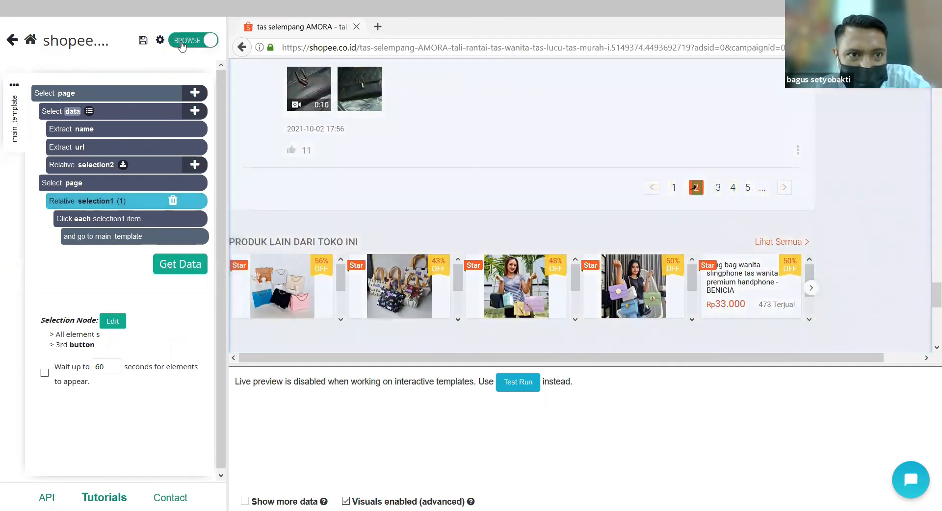
left_click(181, 43)
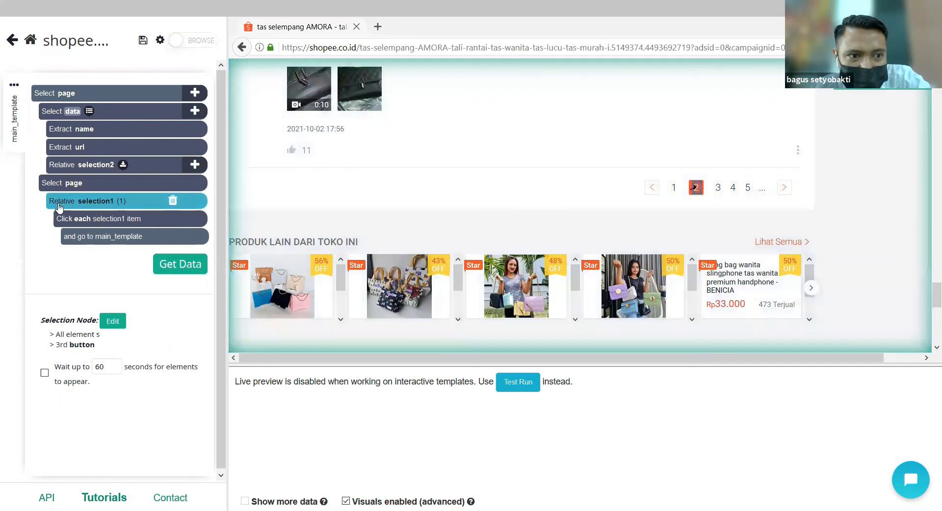
left_click(695, 193)
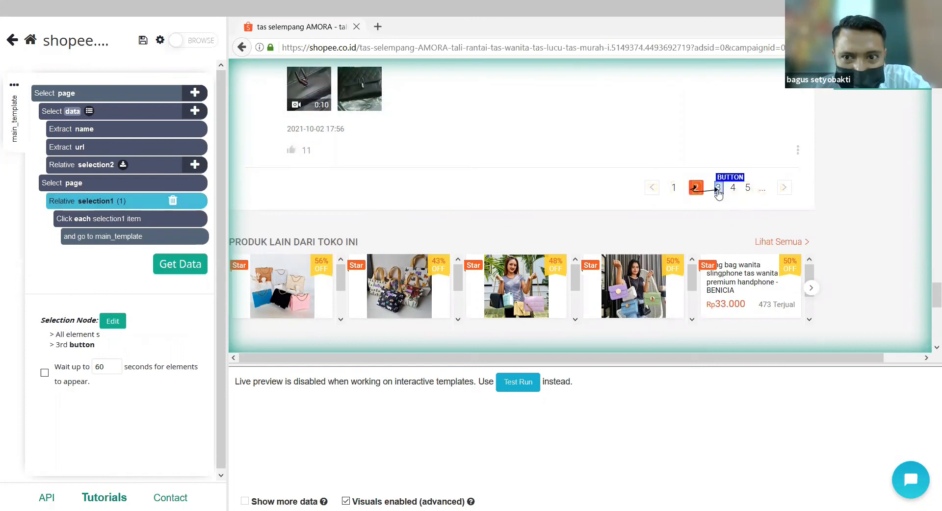
left_click(718, 188)
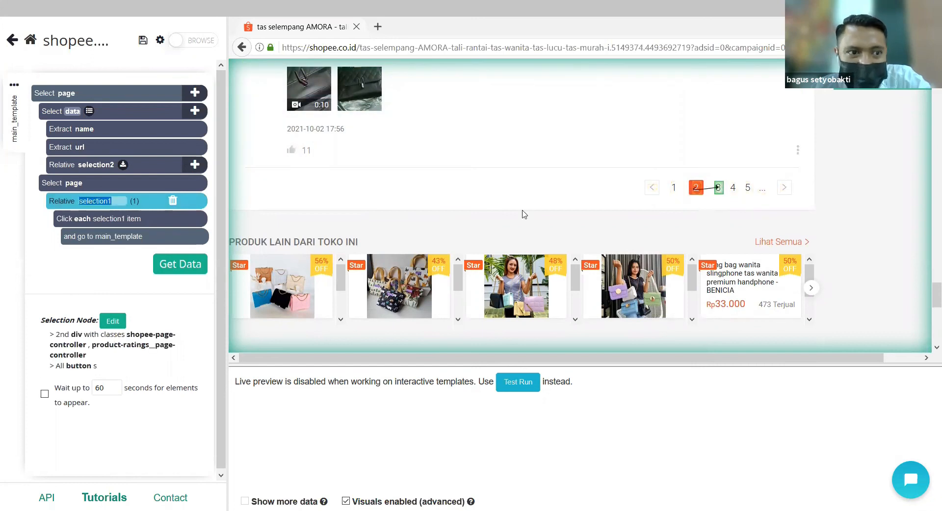
- Open review page 3 in browse mode and check the page and selection1 selections in its pagination
left_click(193, 41)
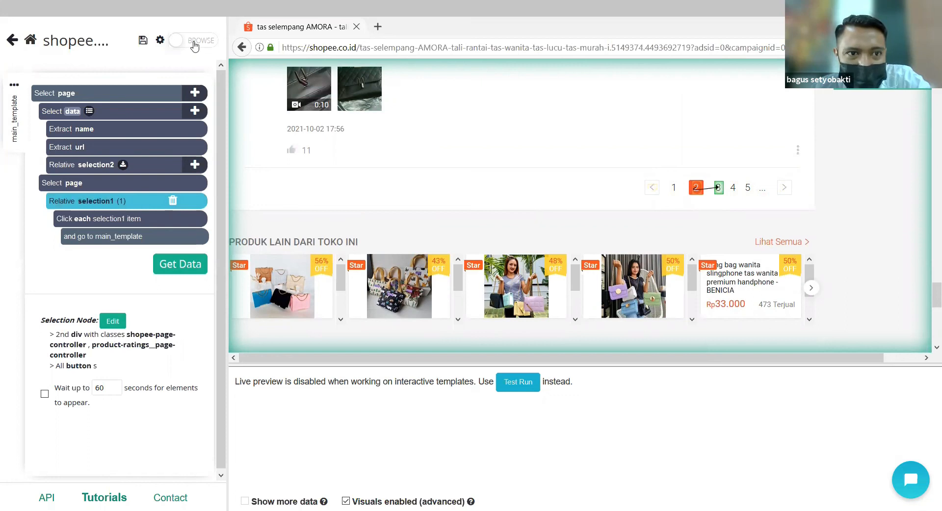
left_click(718, 187)
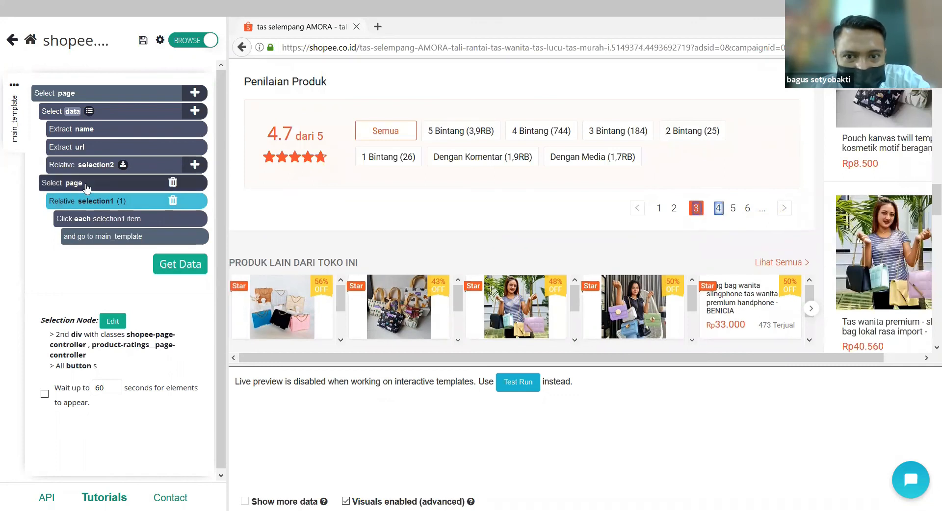
left_click(65, 190)
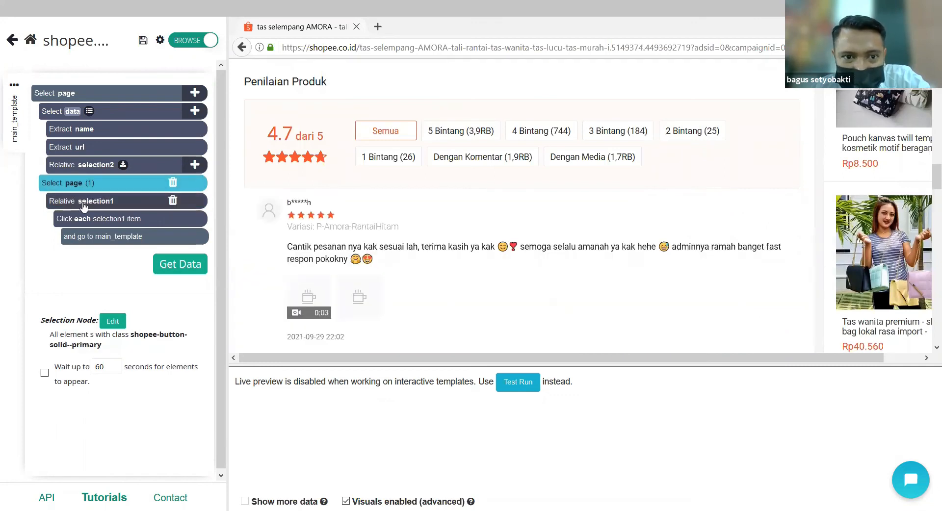
left_click(82, 205)
scroll(461, 236, "down", 6)
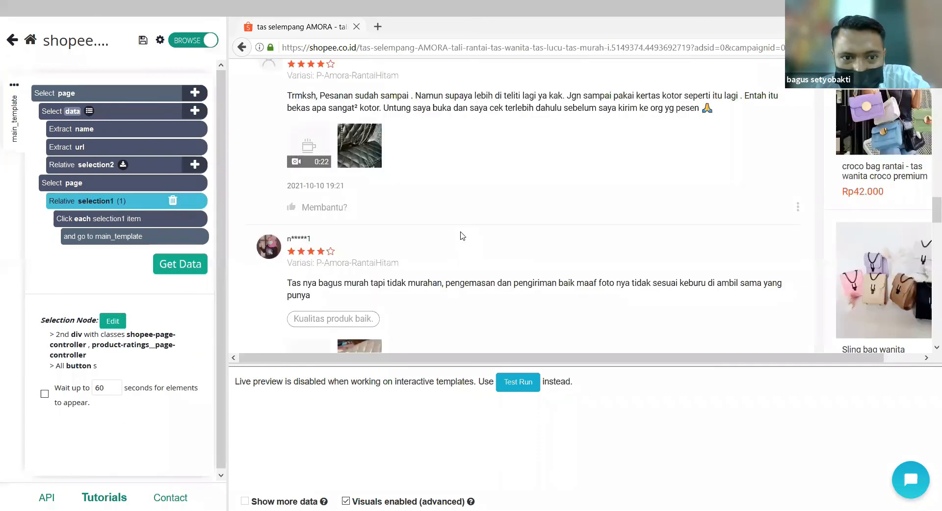
scroll(461, 236, "down", 4)
scroll(464, 238, "down", 5)
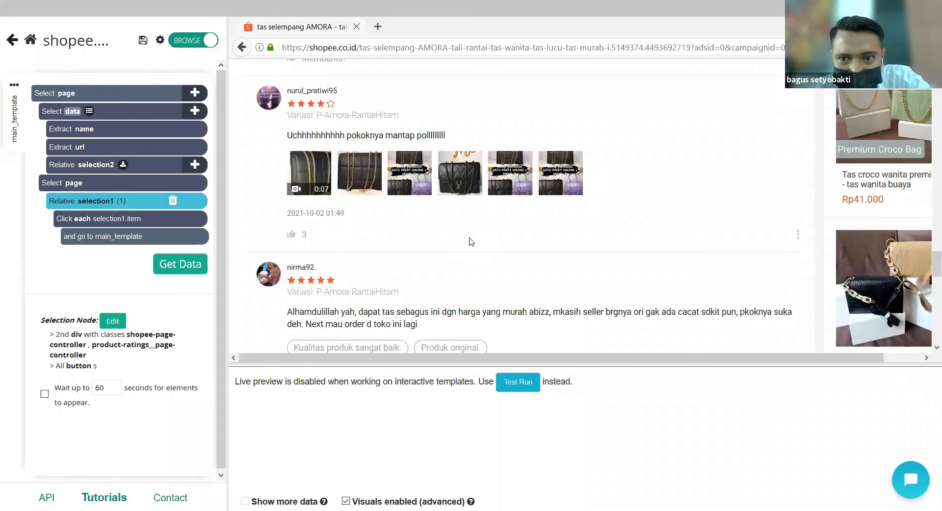
scroll(701, 228, "down", 5)
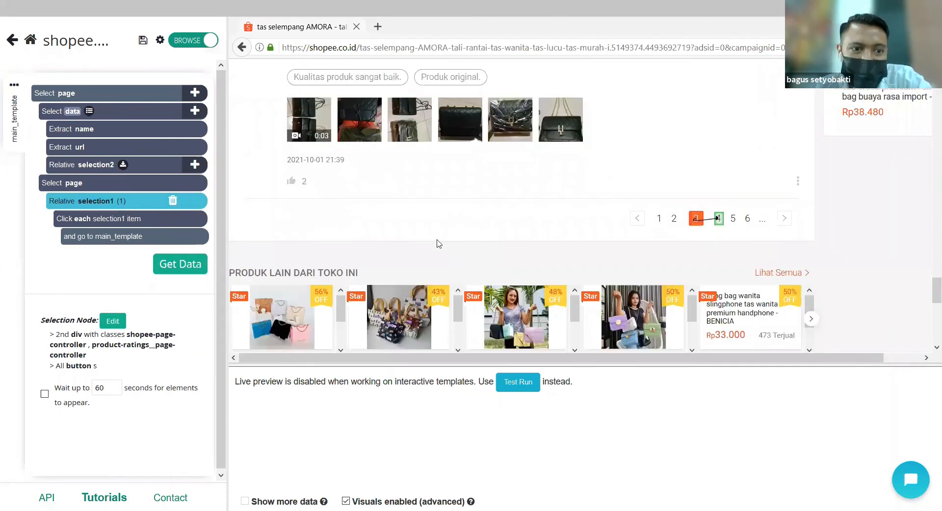
- Run the project once on ParseHub's servers, and download the collected data as CSV/Excel after cancelling the run
left_click(176, 268)
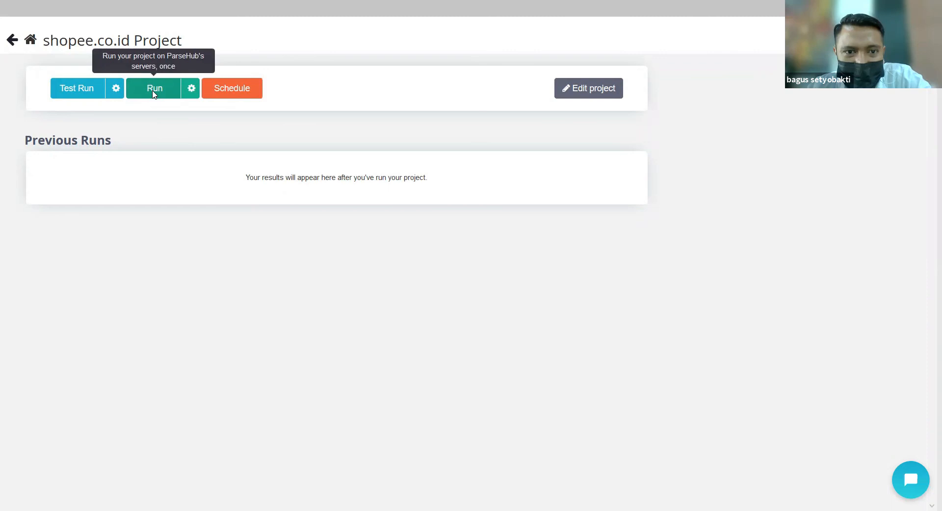
left_click(153, 91)
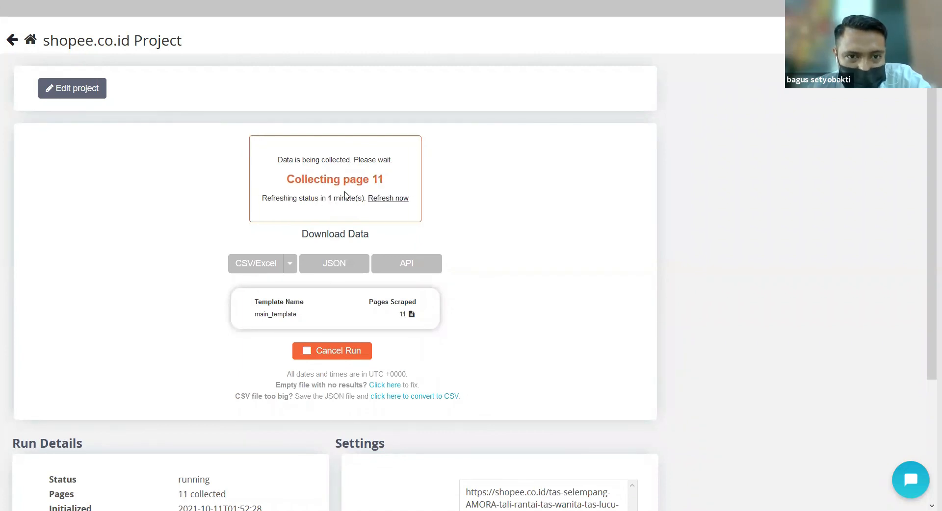
left_click(339, 351)
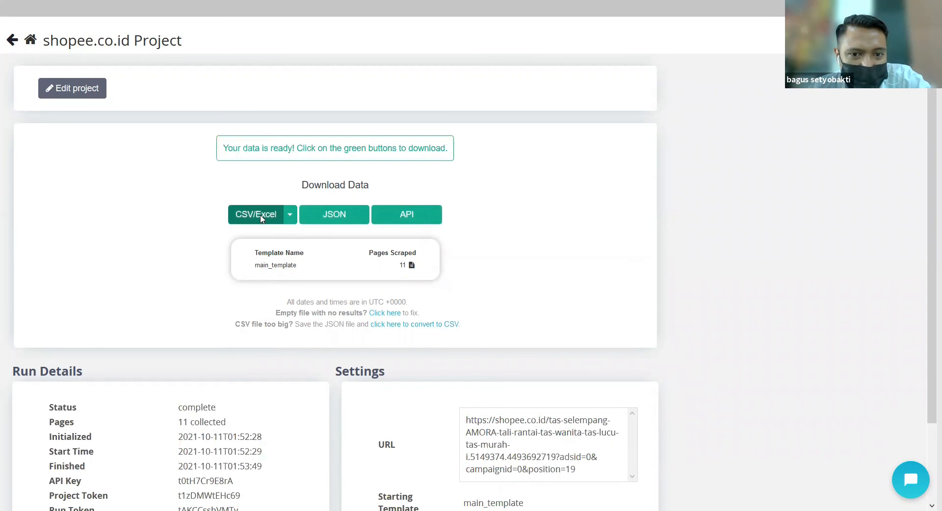
left_click(260, 218)
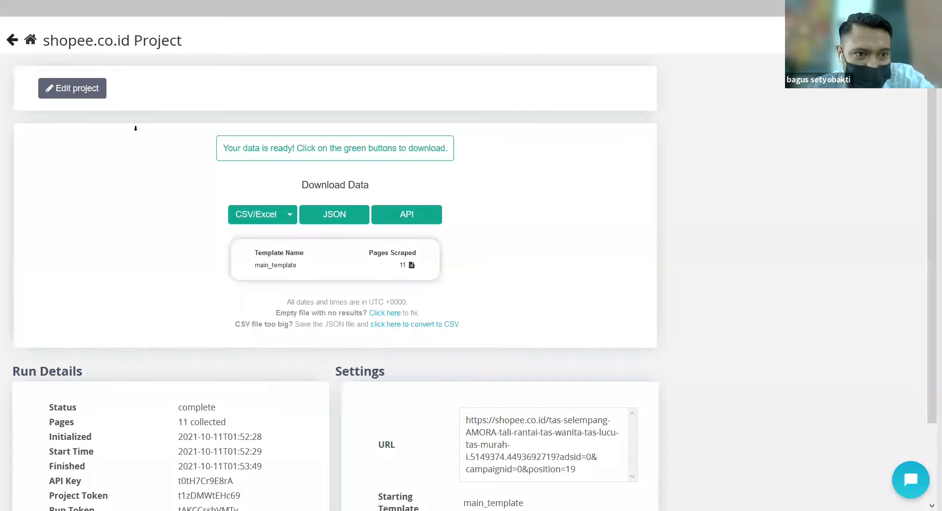
- Switch to Excel, widen the data_selection2 column in run_results-1, and review the data_name and data_url columns
left_click(59, 127)
left_click(136, 129)
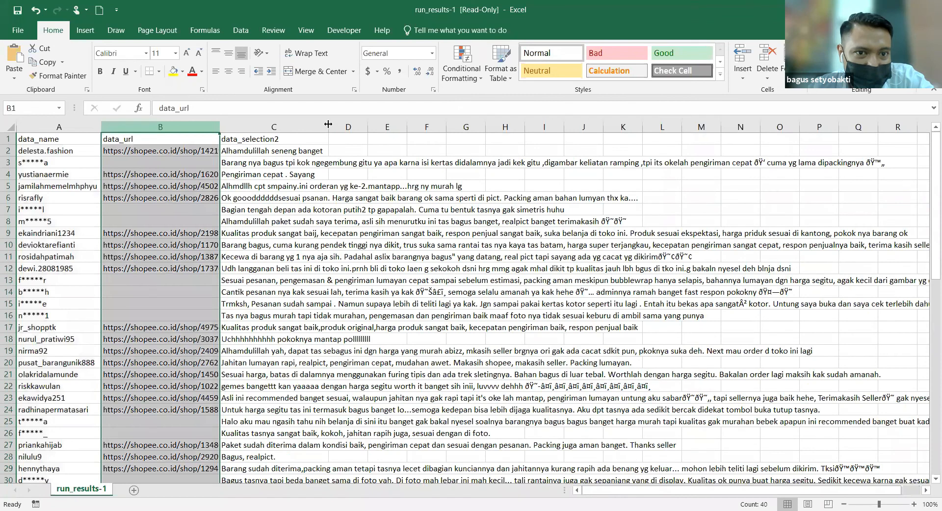
left_click(279, 127)
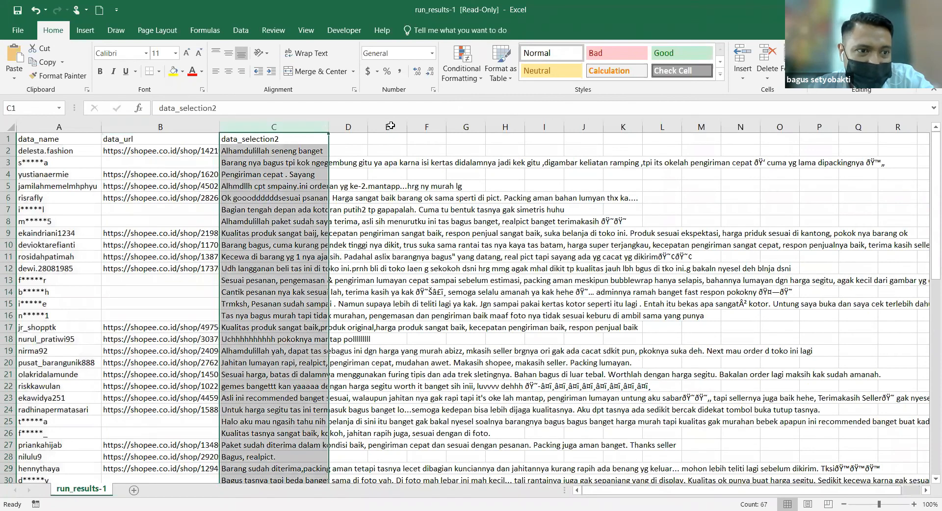
left_click_drag(329, 127, 390, 127)
left_click(58, 127)
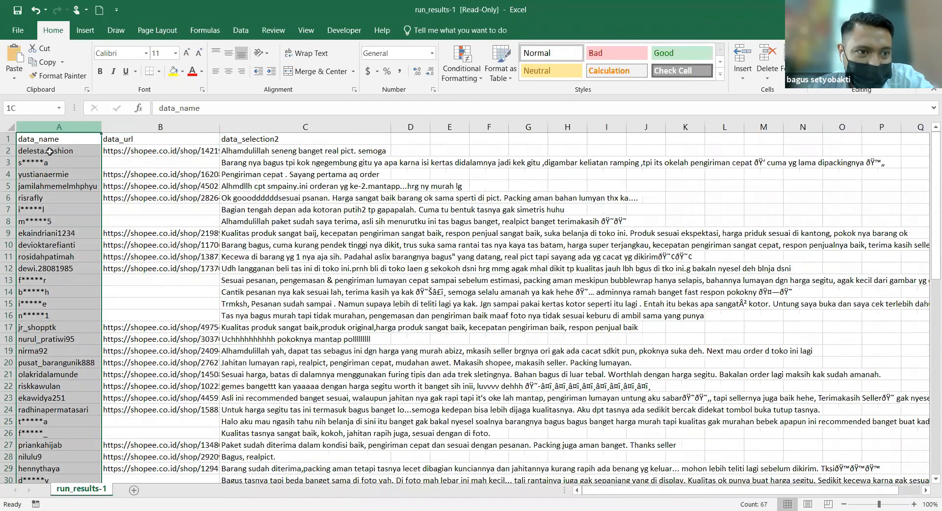
left_click(146, 128)
left_click(50, 151)
left_click(126, 150)
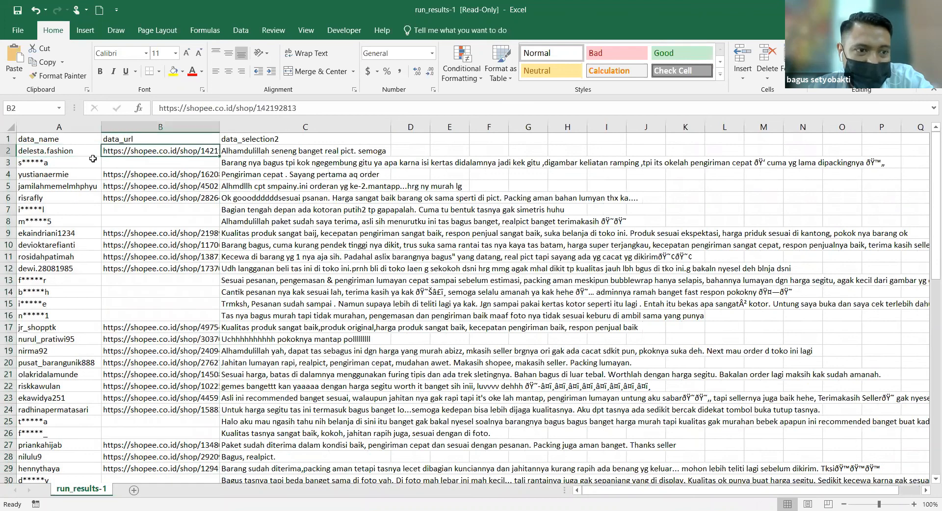
- Review the shop links in data_url and the reviewer comments in data_selection2, selecting the comments in rows 2 to 21
left_click(155, 175)
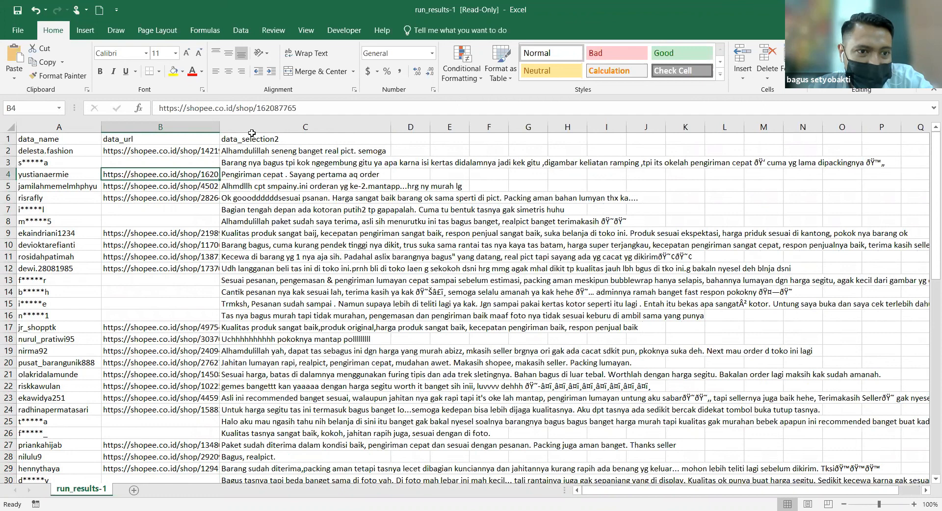
left_click_drag(265, 152, 285, 379)
scroll(285, 378, "down", 4)
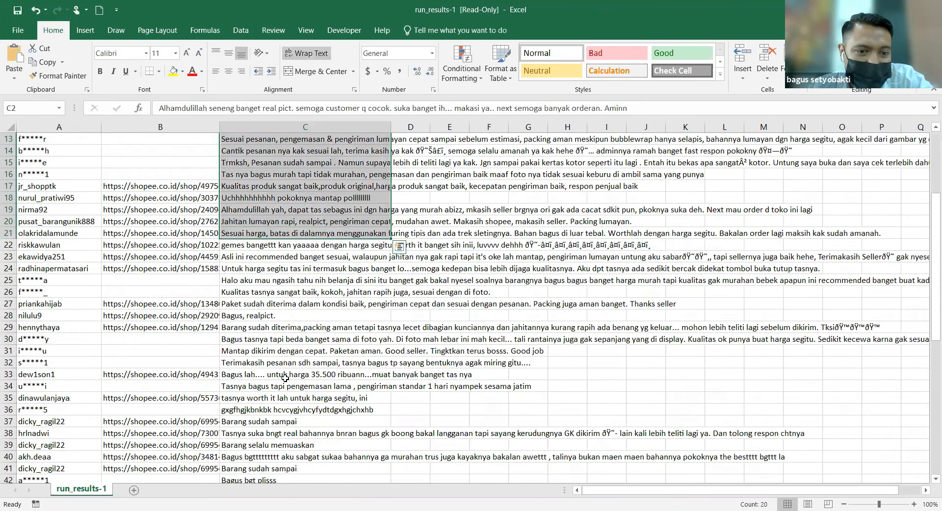
scroll(298, 325, "up", 4)
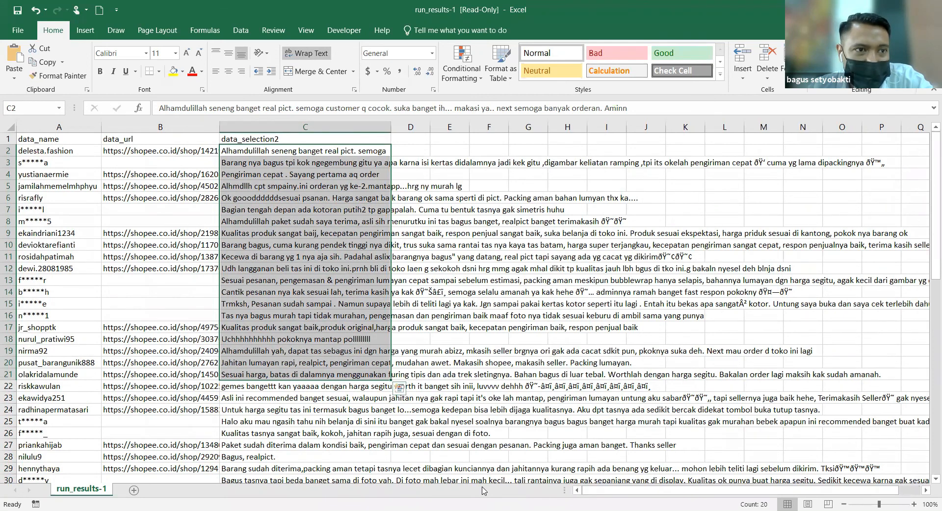
- Switch to ParseHub, return to its home page, and open the full project list with the shopee.co.id project highlighted
key("alt+Tab")
left_click(30, 42)
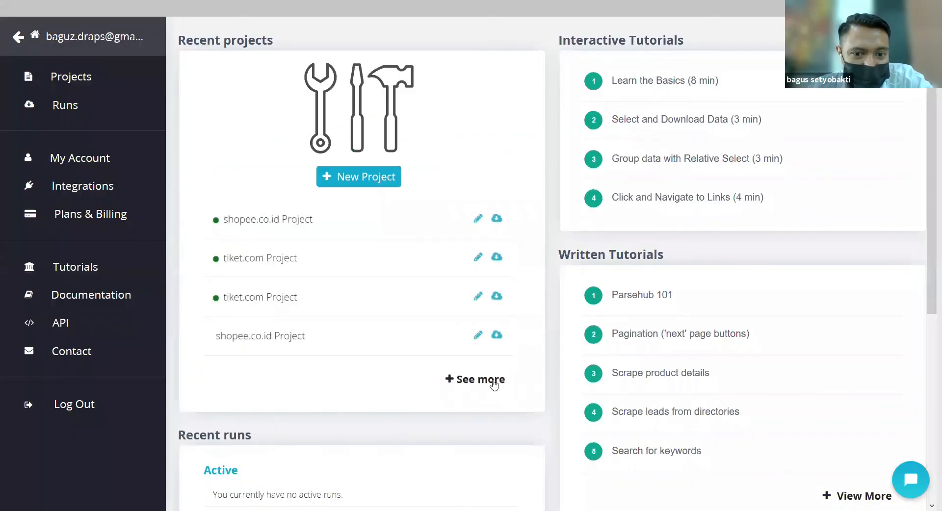
left_click(486, 382)
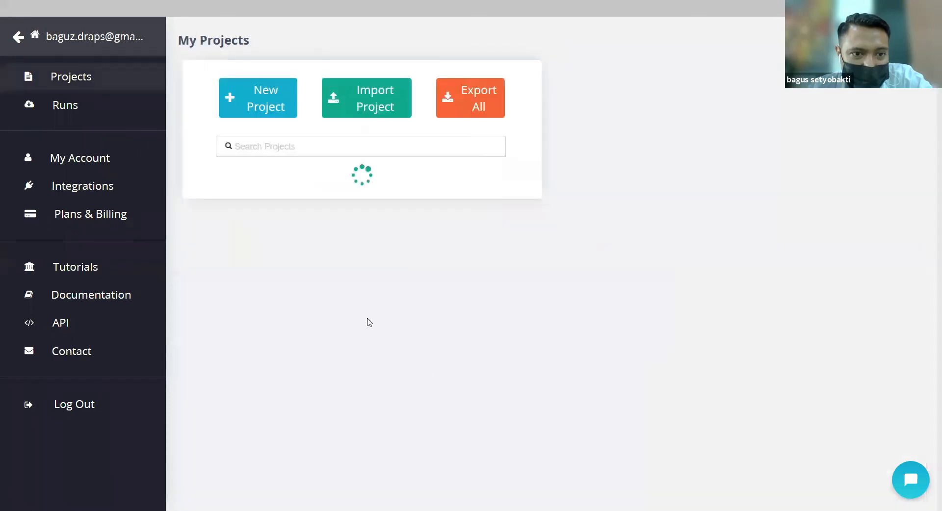
left_click(292, 188)
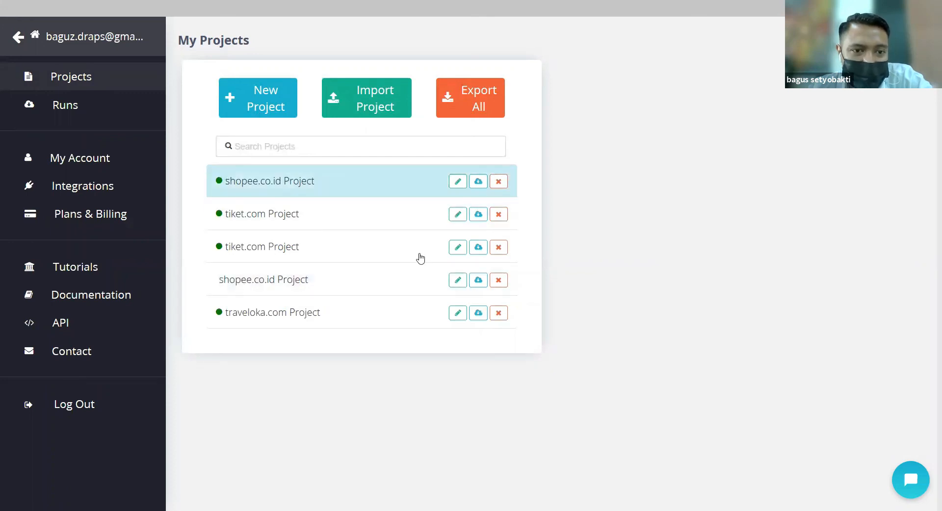
- Delete the upper of the two tiket.com projects from the project list and confirm the deletion
left_click(498, 214)
left_click(614, 141)
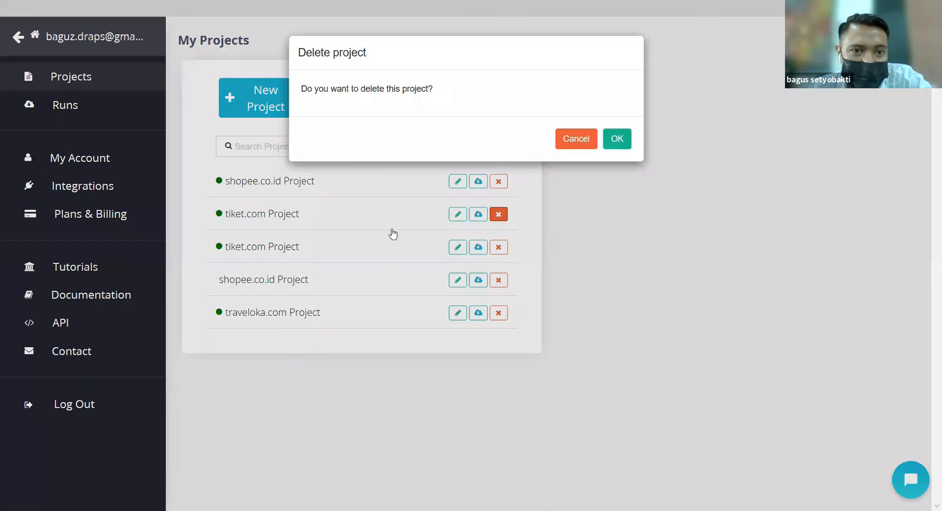